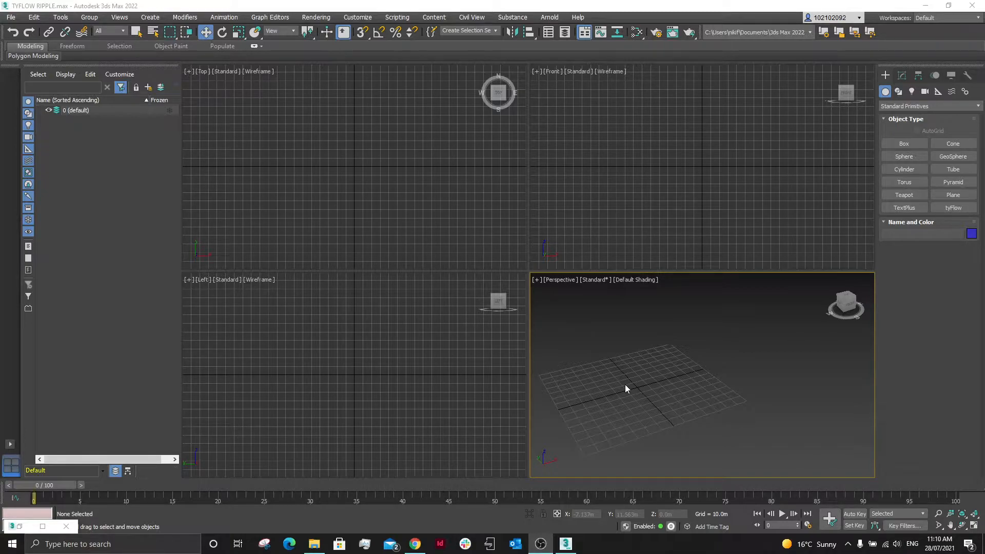
# Create a plane over the ground grid in the Perspective view and set its length and width to 150 m.
pyautogui.click(948, 195)
pyautogui.moveTo(543, 357); pyautogui.dragTo(749, 386)
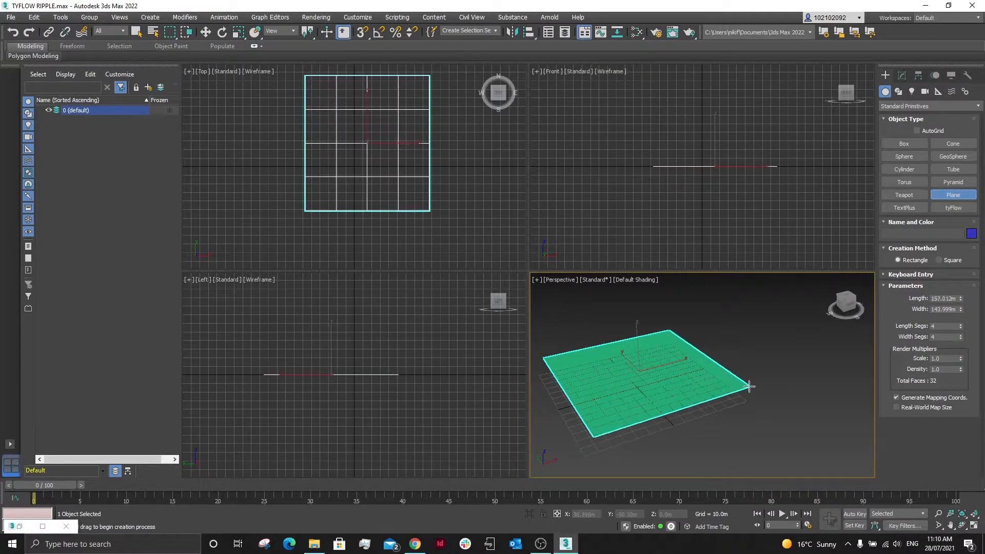
pyautogui.moveTo(955, 294); pyautogui.dragTo(928, 296)
pyautogui.write('1')
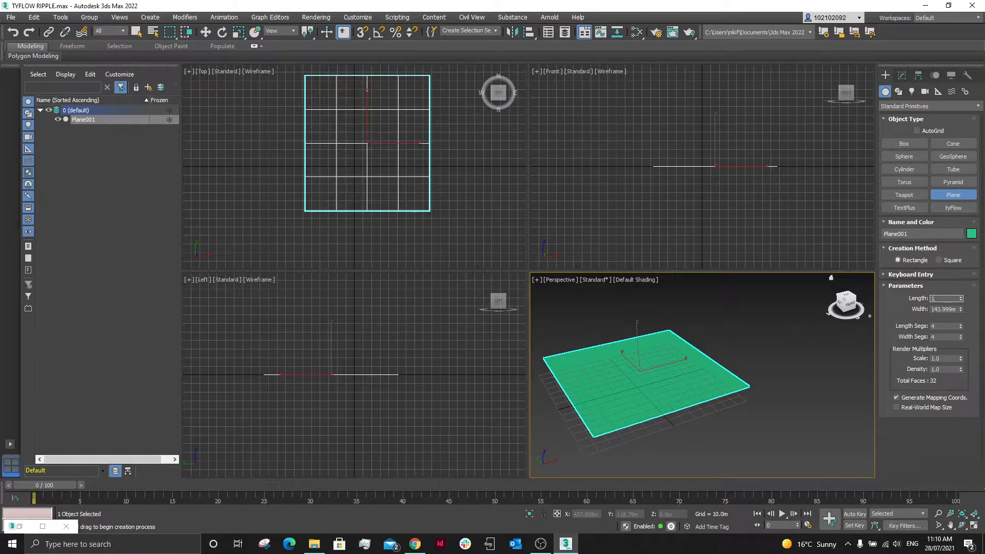
pyautogui.write('50')
pyautogui.press('Return')
pyautogui.moveTo(957, 308); pyautogui.dragTo(930, 309)
pyautogui.write('1')
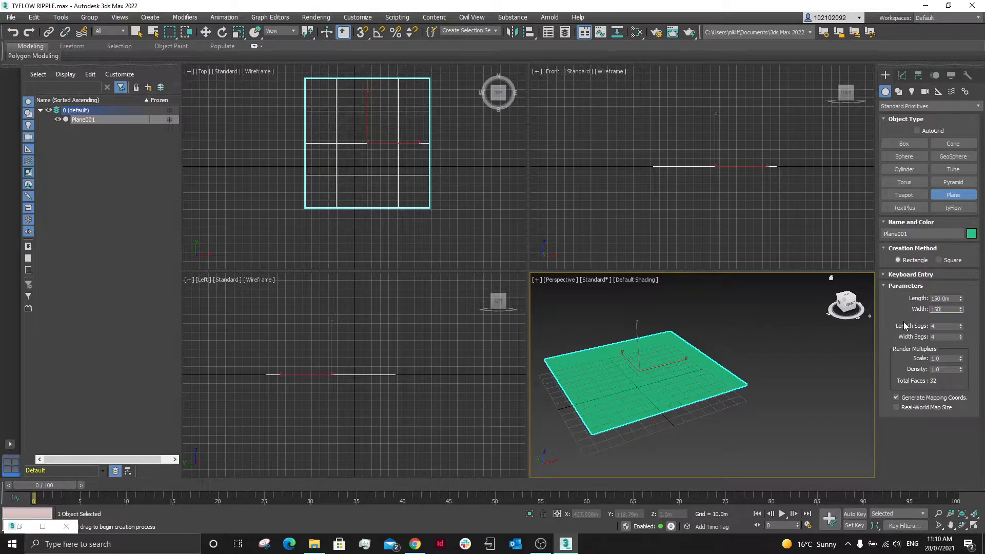
# Divide the plane into 100 length and 100 width segments and show edged faces in the Perspective view.
pyautogui.moveTo(940, 325); pyautogui.dragTo(927, 339)
pyautogui.write('100')
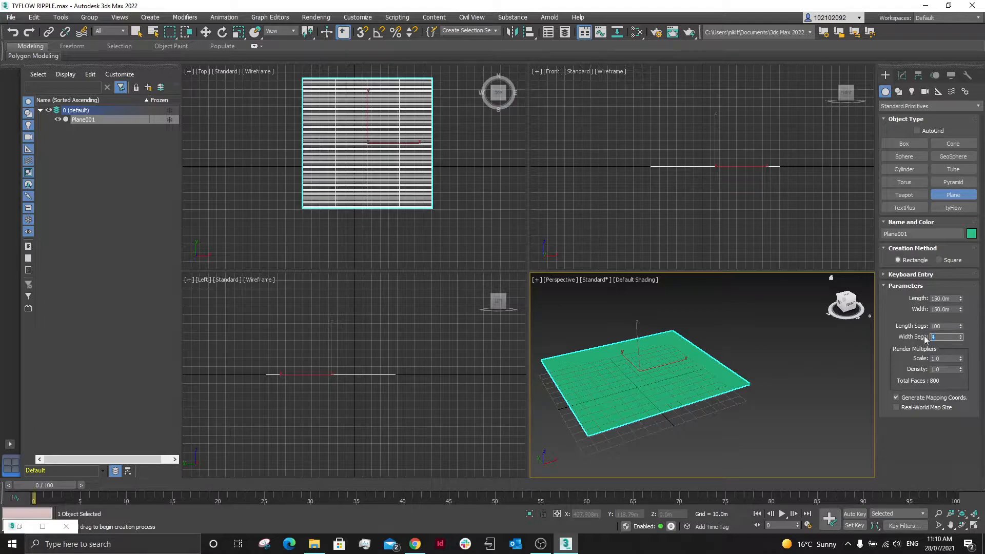
pyautogui.click(834, 356)
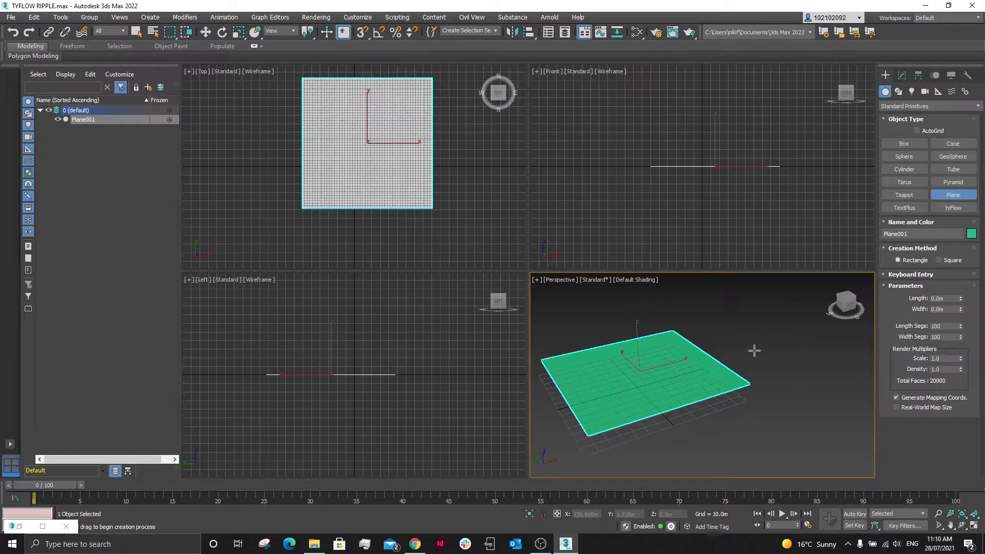
pyautogui.click(622, 280)
pyautogui.click(645, 397)
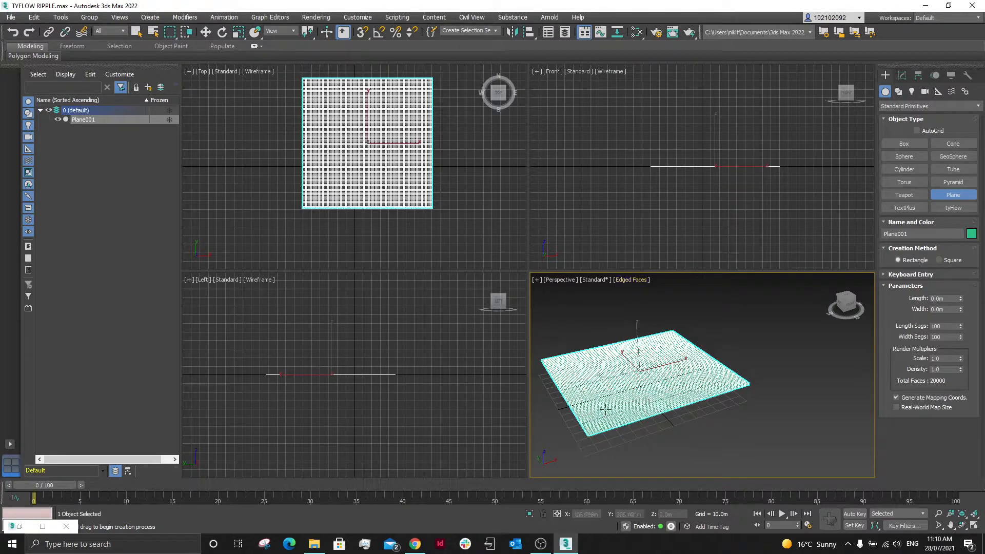
pyautogui.scroll(5, 606, 406)
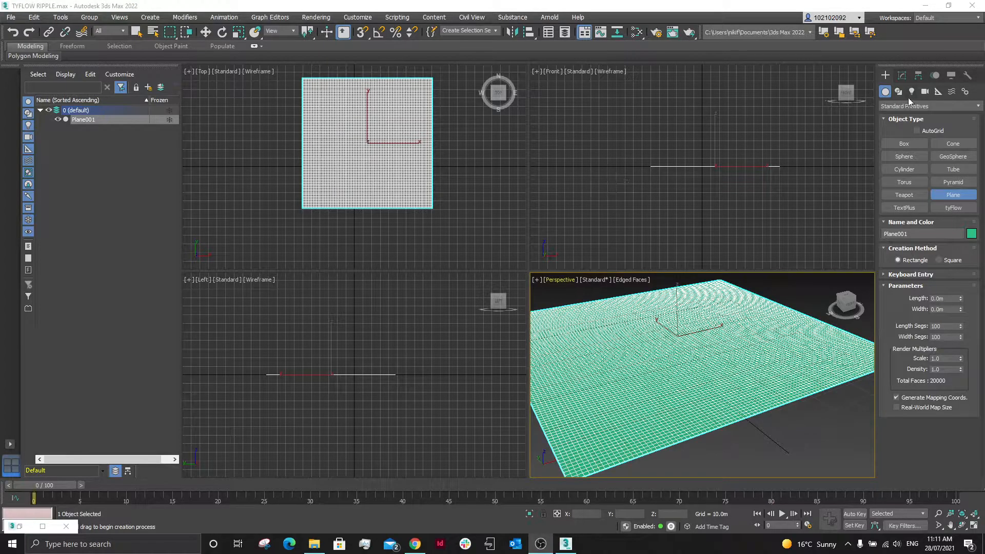
# Create a Geometric/Deformable Ripple space warp centred on the plane and extending to about its edges.
pyautogui.click(951, 93)
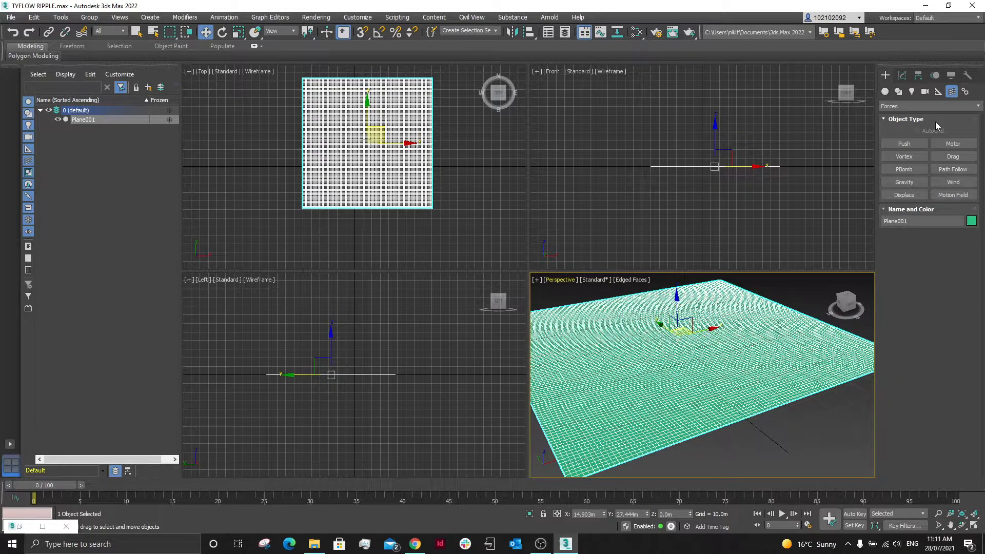
pyautogui.click(931, 104)
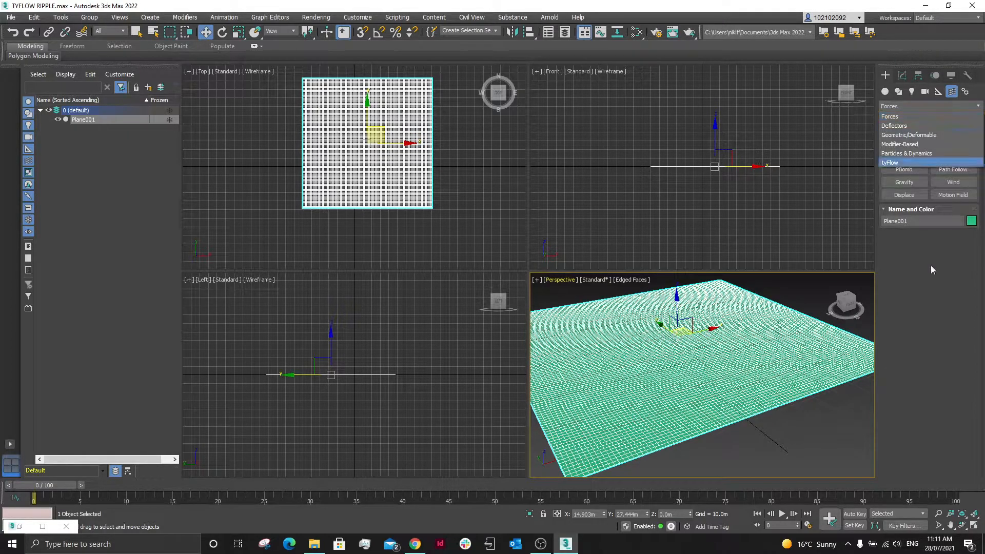
pyautogui.click(924, 135)
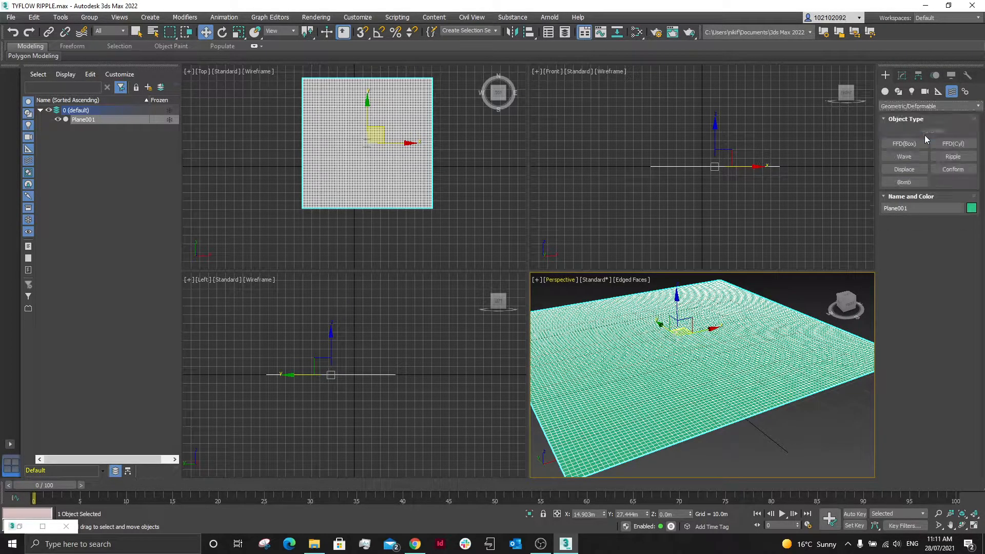
pyautogui.click(941, 157)
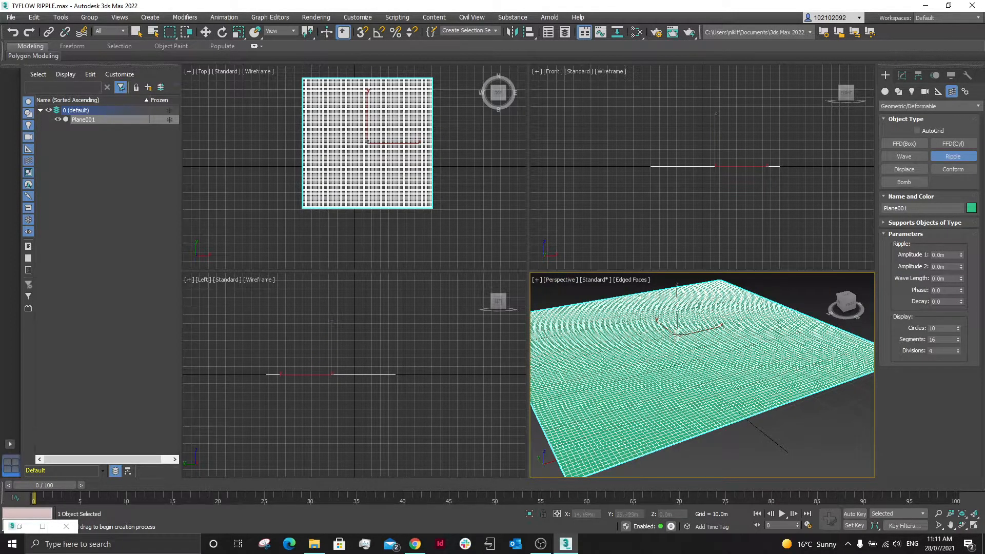
pyautogui.moveTo(677, 336); pyautogui.dragTo(843, 419)
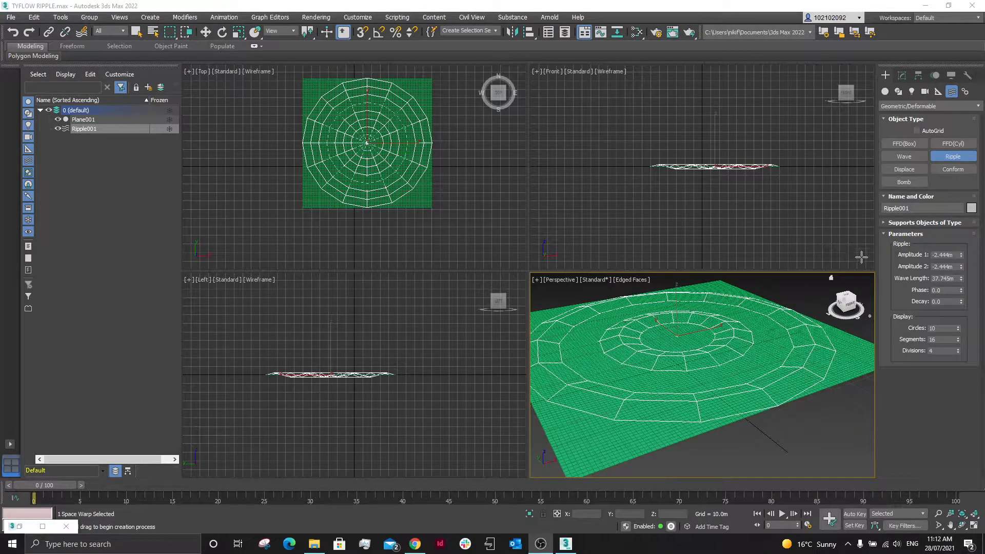
# Set the ripple's Amplitude 1 and Amplitude 2 to 4 m and its Wave Length to 30 m.
pyautogui.doubleClick(952, 254)
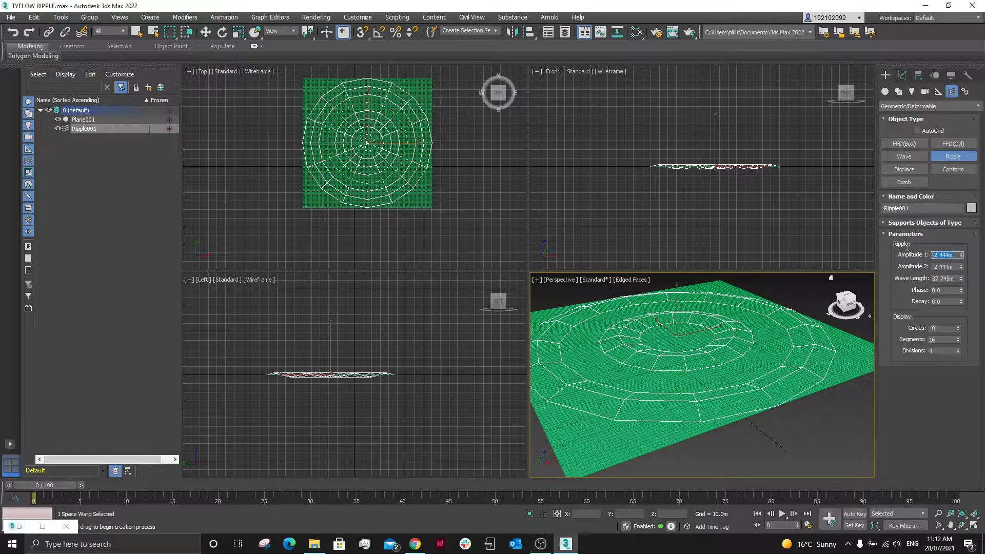
pyautogui.write('4')
pyautogui.doubleClick(947, 267)
pyautogui.write('4')
pyautogui.doubleClick(942, 279)
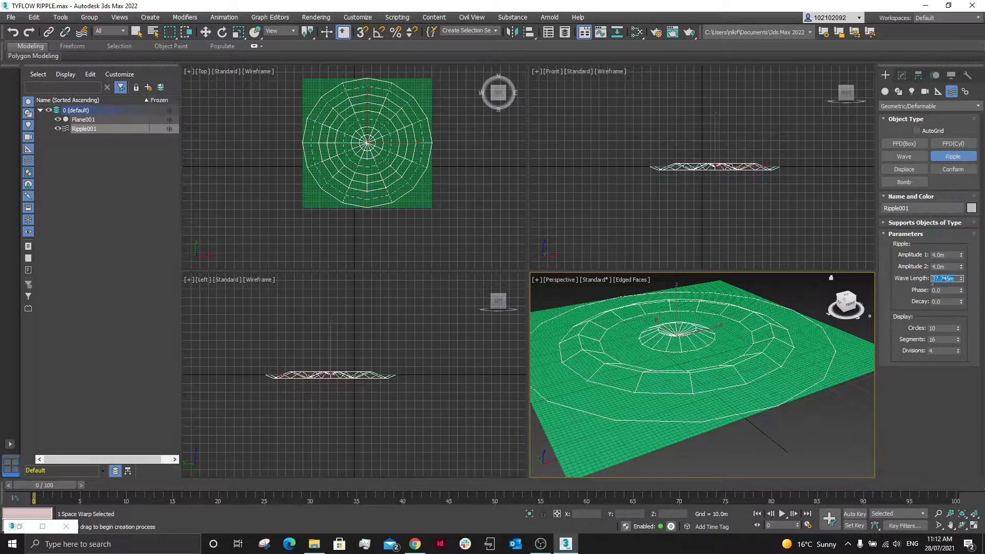
pyautogui.write('30')
pyautogui.click(795, 346)
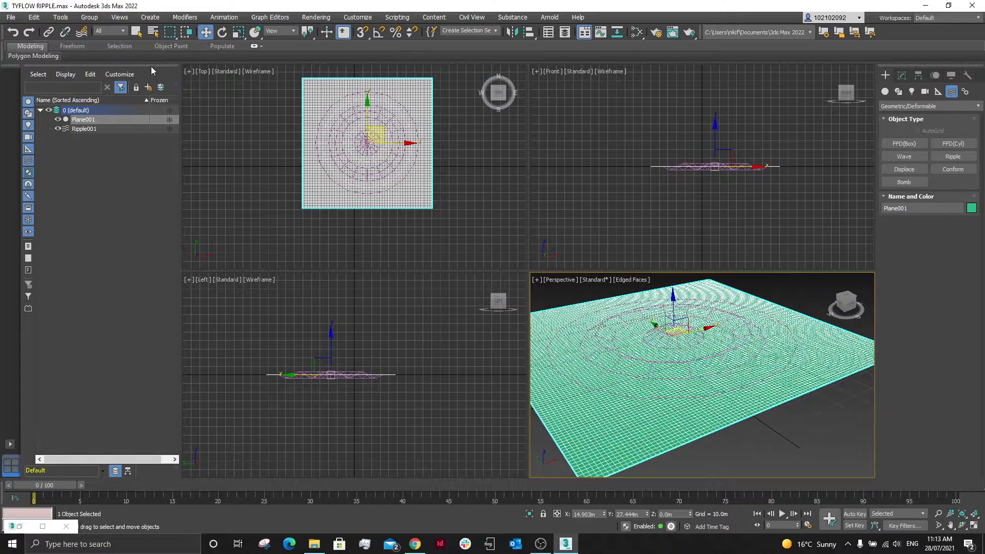
# Bind the plane to the Ripple space warp and turn off edged faces in the Perspective view.
pyautogui.click(81, 32)
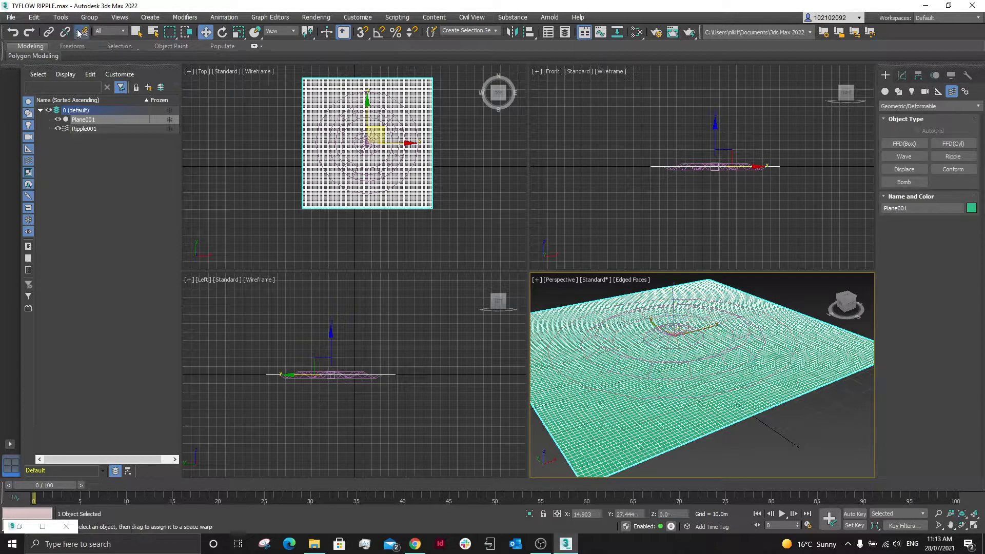
pyautogui.click(670, 332)
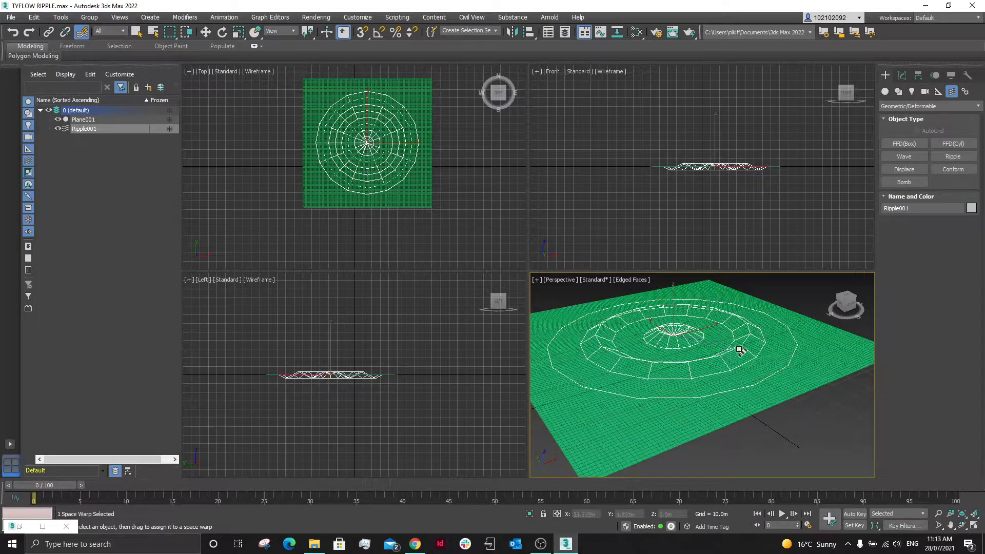
pyautogui.click(701, 364)
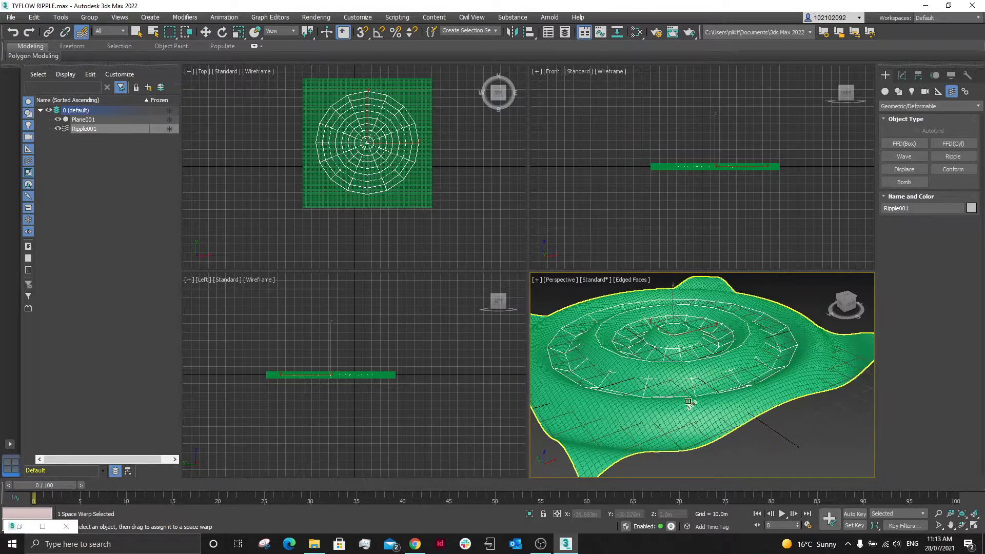
pyautogui.click(623, 278)
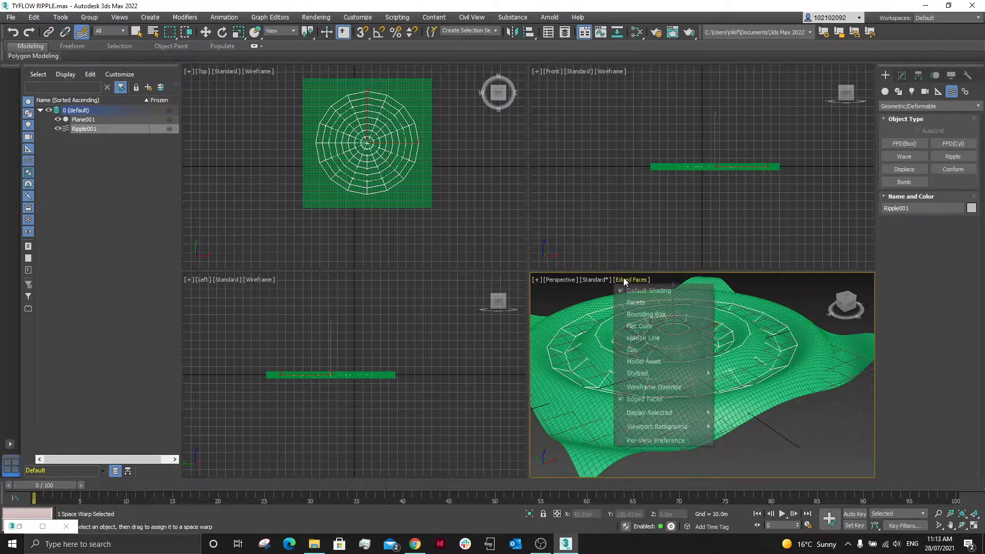
pyautogui.click(641, 398)
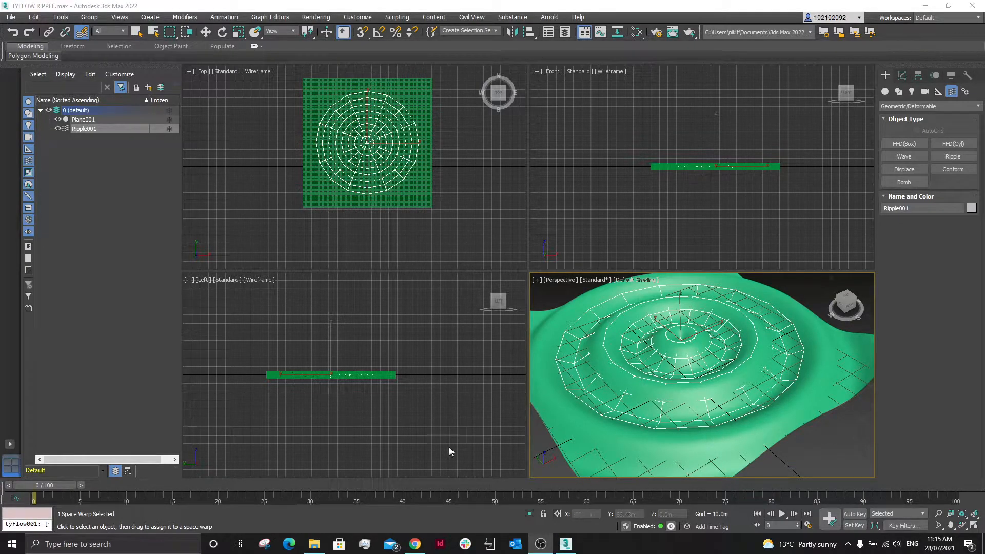
# Set the animation length to 200 frames in the time configuration.
pyautogui.click(807, 526)
pyautogui.moveTo(559, 291); pyautogui.dragTo(505, 289)
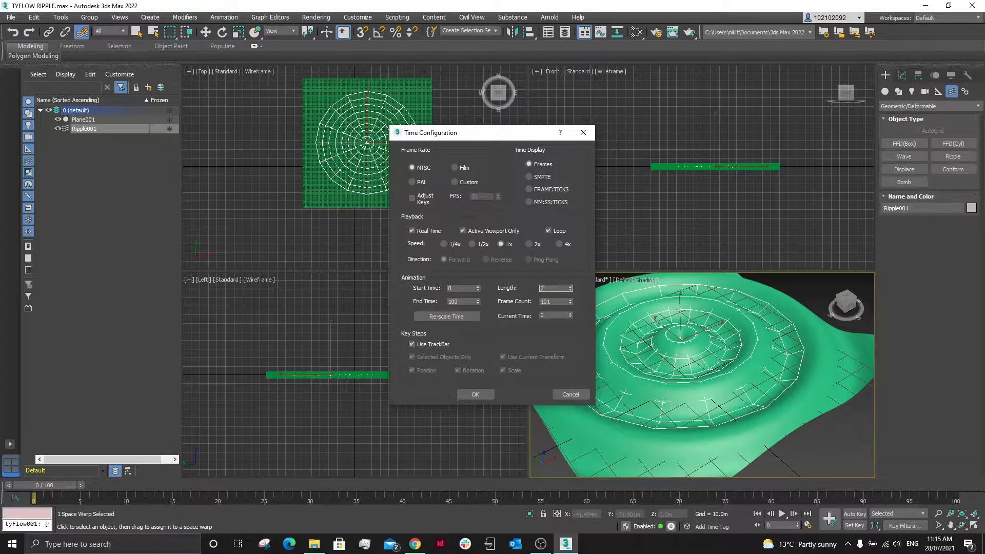
pyautogui.click(481, 397)
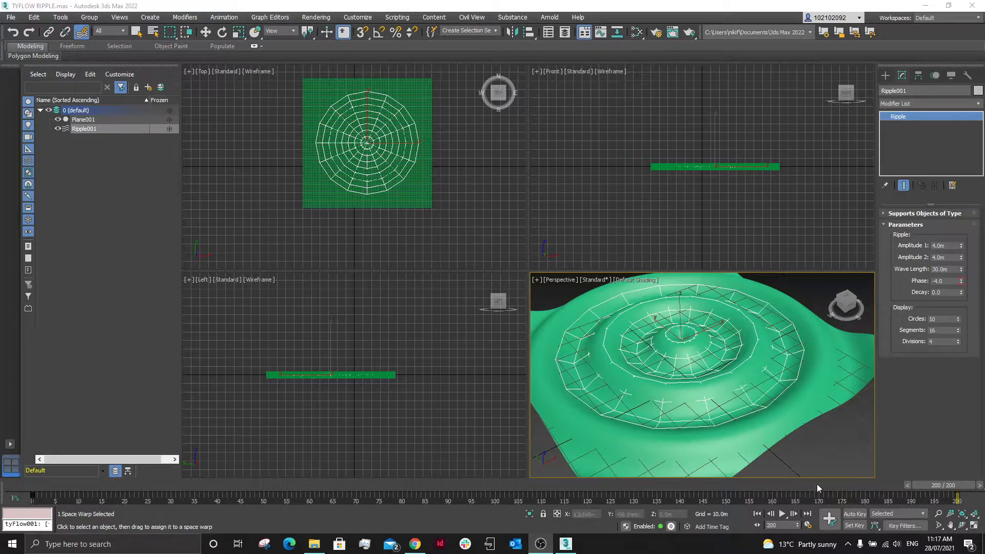
# Keyframe the ripple's Phase at -4 on frame 200 using Auto Key.
pyautogui.click(854, 514)
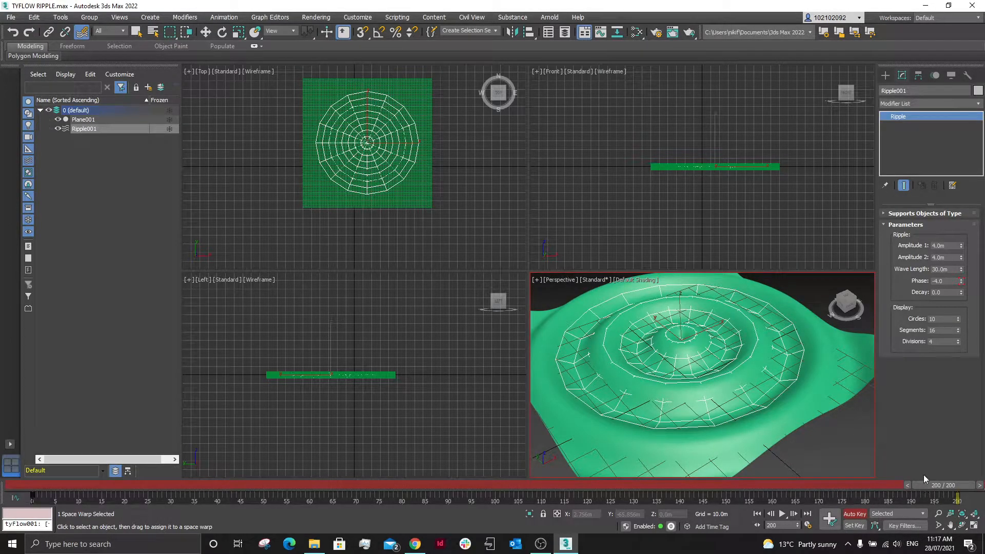
pyautogui.moveTo(948, 280); pyautogui.dragTo(920, 279)
pyautogui.write('-4')
pyautogui.press('Return')
pyautogui.moveTo(924, 484); pyautogui.dragTo(962, 476)
pyautogui.click(852, 515)
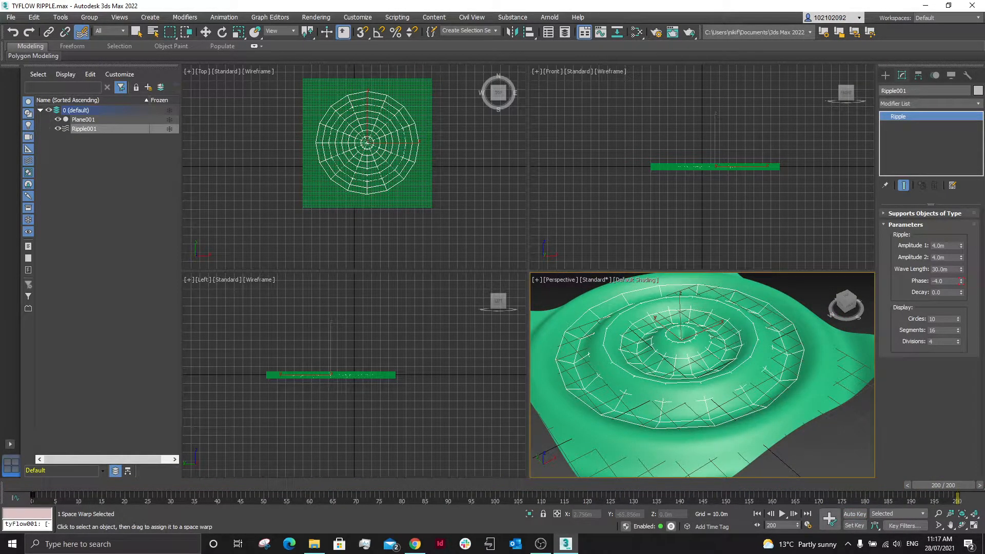
# Hide the Ripple space warp so only the deformed plane shows in the viewports.
pyautogui.hotkey('alt', 'Tab')
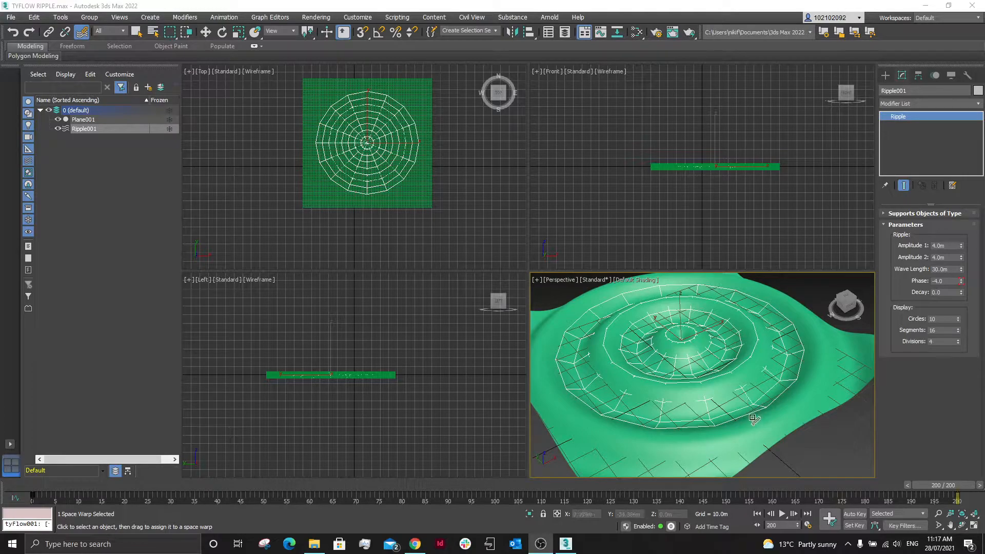
pyautogui.press('w')
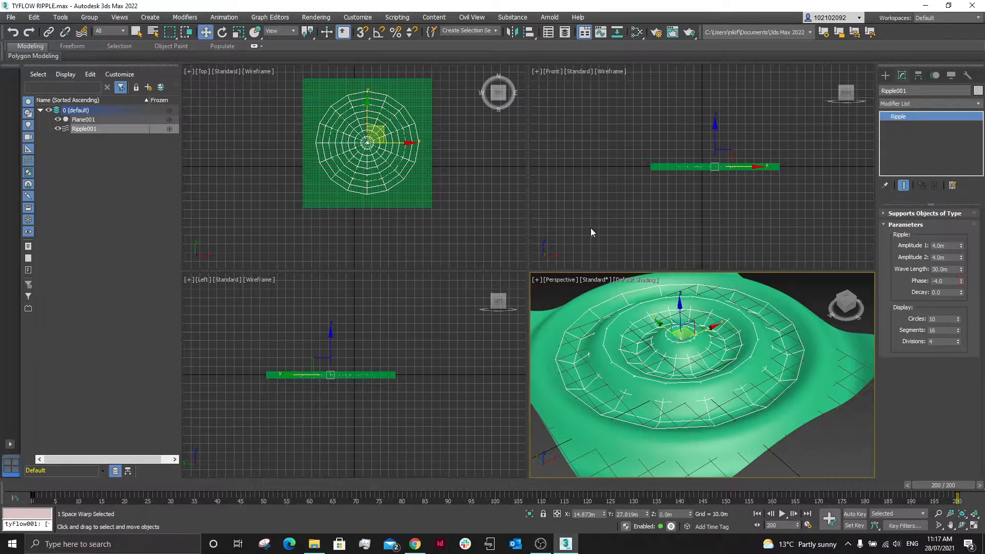
pyautogui.rightClick(711, 362)
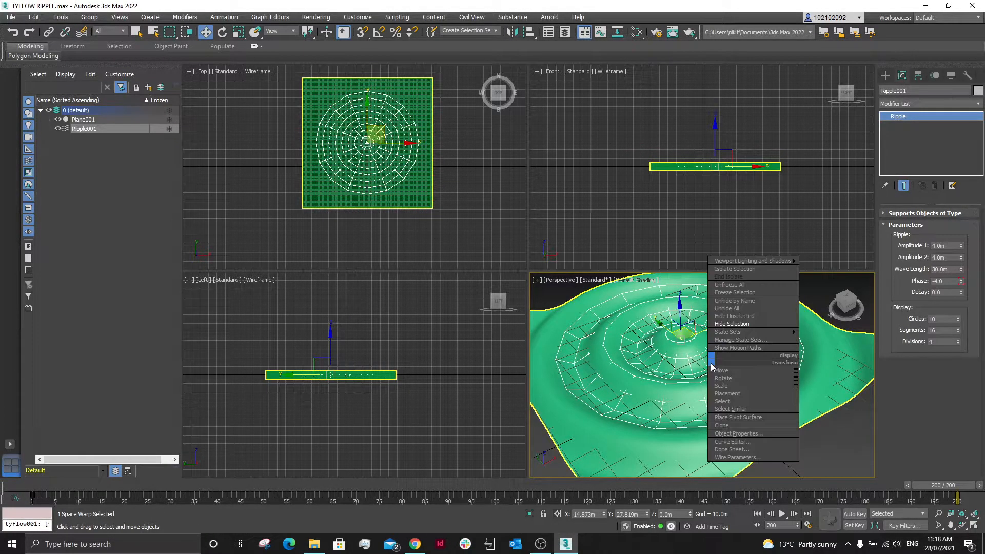
pyautogui.click(734, 323)
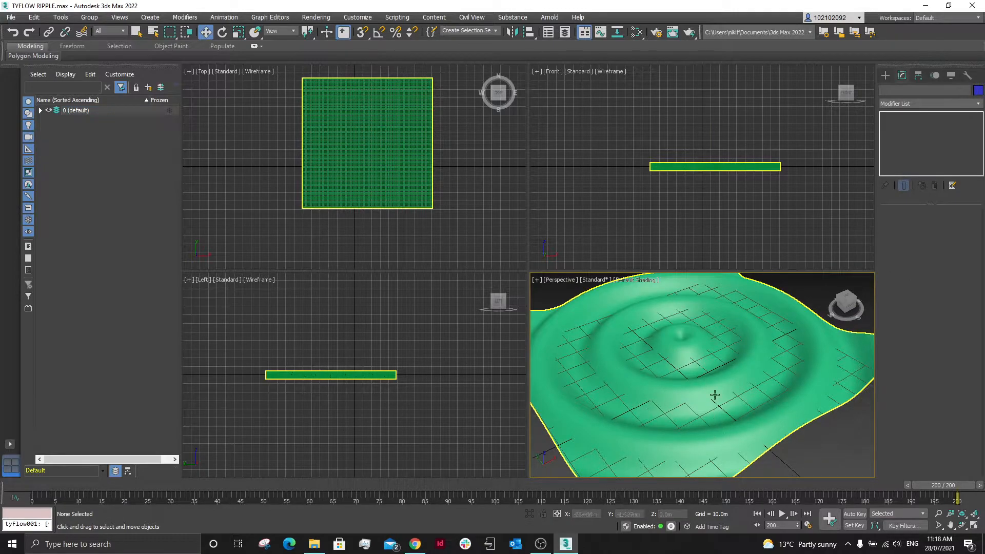
# Scrub the timeline back to frame 73 to preview the ripple animation on the plane.
pyautogui.click(756, 376)
pyautogui.moveTo(941, 484); pyautogui.dragTo(374, 506)
pyautogui.press('w')
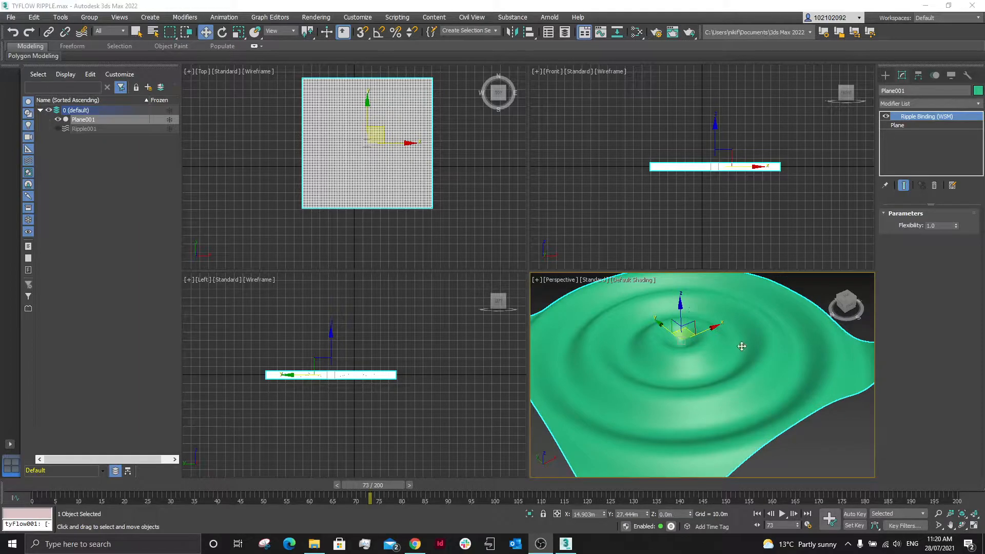
pyautogui.click(820, 291)
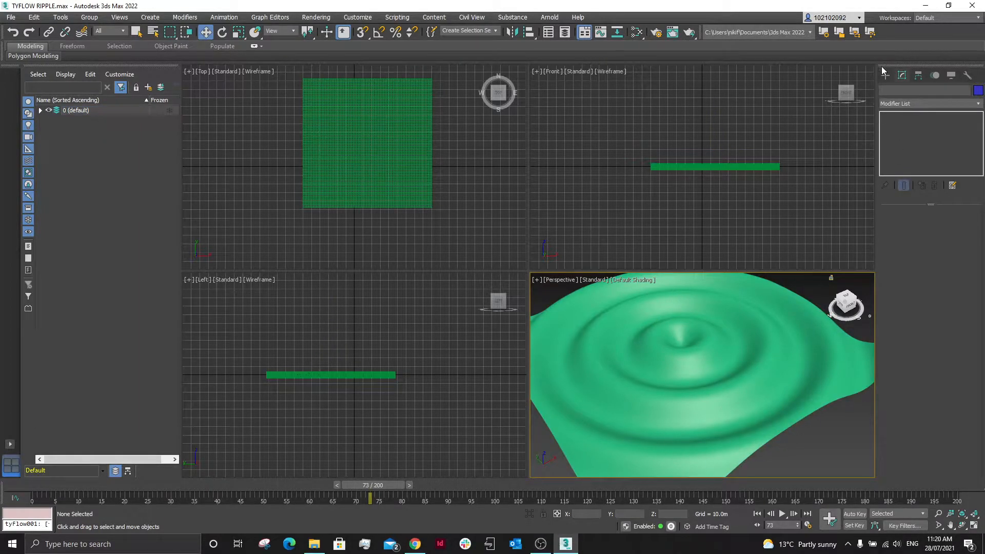
# Create a tyFlow object in the Perspective view, just off the plane's front edge.
pyautogui.click(887, 76)
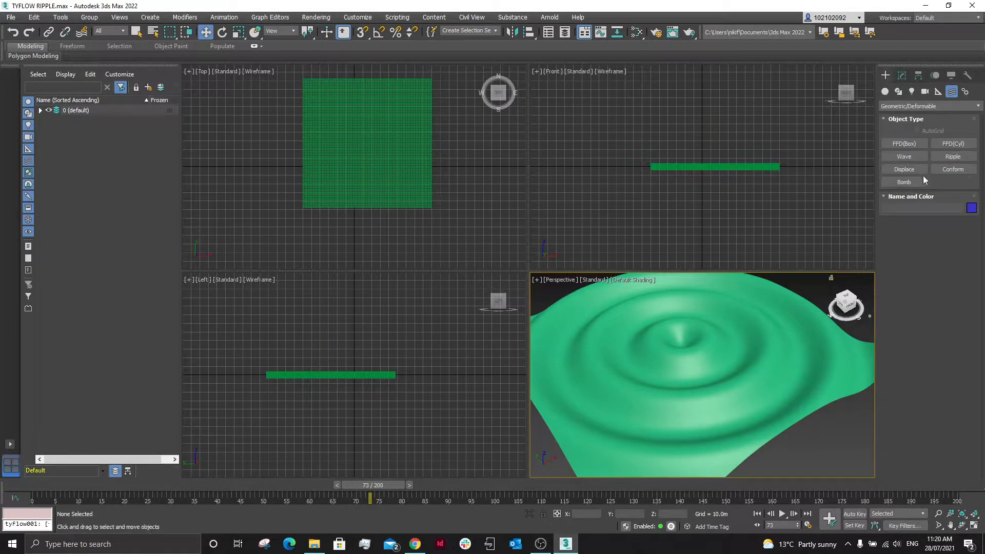
pyautogui.click(913, 106)
pyautogui.click(885, 92)
pyautogui.click(953, 208)
pyautogui.moveTo(815, 437)
pyautogui.mouseDown()
pyautogui.moveTo(828, 457)
pyautogui.moveTo(818, 436)
pyautogui.mouseUp()
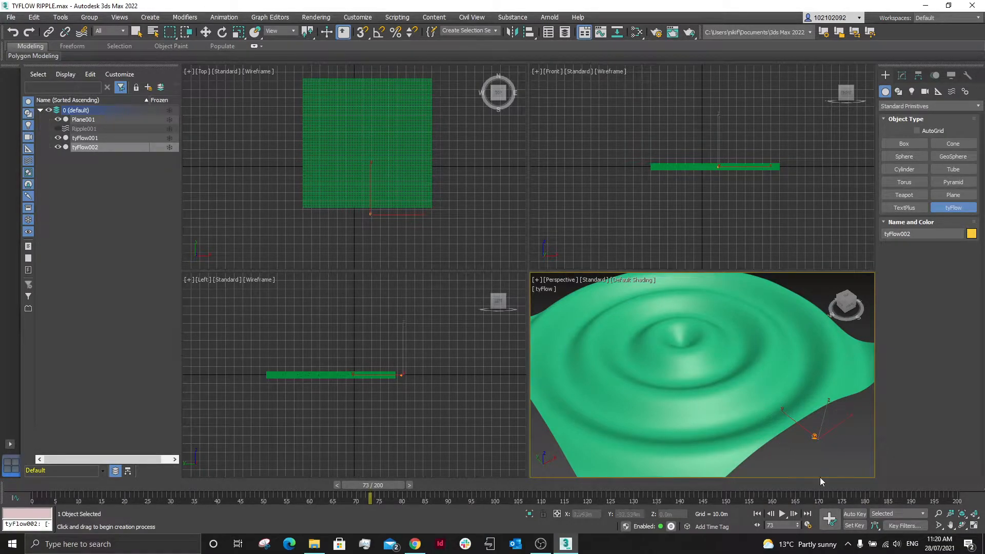
# Delete the duplicate tyFlow002 object from the scene.
pyautogui.rightClick(107, 149)
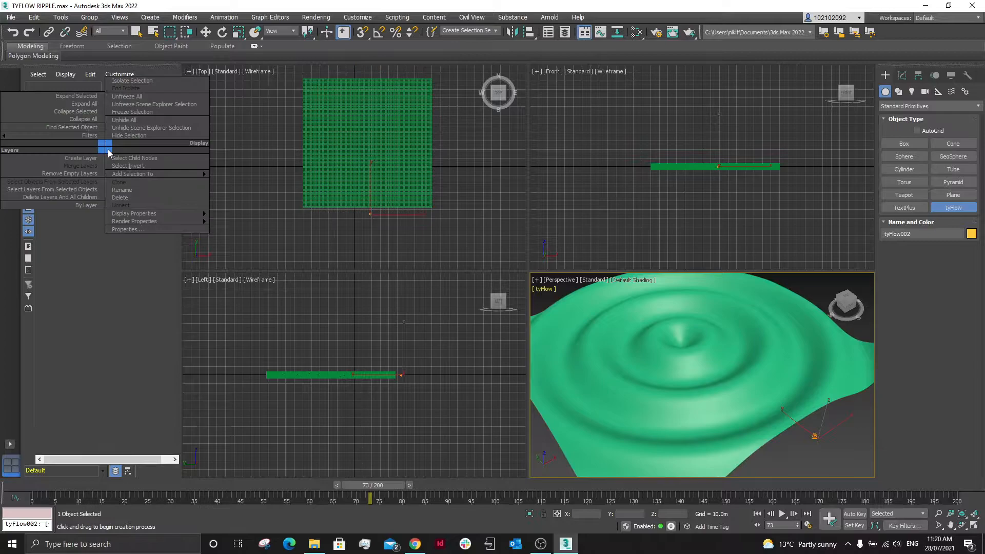
pyautogui.click(102, 242)
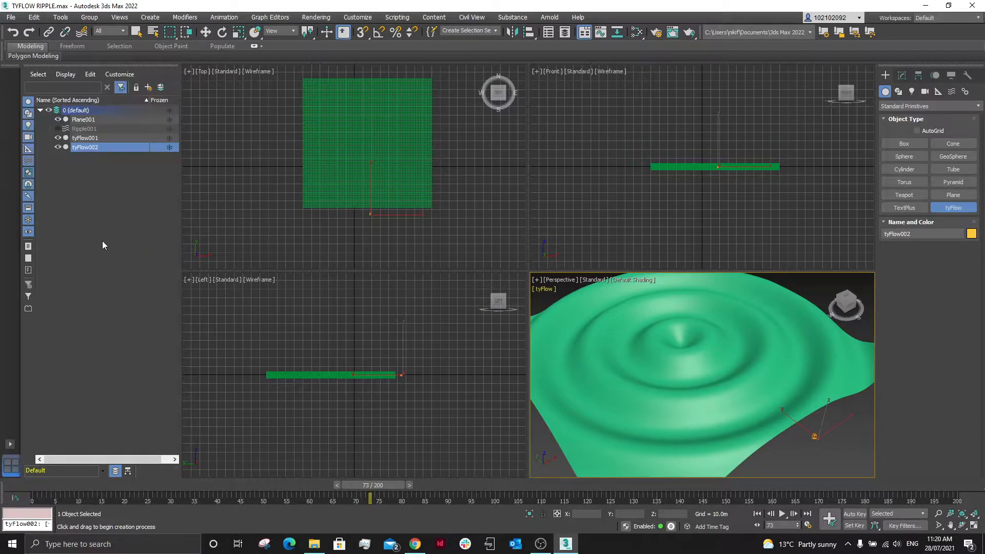
pyautogui.click(94, 146)
pyautogui.click(100, 155)
pyautogui.click(81, 149)
pyautogui.press('Delete')
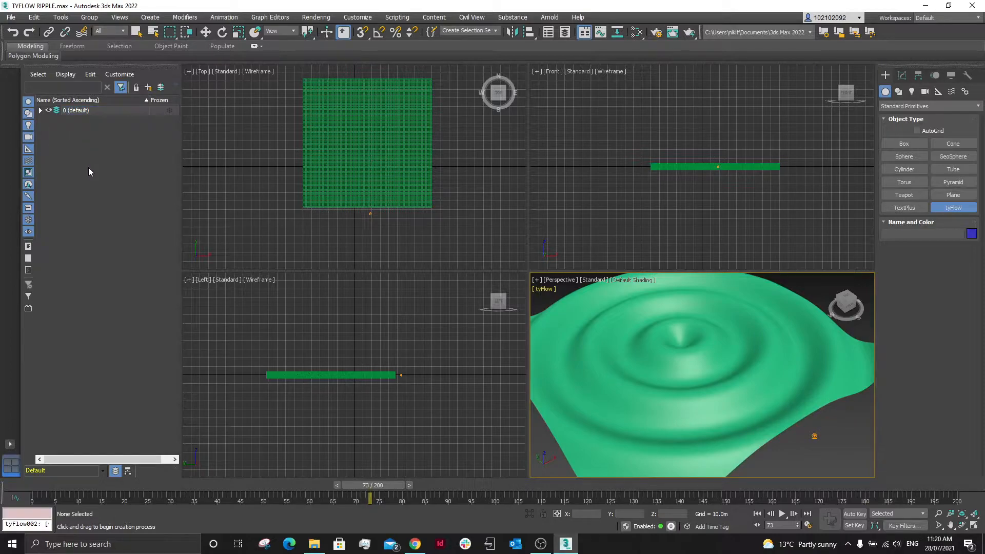
# Select the tyFlow object beside the plane, open its tyFlow editor, and reposition the editor window over the viewports.
pyautogui.click(40, 110)
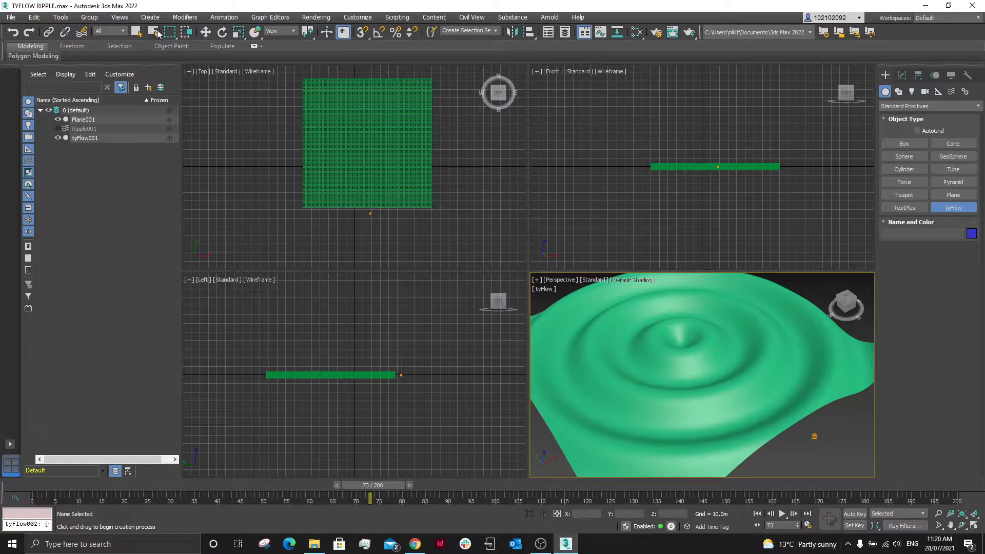
pyautogui.click(206, 32)
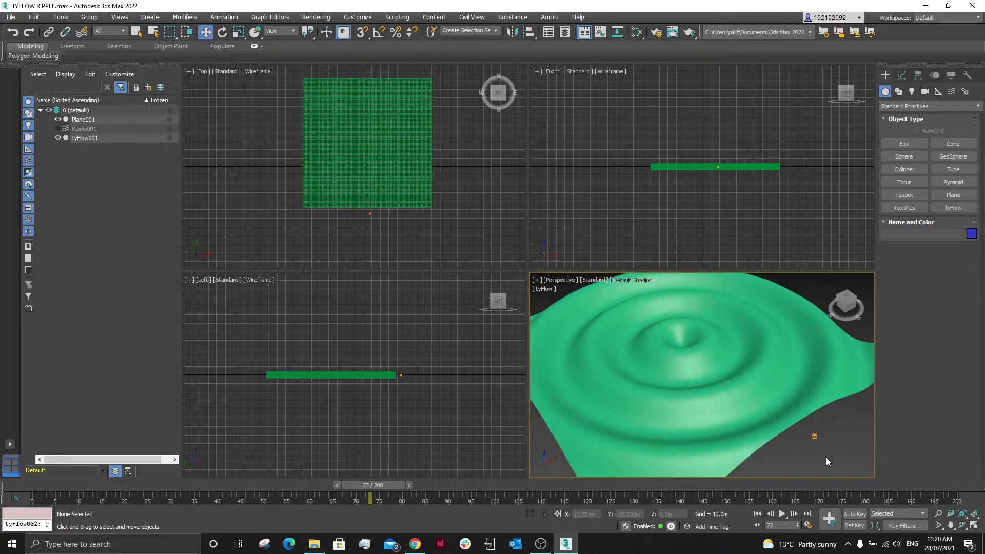
pyautogui.click(814, 436)
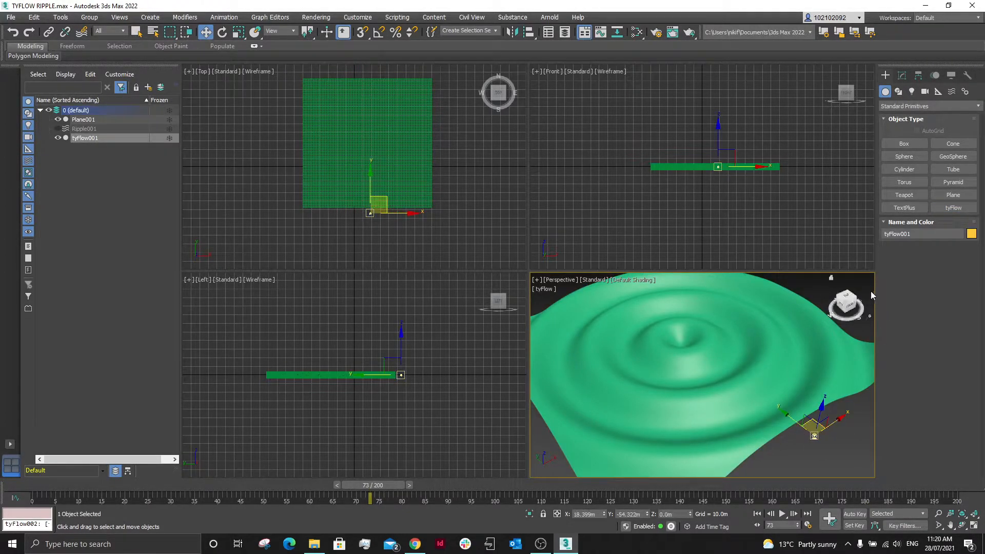
pyautogui.click(903, 76)
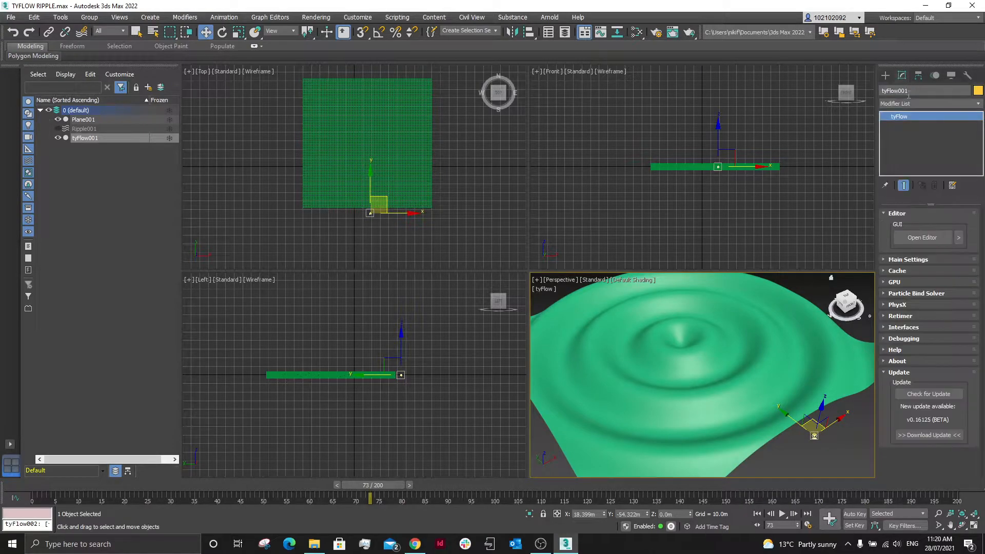
pyautogui.click(922, 238)
pyautogui.moveTo(623, 84); pyautogui.dragTo(525, 56)
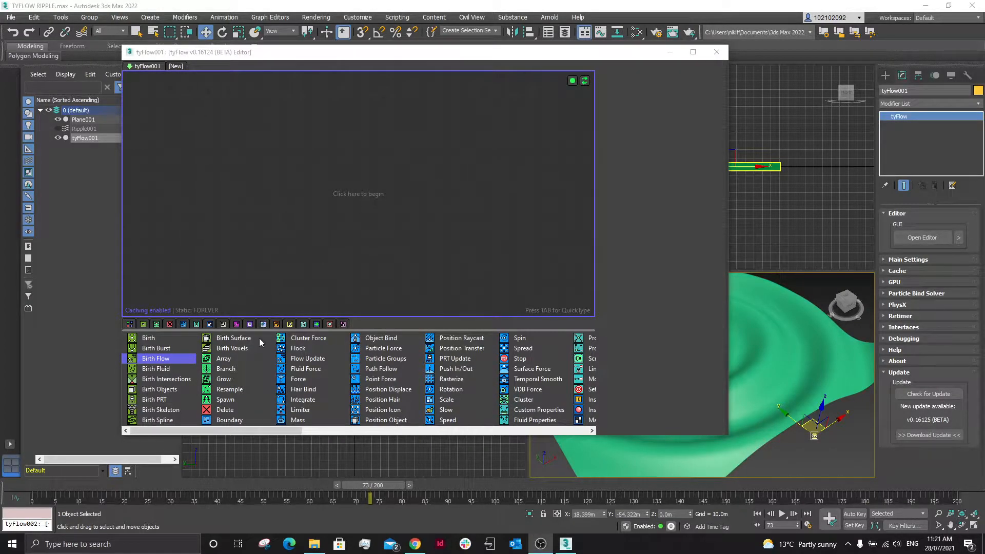
# Add a Birth Surface operator as a new event in the tyFlow editor and pick the rippling plane as its source object.
pyautogui.moveTo(260, 337); pyautogui.dragTo(256, 307)
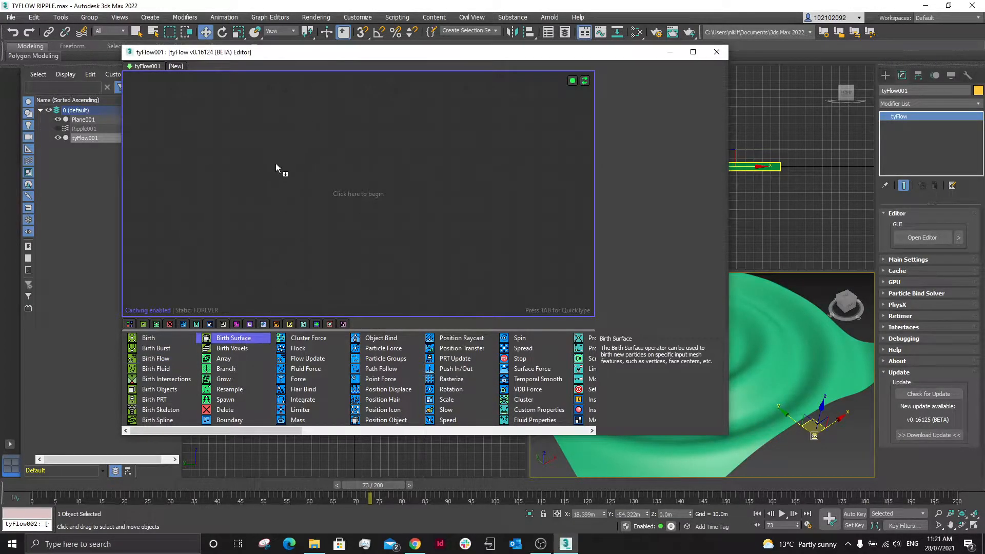
pyautogui.moveTo(279, 159); pyautogui.dragTo(279, 157)
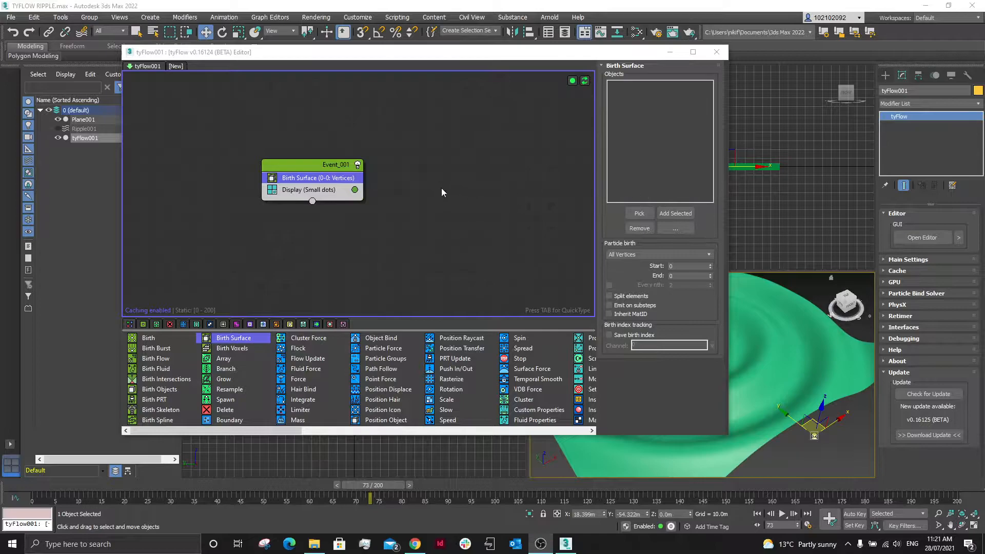
pyautogui.click(639, 213)
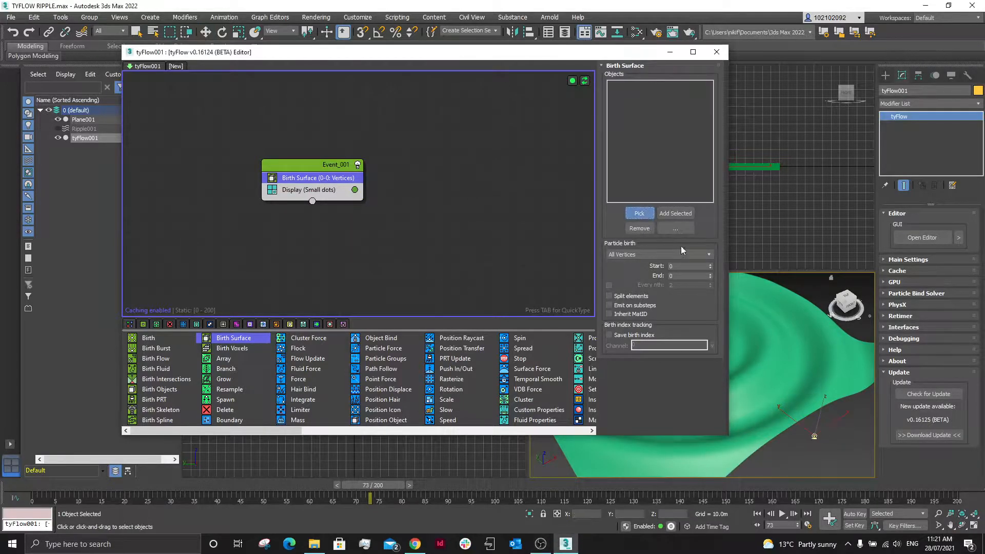
pyautogui.click(778, 348)
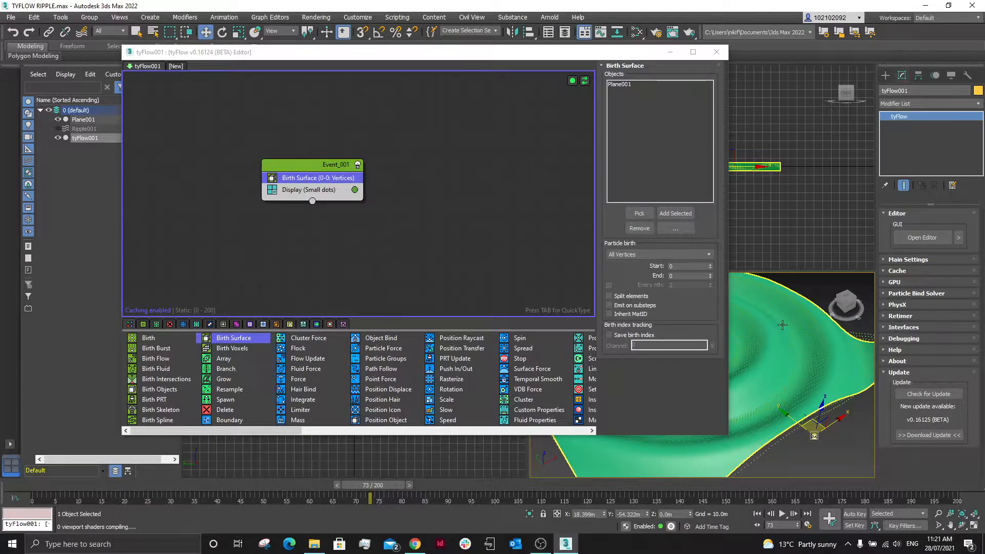
# Move and narrow the tyFlow editor to uncover the Perspective view, and scrub the timeline to frame 130.
pyautogui.moveTo(597, 53); pyautogui.dragTo(544, 51)
pyautogui.moveTo(678, 208); pyautogui.dragTo(486, 208)
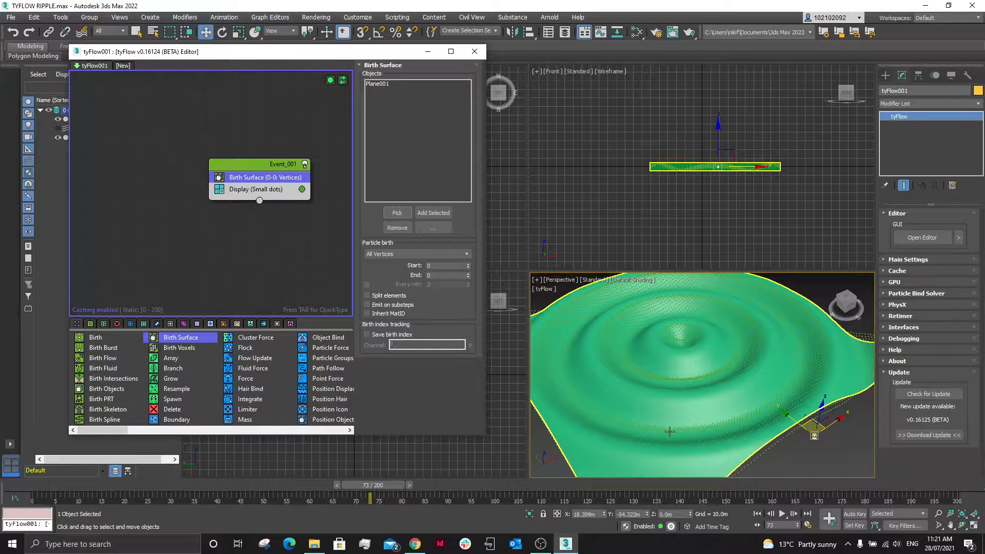
pyautogui.moveTo(389, 486); pyautogui.dragTo(642, 484)
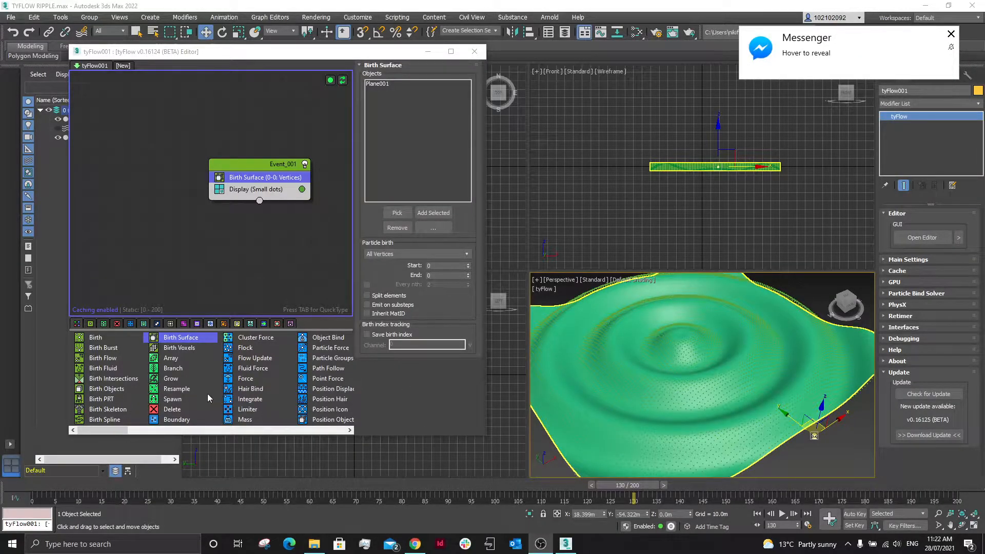
# Add a Shape operator below Birth Surface in Event_001 and set its mesh type to the 3D Cube.
pyautogui.scroll(-3, 207, 393)
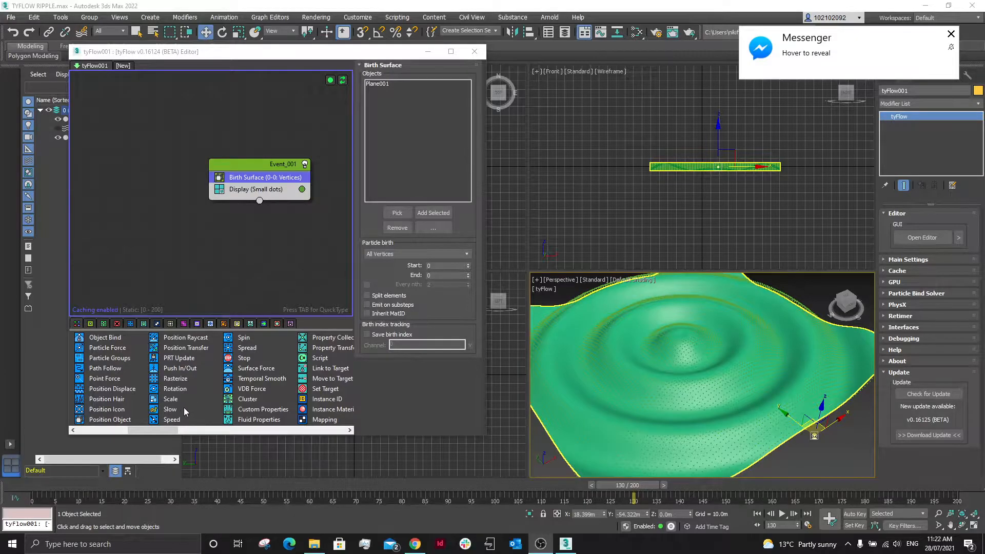
pyautogui.scroll(-3, 194, 394)
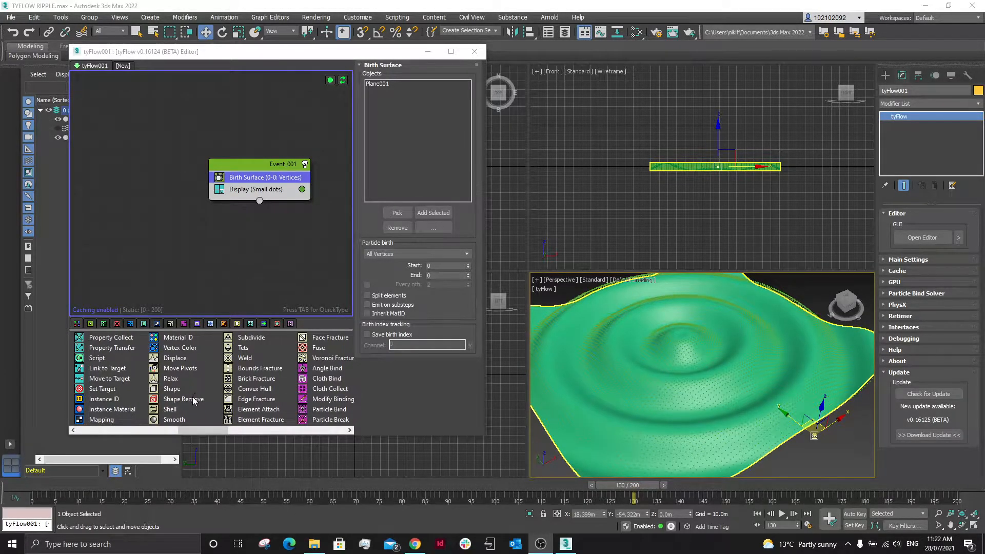
pyautogui.moveTo(176, 393)
pyautogui.moveTo(175, 393); pyautogui.dragTo(241, 185)
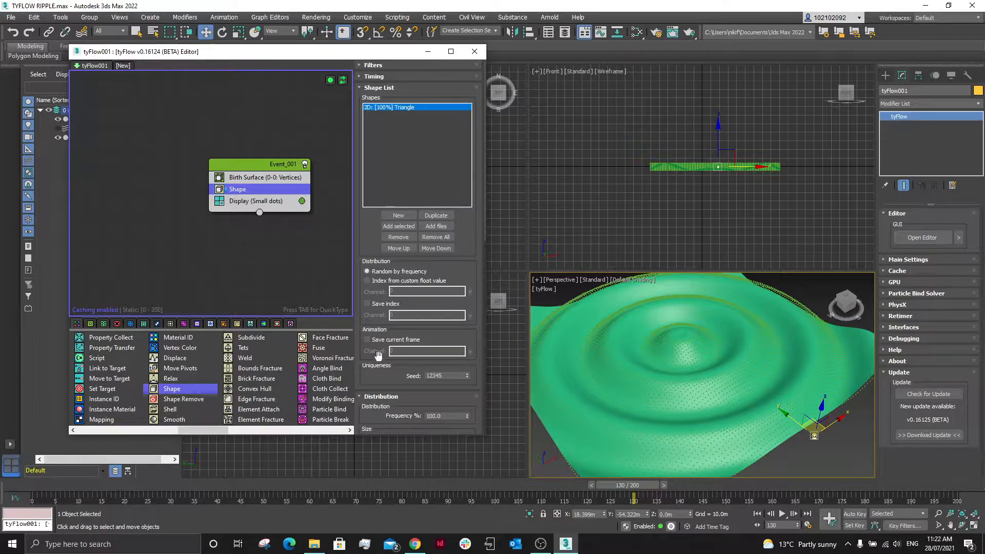
pyautogui.scroll(-2, 377, 367)
pyautogui.scroll(-3, 377, 367)
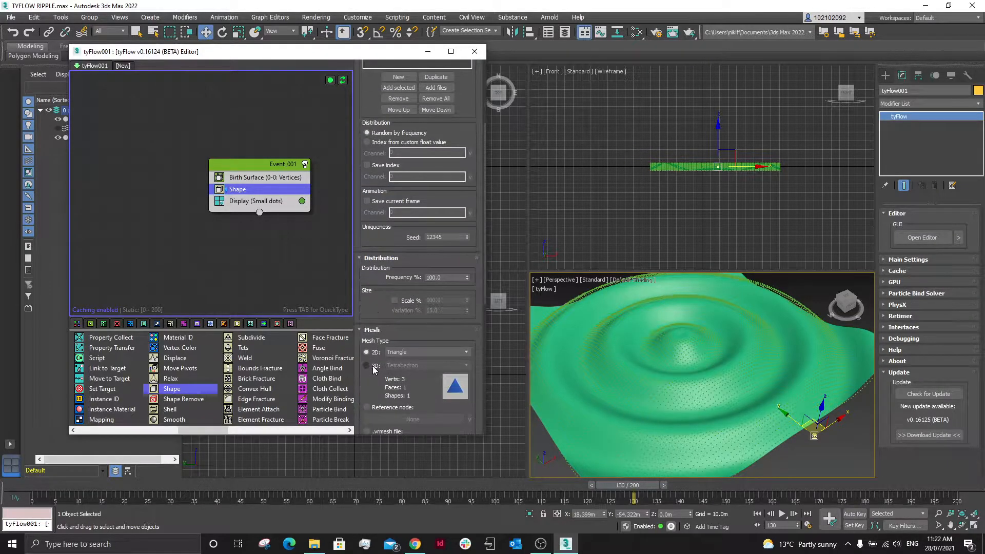
pyautogui.click(367, 365)
pyautogui.click(413, 366)
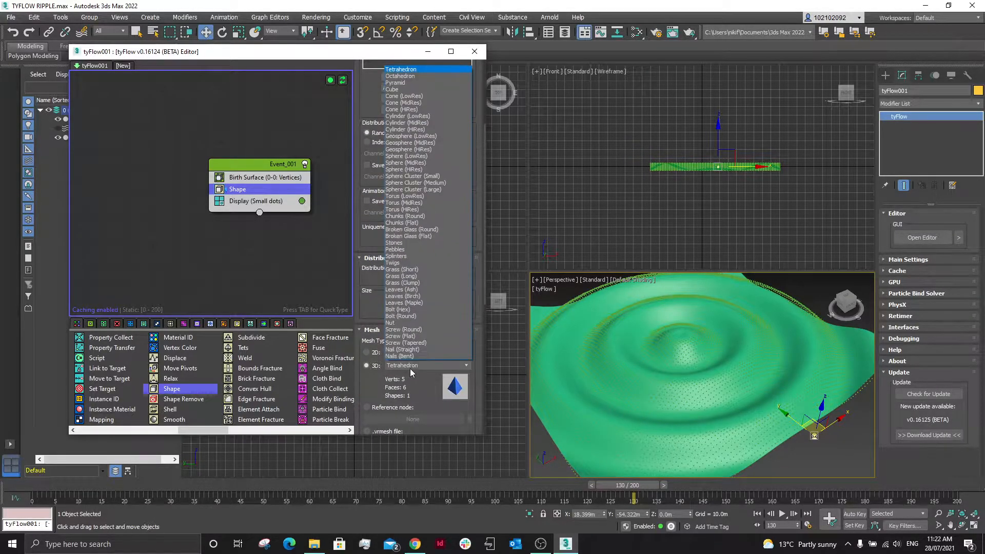
pyautogui.click(402, 89)
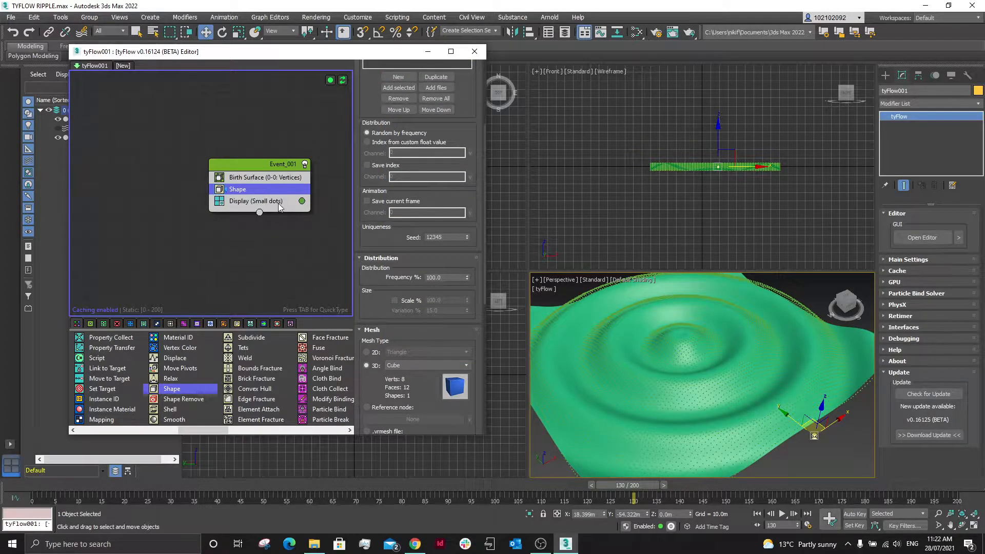
# Set the Display operator's type to Geometry in Event_001.
pyautogui.click(278, 203)
pyautogui.click(422, 89)
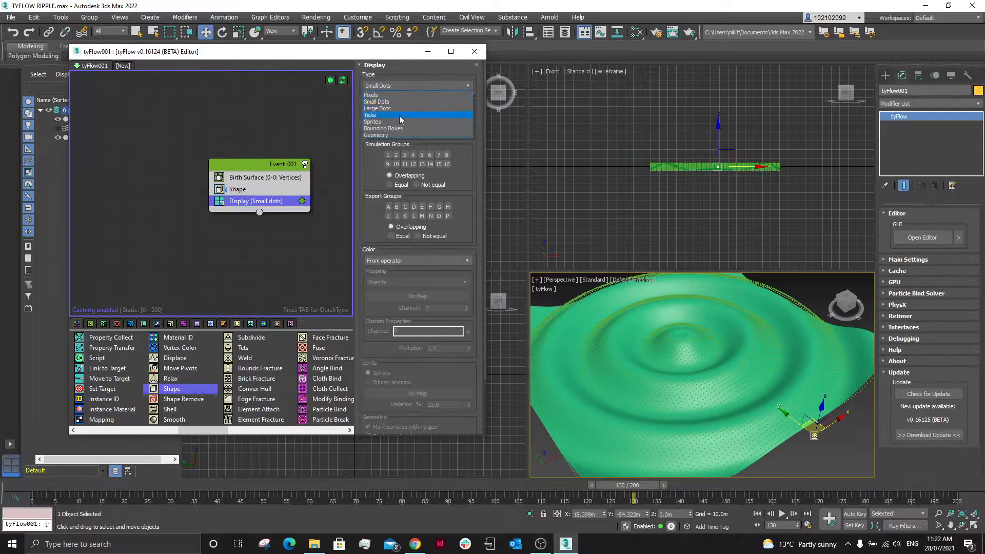
pyautogui.click(396, 136)
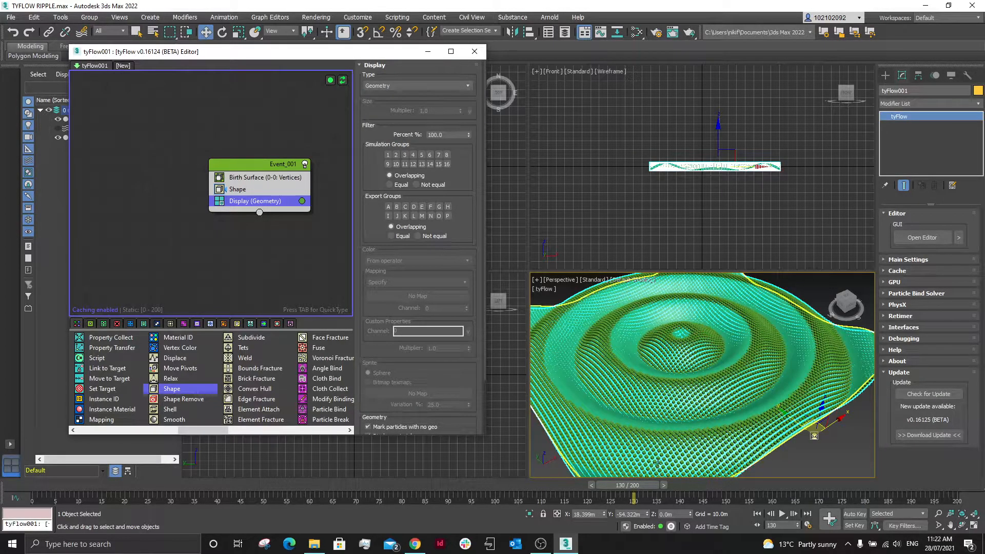
# Examine the cubes on the plane up close in the Perspective view and scrub the timeline to frame 125.
pyautogui.scroll(5, 712, 413)
pyautogui.scroll(2, 659, 400)
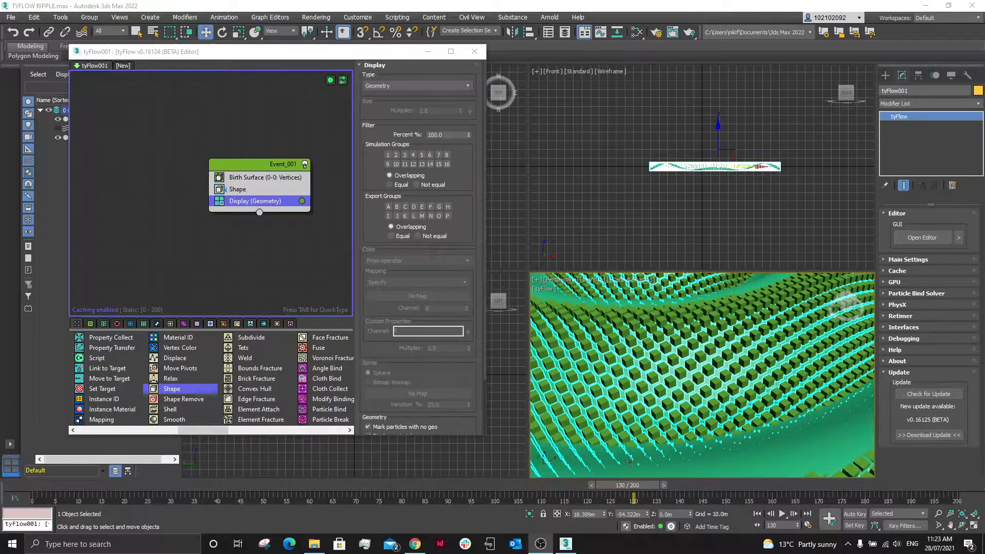
pyautogui.moveTo(634, 492); pyautogui.dragTo(610, 494)
pyautogui.scroll(-5, 721, 366)
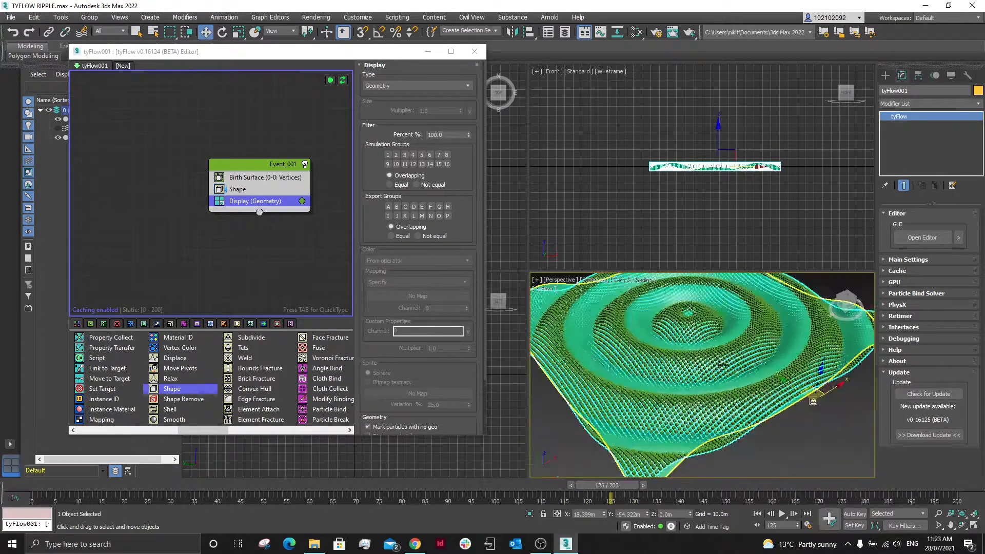
pyautogui.scroll(5, 722, 366)
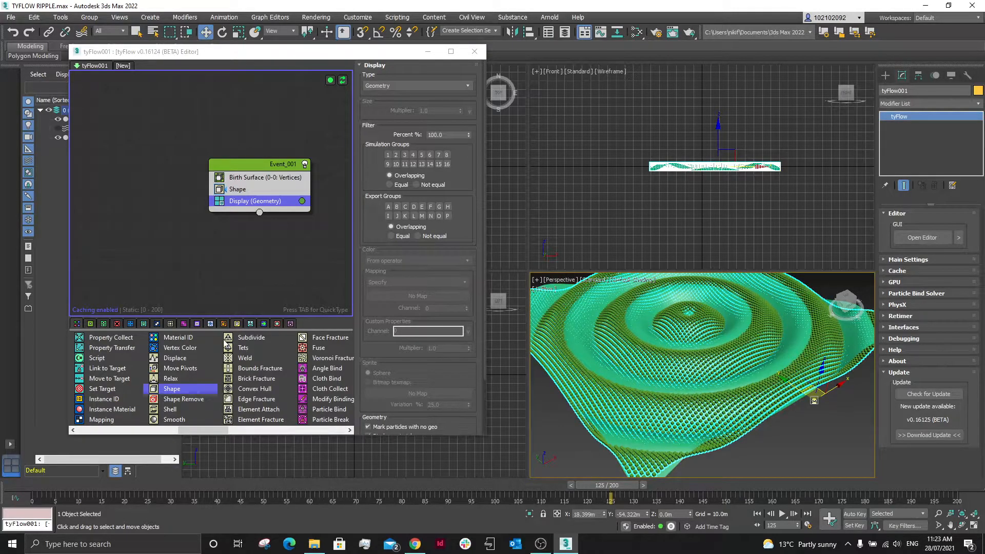
# Add an Object Bind operator between Shape and Display in Event_001 and pick the rippling plane as its bind object.
pyautogui.hscroll(-3, 193, 372)
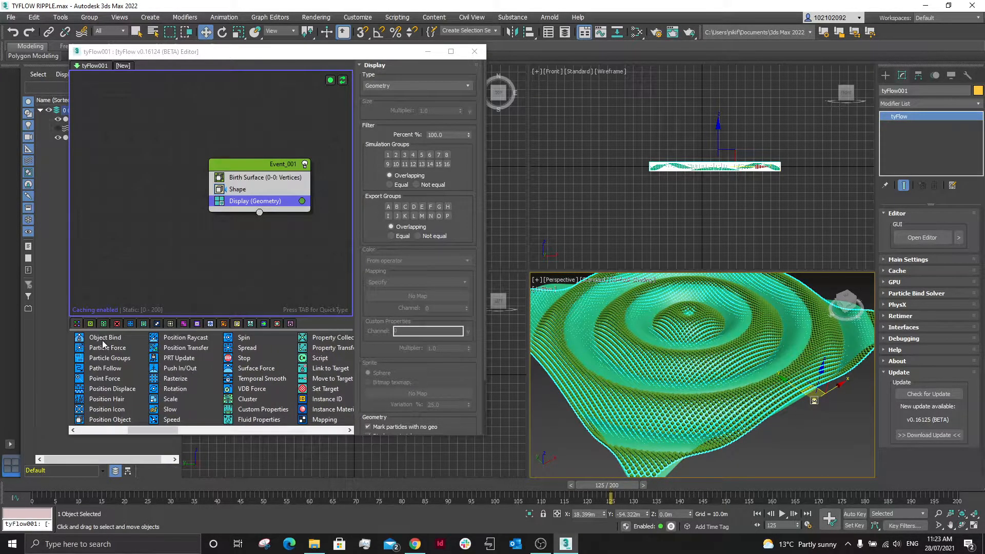
pyautogui.moveTo(100, 339); pyautogui.dragTo(169, 269)
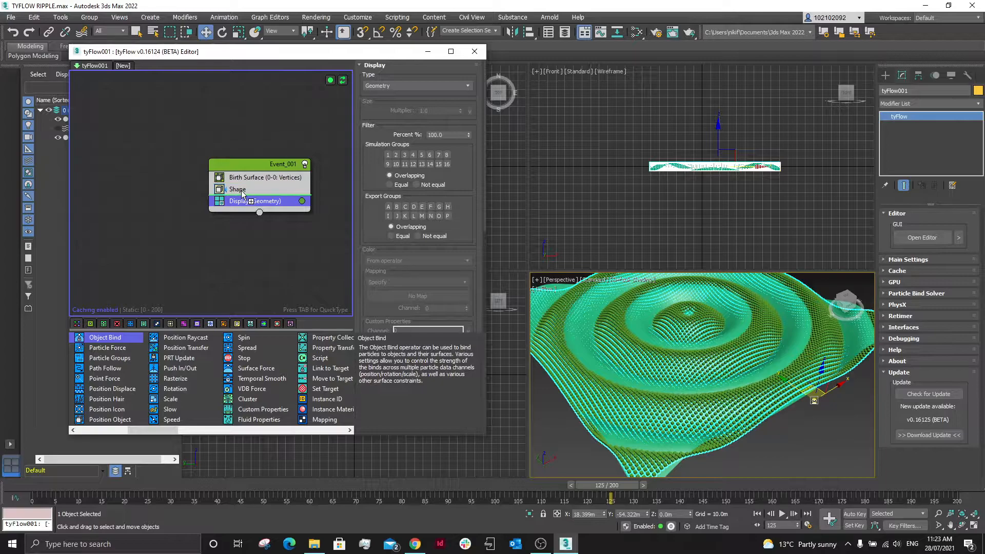
pyautogui.moveTo(242, 194); pyautogui.dragTo(245, 199)
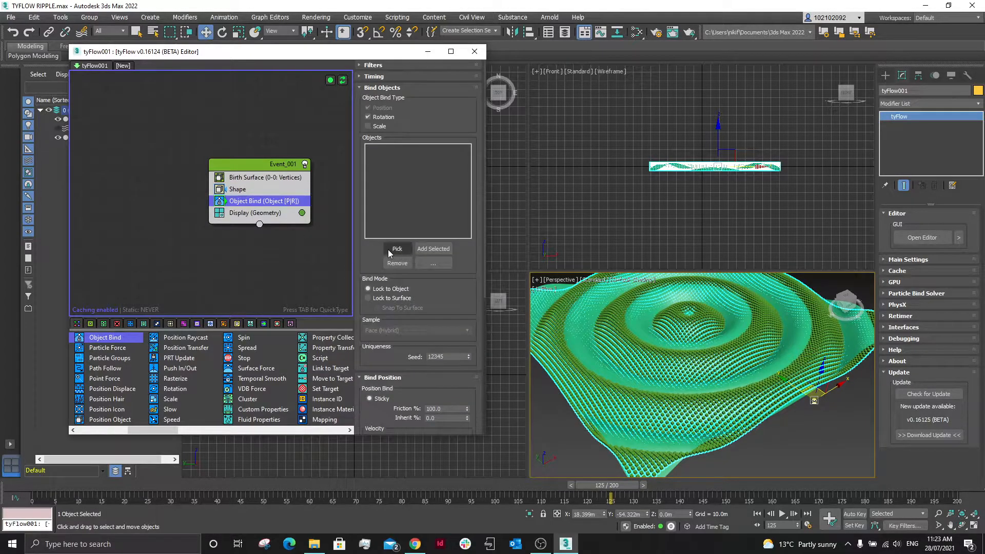
pyautogui.click(388, 250)
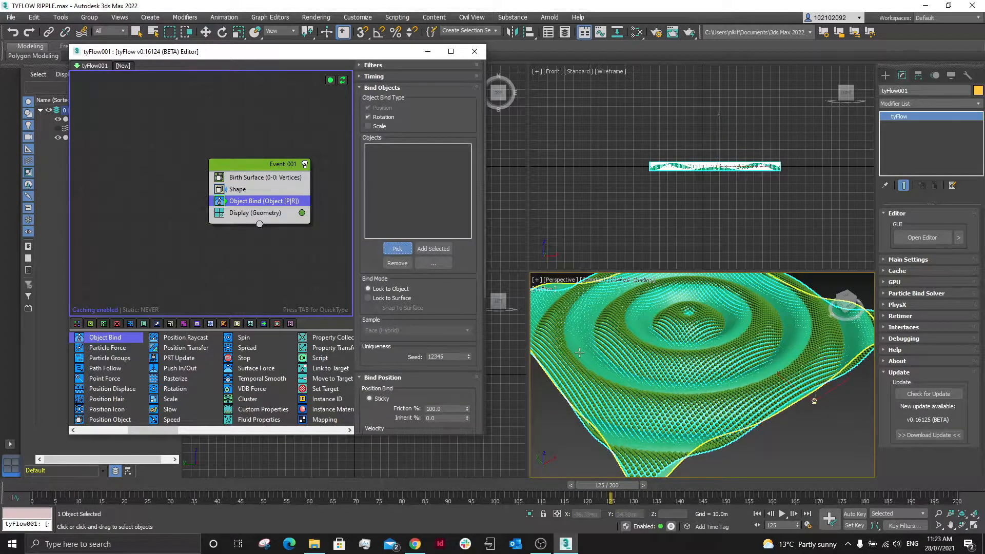
pyautogui.click(631, 391)
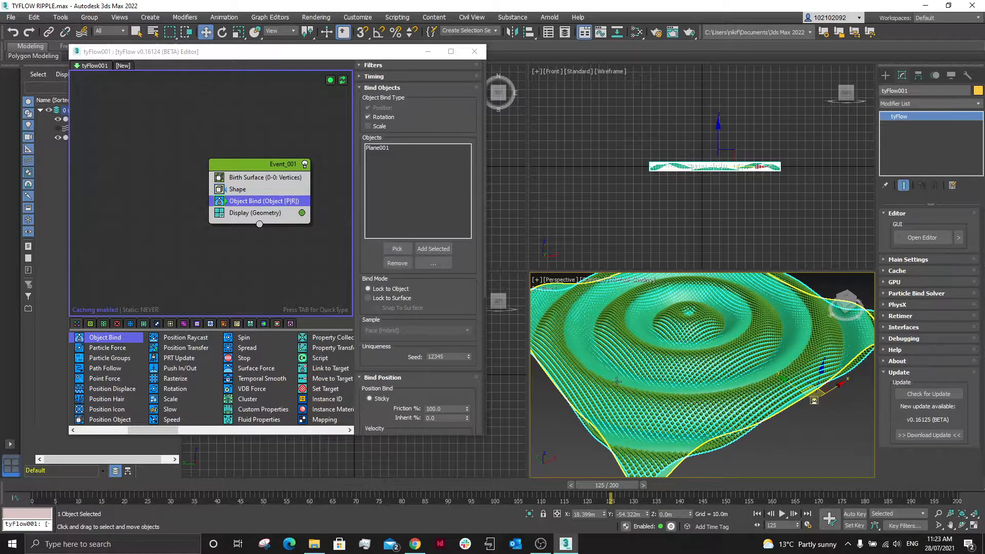
# Set the Object Bind mode to Lock to Surface with Snap To Surface enabled, and scrub the timeline to frame 136.
pyautogui.click(368, 299)
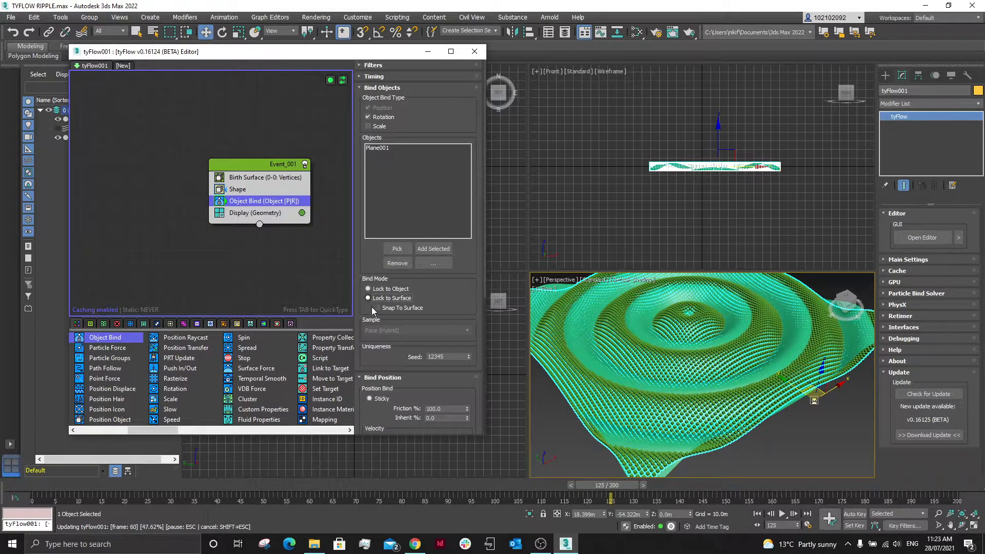
pyautogui.click(378, 308)
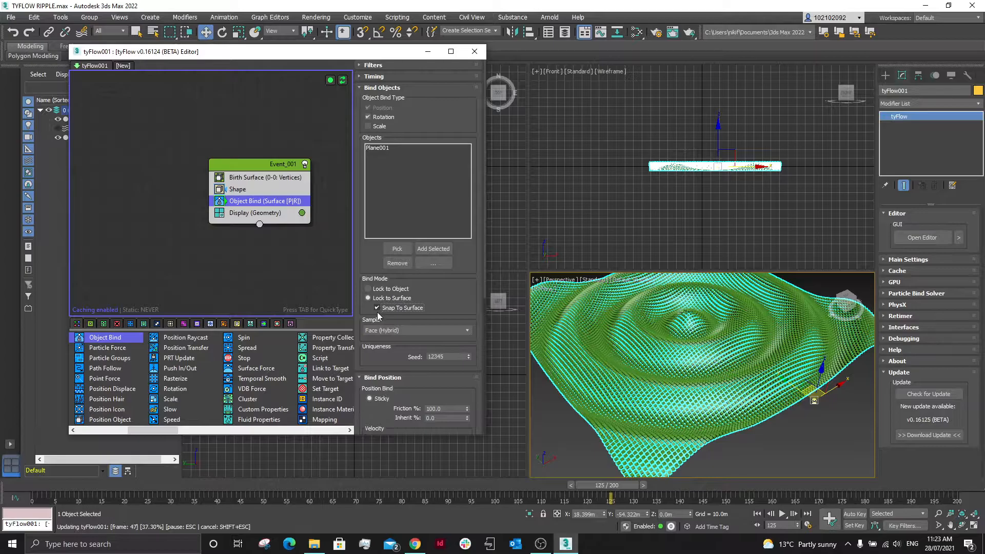
pyautogui.moveTo(607, 485); pyautogui.dragTo(657, 500)
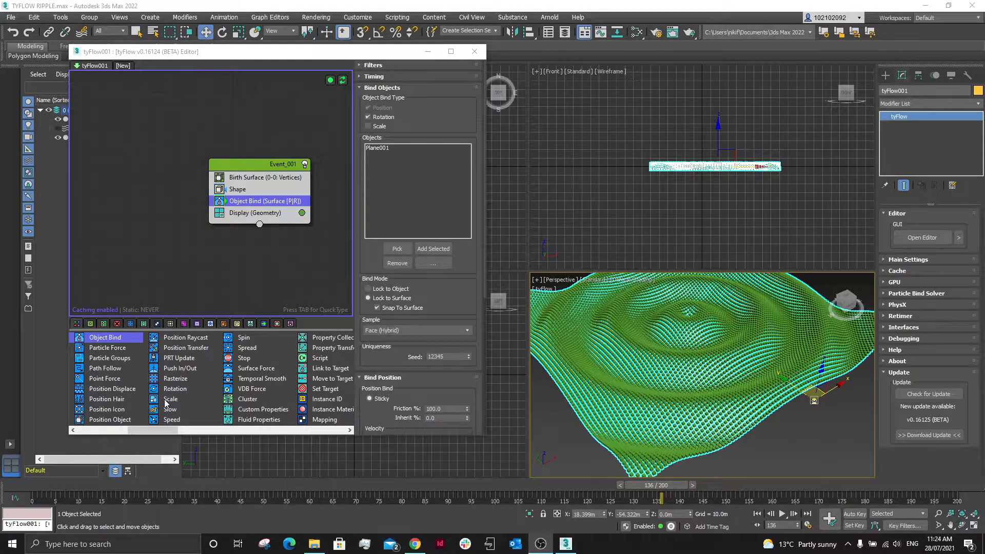
# Add a Scale operator between Shape and Object Bind in Event_001 and set its timing to Continuous.
pyautogui.moveTo(168, 400); pyautogui.dragTo(246, 198)
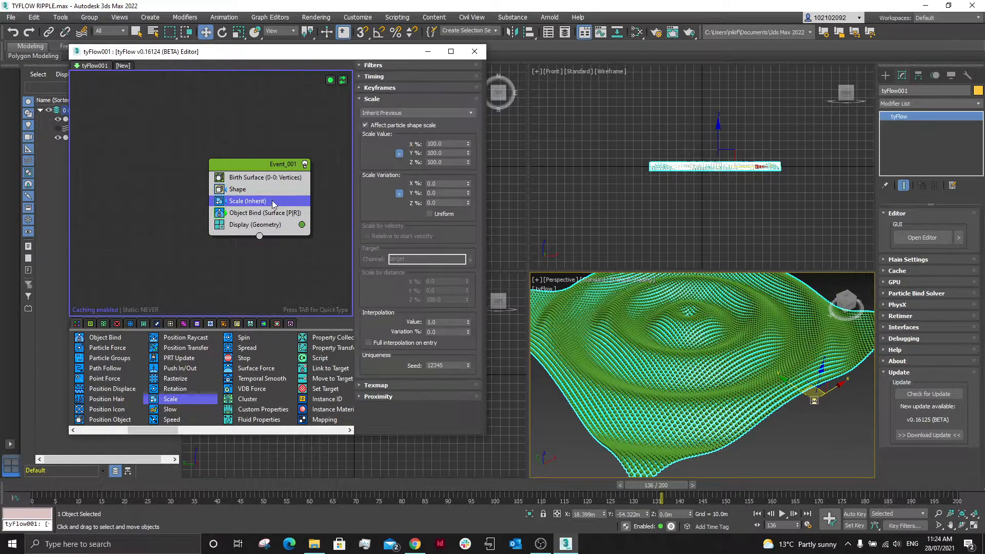
pyautogui.click(361, 77)
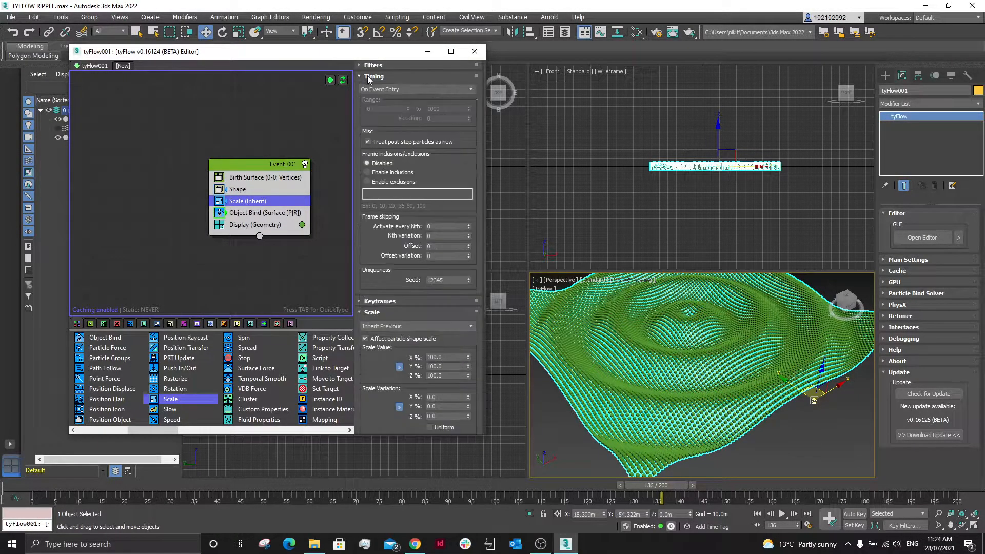
pyautogui.click(393, 90)
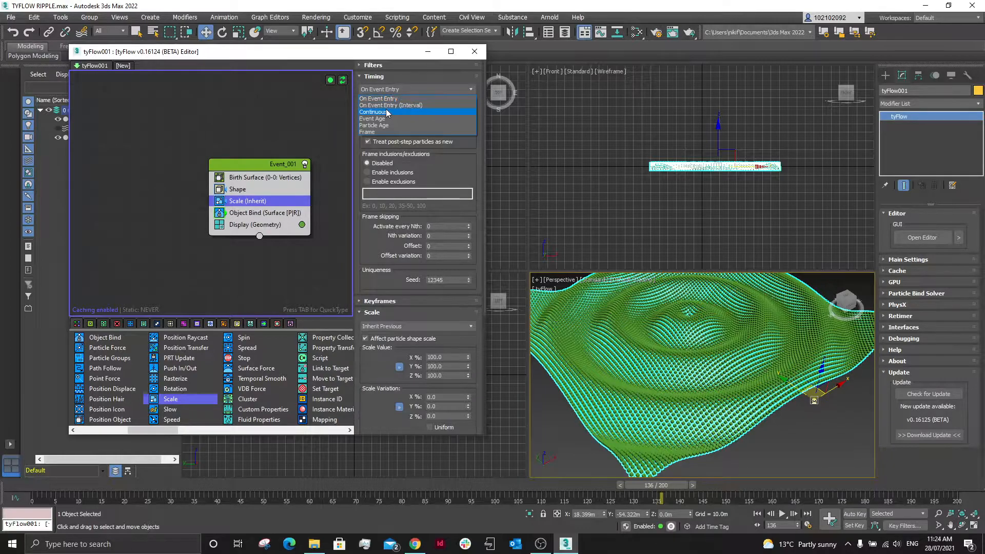
pyautogui.click(386, 111)
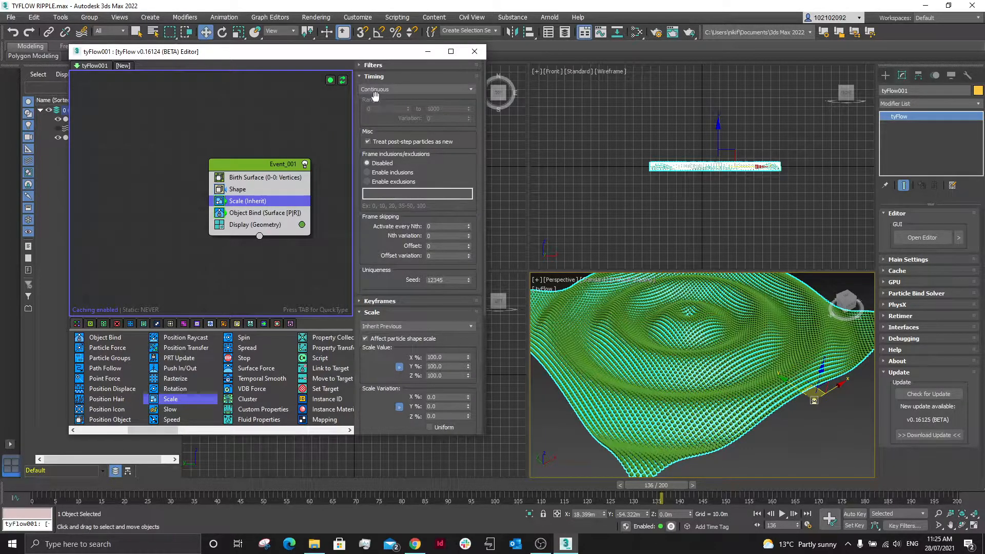
# Set the Scale operator's mode to Absolute and expand its Proximity settings.
pyautogui.click(405, 328)
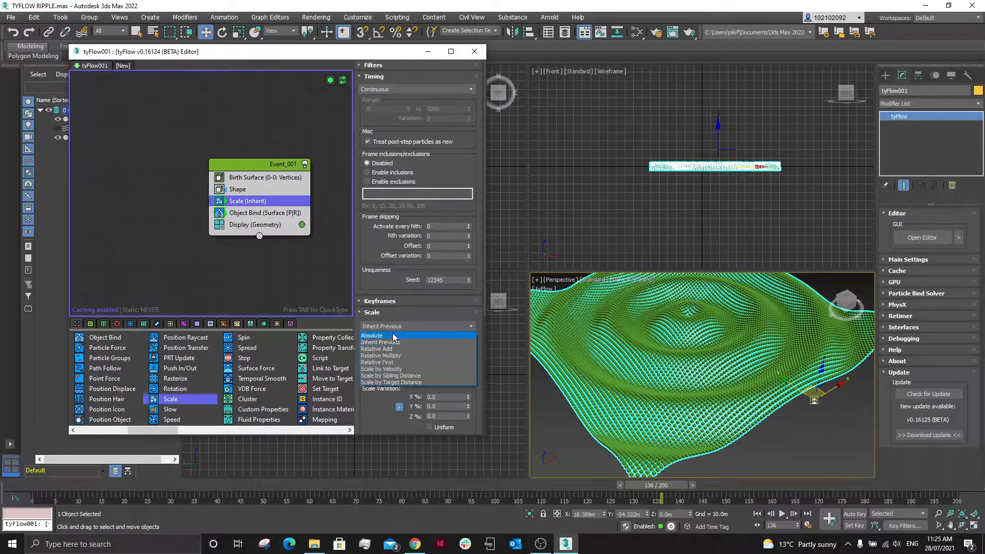
pyautogui.click(387, 335)
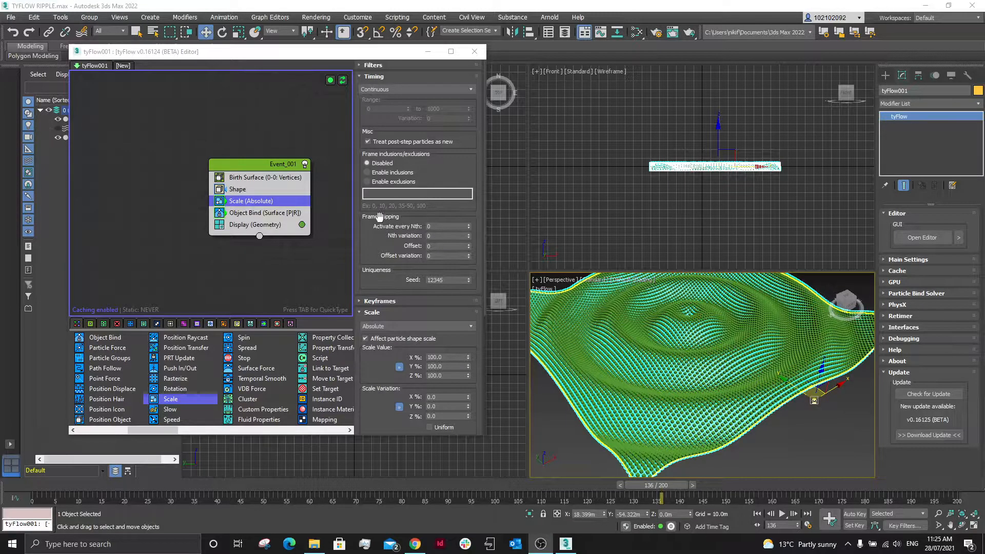
pyautogui.scroll(-5, 384, 256)
pyautogui.scroll(-6, 383, 258)
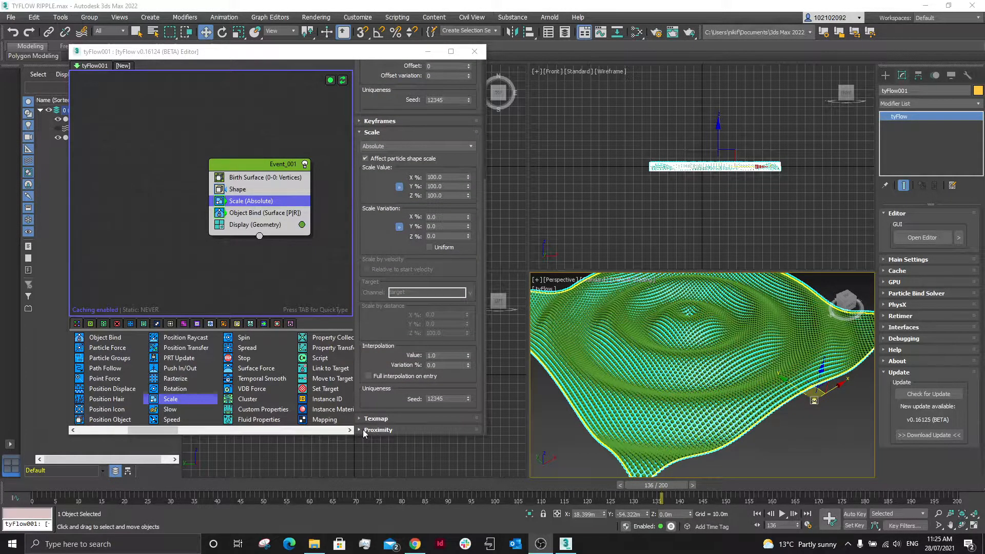
pyautogui.click(378, 430)
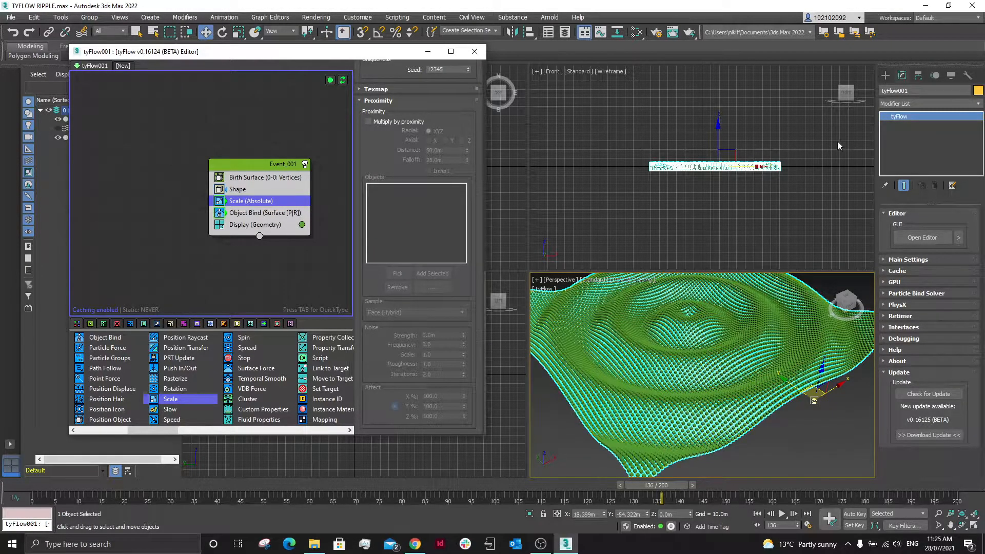
# Create a box over the rippling plane in the Perspective view, about 149 m long, 155 m wide and -9.6 m high.
pyautogui.click(890, 76)
pyautogui.click(906, 145)
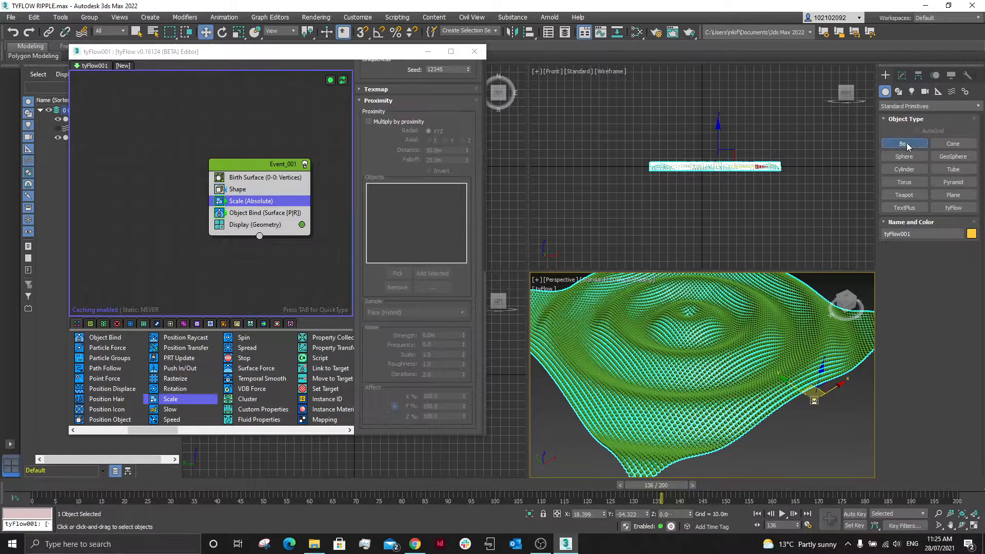
pyautogui.scroll(-4, 644, 471)
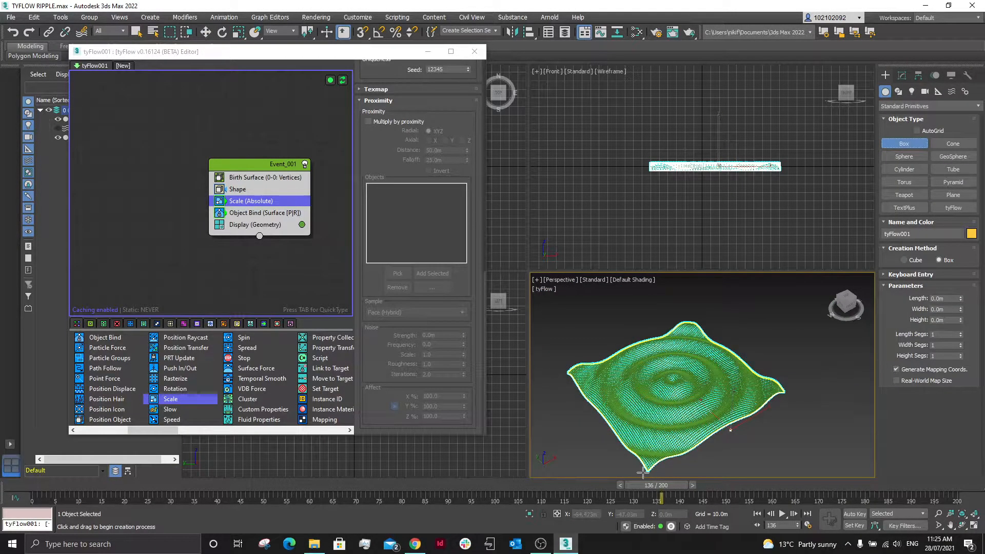
pyautogui.moveTo(644, 471); pyautogui.dragTo(692, 322)
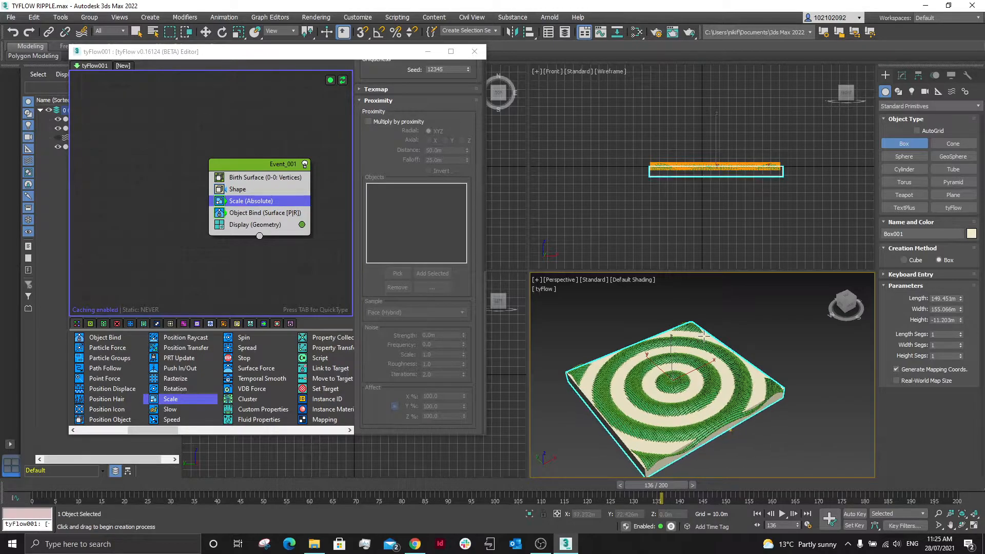
pyautogui.click(704, 333)
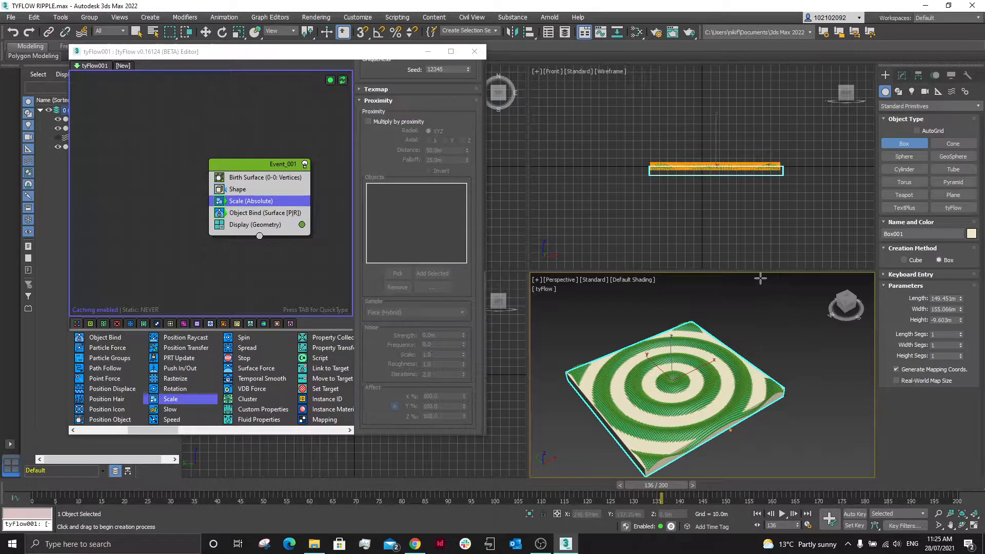
# Set the box's length and width to 150 m and its height to -1 m, and deselect it.
pyautogui.click(904, 77)
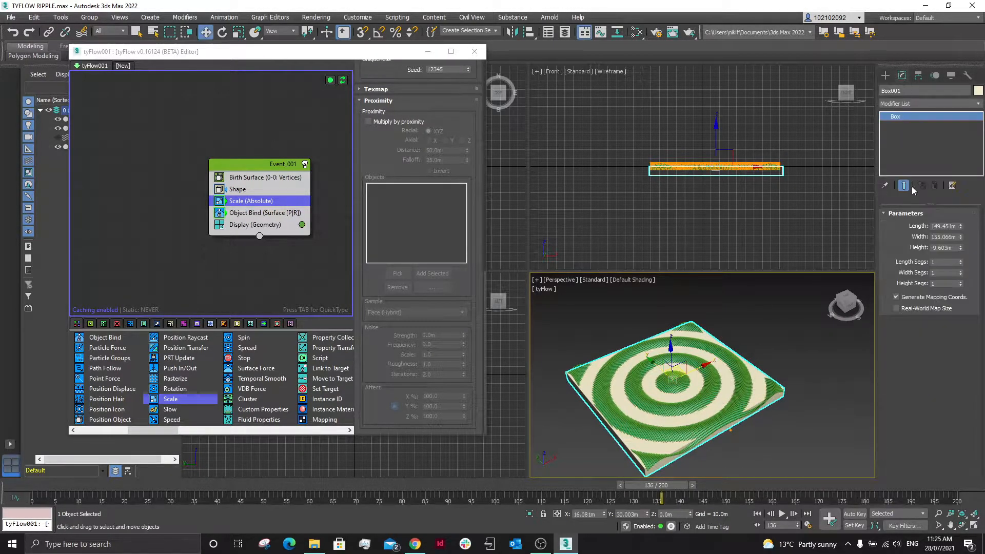
pyautogui.doubleClick(957, 226)
pyautogui.write('150')
pyautogui.press('Tab')
pyautogui.write('150')
pyautogui.press('Tab')
pyautogui.write('-')
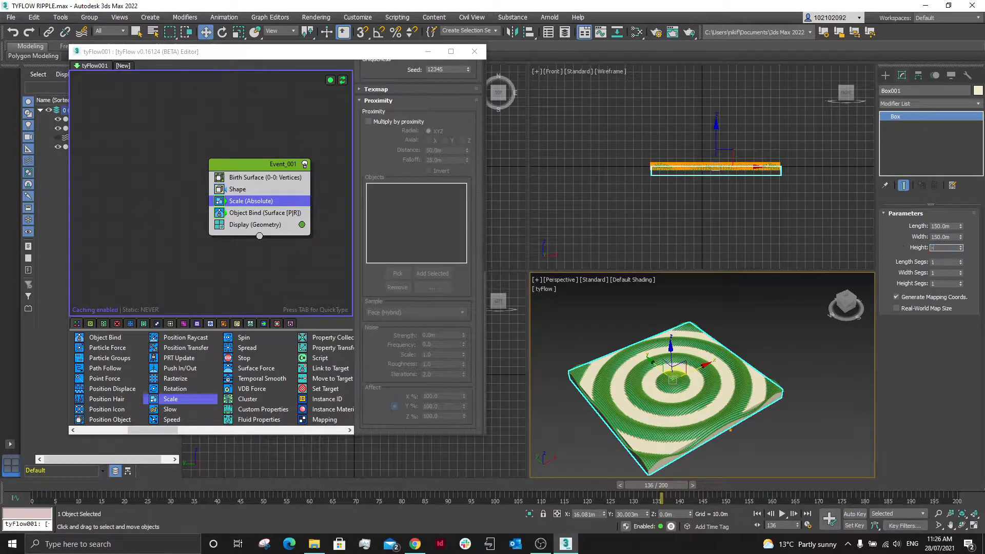
pyautogui.write('1')
pyautogui.click(765, 343)
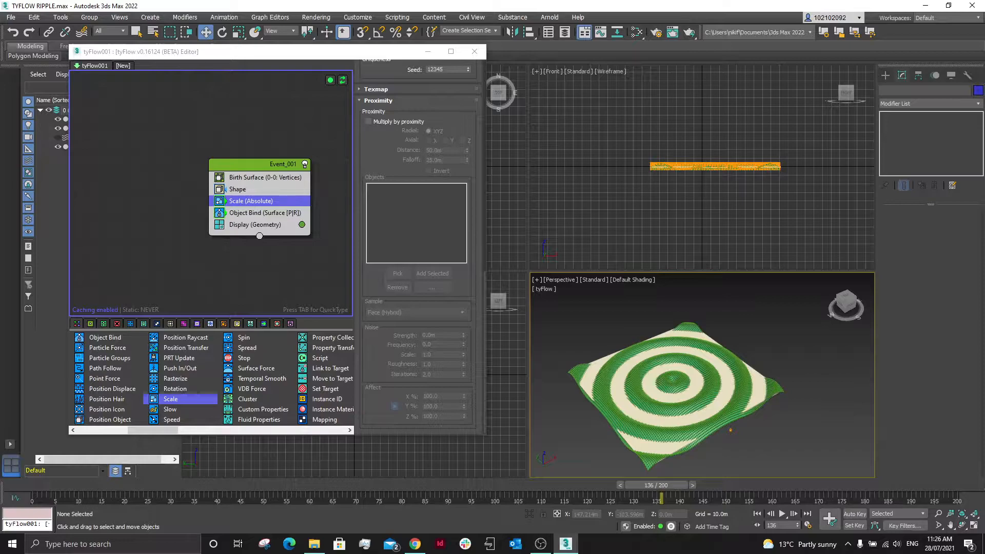
# Raise the box in the Front view to about 6.6 m in Z, just above the rippling cubes.
pyautogui.scroll(2, 582, 331)
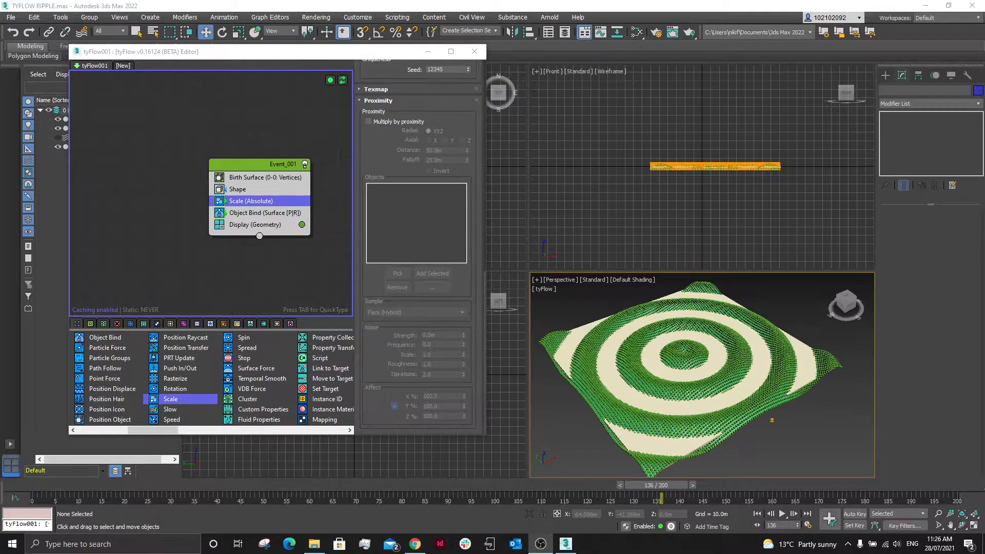
pyautogui.click(663, 372)
pyautogui.scroll(5, 718, 169)
pyautogui.moveTo(728, 183); pyautogui.dragTo(728, 158)
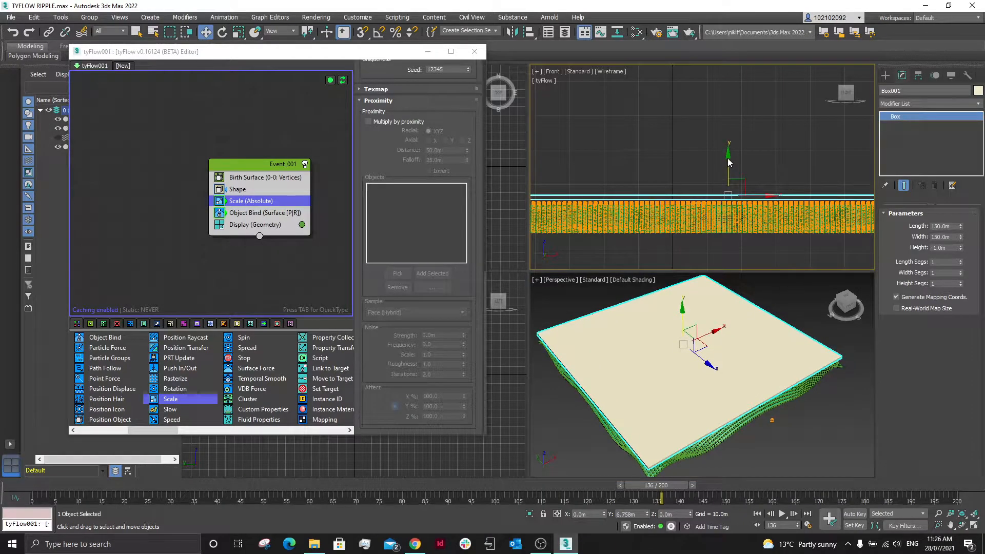
# Set the box's height to 5 m and lower it to about 5.7 m in Z, close above the cubes.
pyautogui.moveTo(949, 250); pyautogui.dragTo(919, 248)
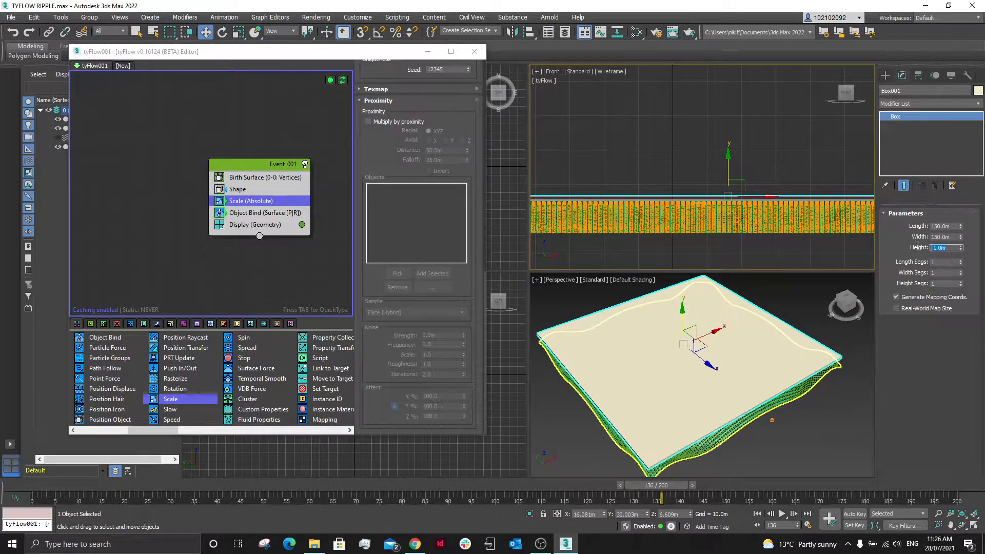
pyautogui.press('Return')
pyautogui.click(726, 197)
pyautogui.click(726, 197)
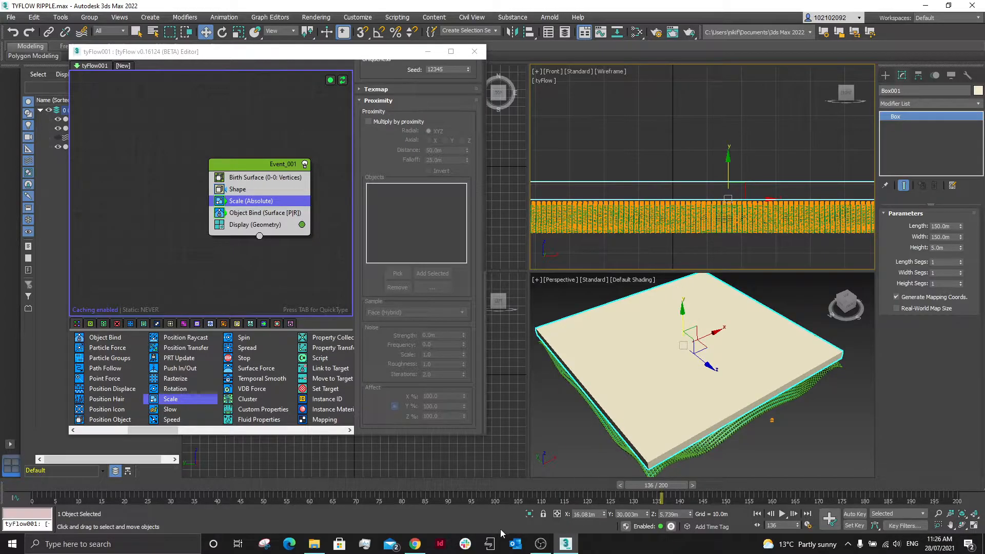
# Enable Multiply by proximity on the Scale operator and pick the box as the proximity object, with the timeline at frame 139.
pyautogui.moveTo(647, 489); pyautogui.dragTo(664, 458)
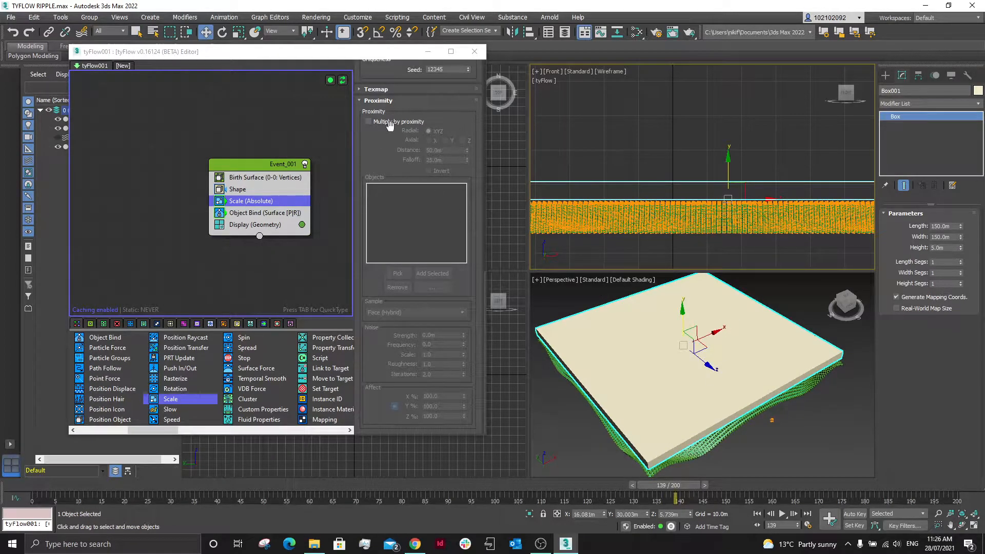
pyautogui.click(367, 122)
pyautogui.click(399, 274)
pyautogui.click(599, 331)
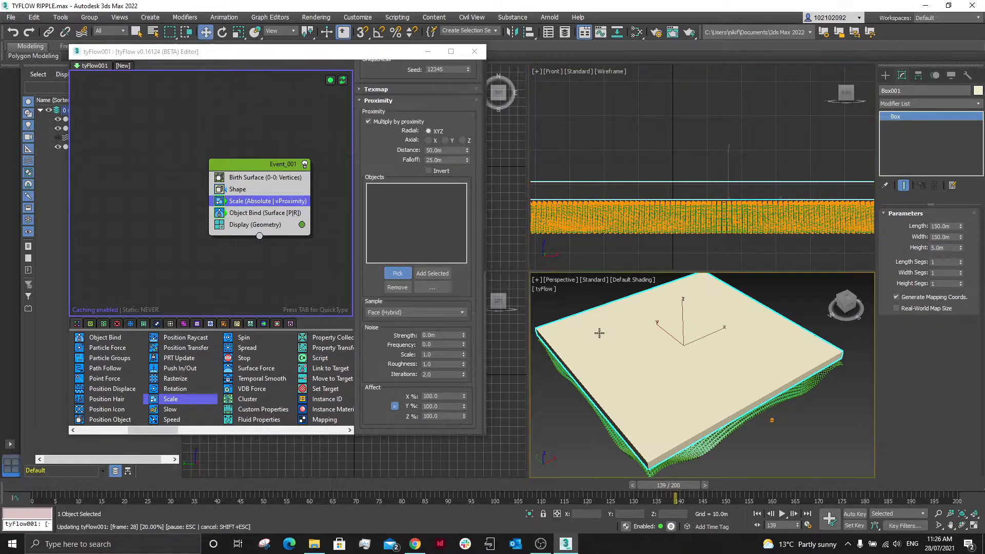
pyautogui.press('w')
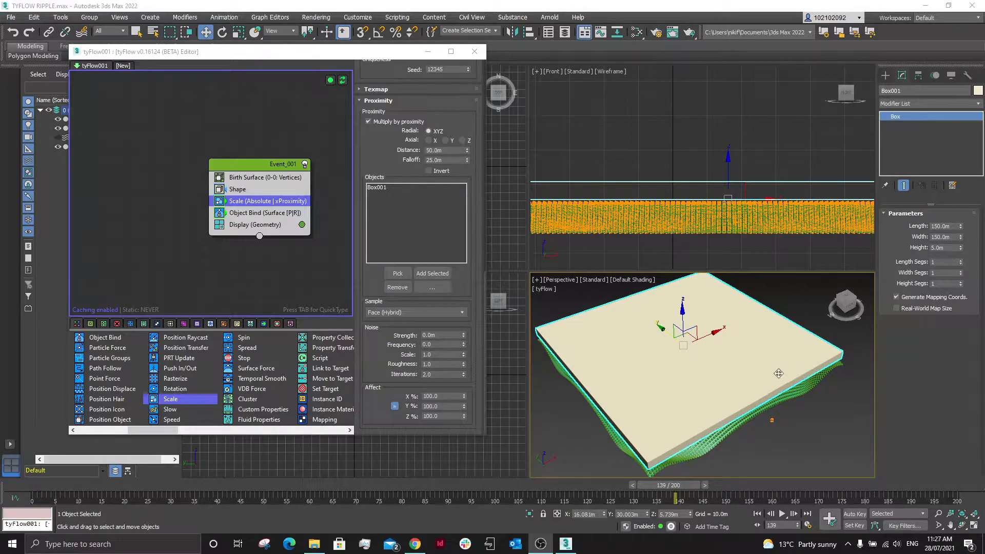
# Hide the box and inspect the cubes' scaling up close with the timeline at frame 146.
pyautogui.rightClick(761, 366)
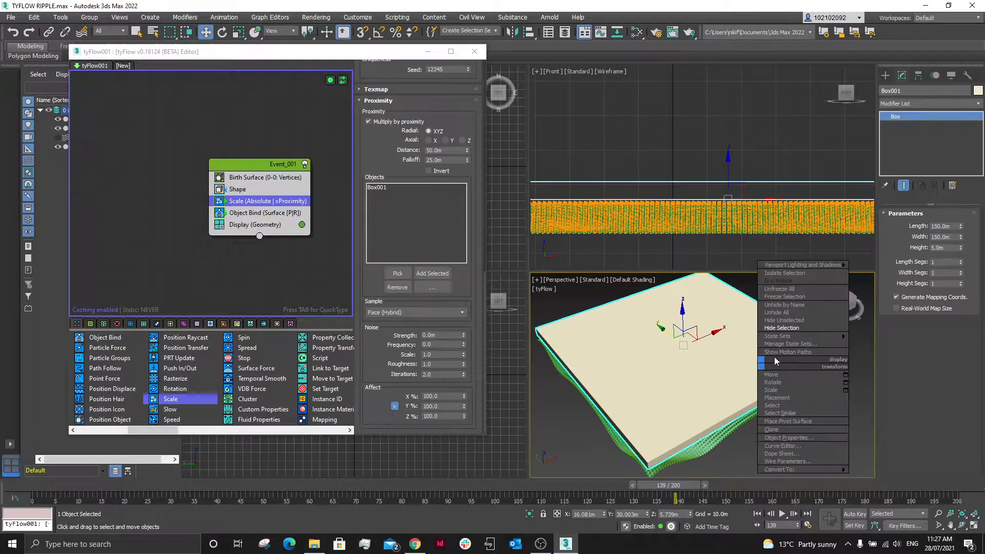
pyautogui.click(801, 332)
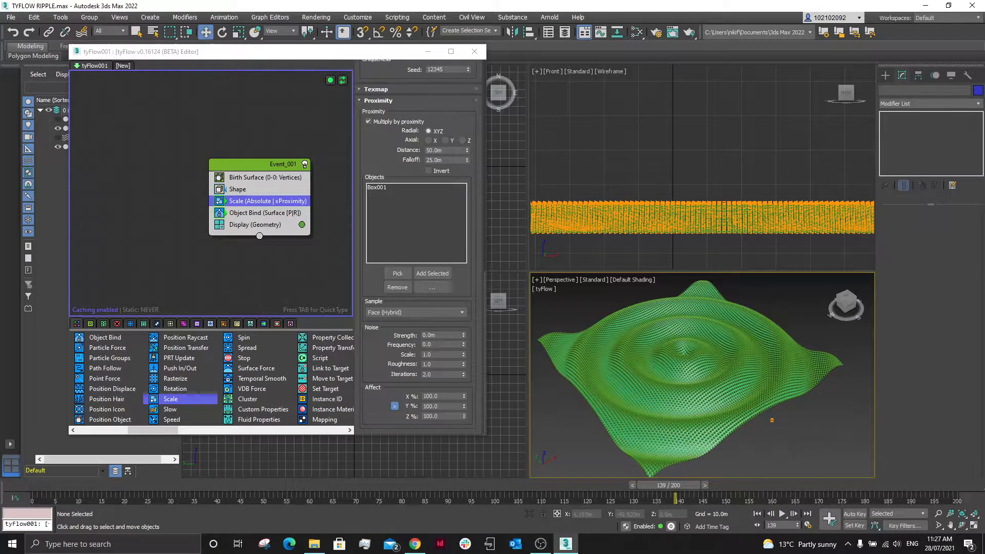
pyautogui.scroll(5, 690, 421)
pyautogui.scroll(-2, 732, 324)
pyautogui.scroll(5, 732, 323)
pyautogui.moveTo(660, 486); pyautogui.dragTo(696, 472)
pyautogui.press('w')
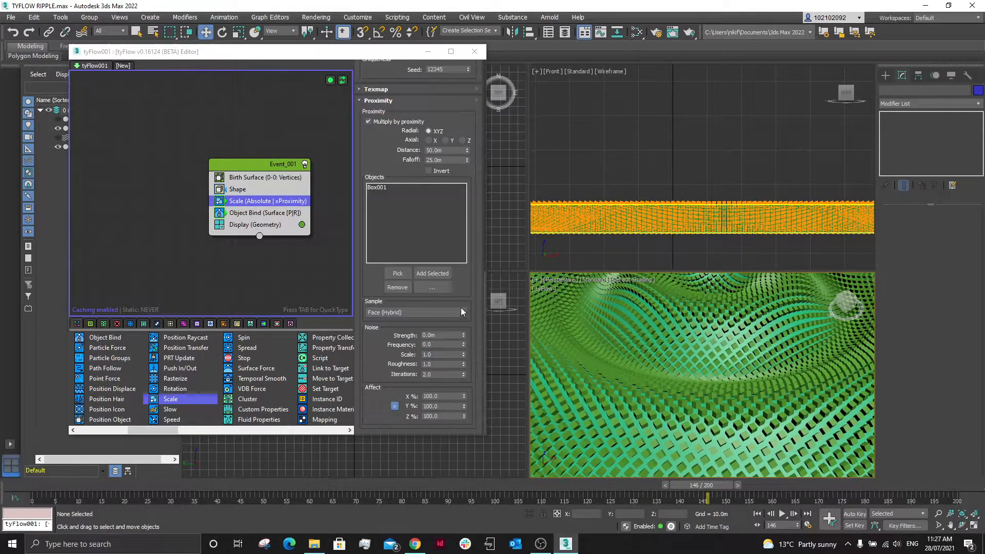
# Set the Scale operator's proximity distance to 2 m and scrub the timeline to frame 118.
pyautogui.doubleClick(452, 149)
pyautogui.write('2')
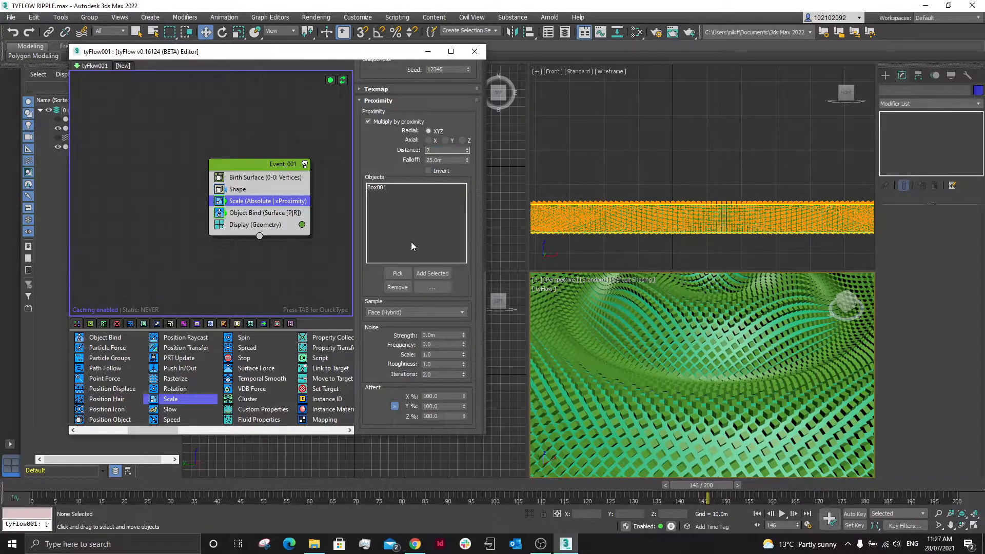
pyautogui.press('Return')
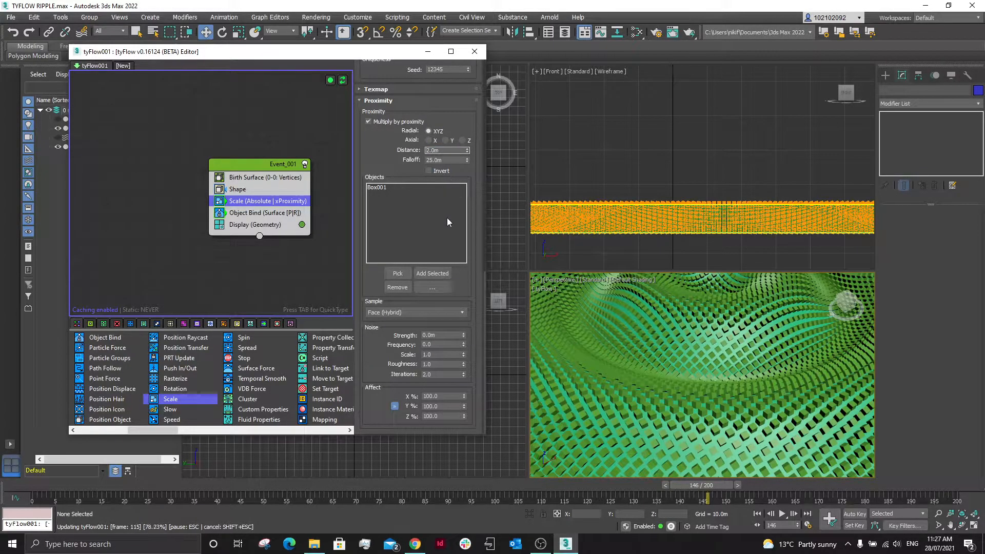
pyautogui.moveTo(697, 490); pyautogui.dragTo(585, 487)
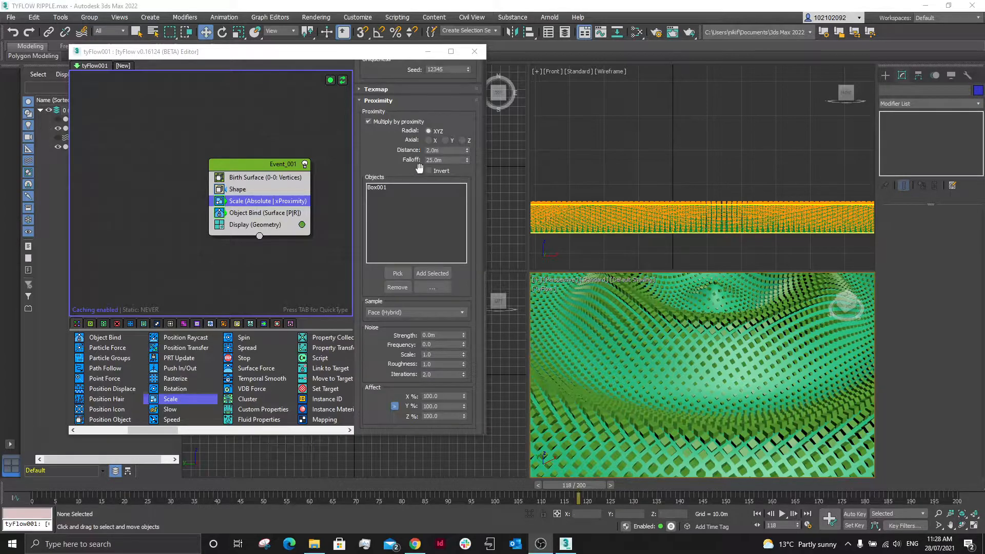
# Set the Scale operator's proximity falloff to 15 m and scrub the timeline to frame 116.
pyautogui.moveTo(461, 159); pyautogui.dragTo(420, 159)
pyautogui.write('1')
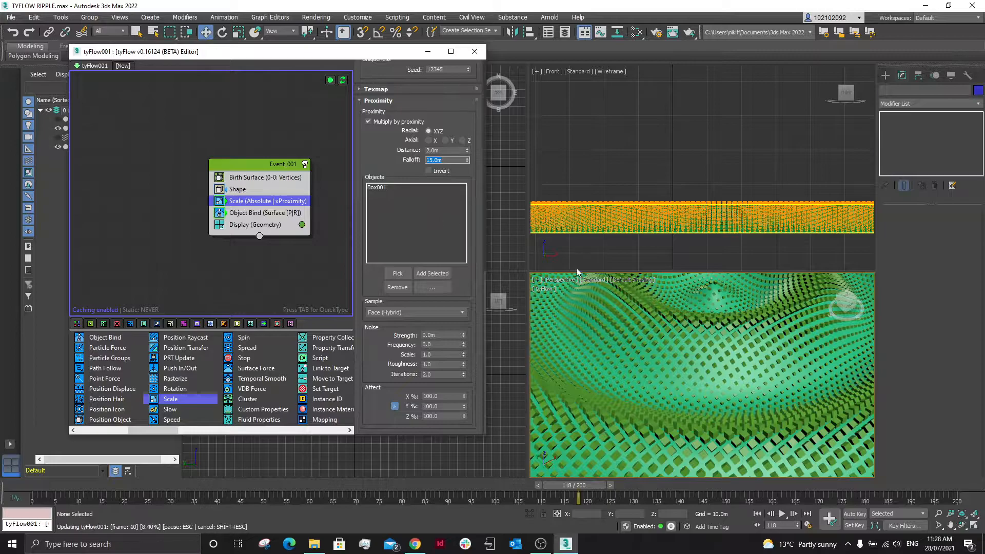
pyautogui.press('Return')
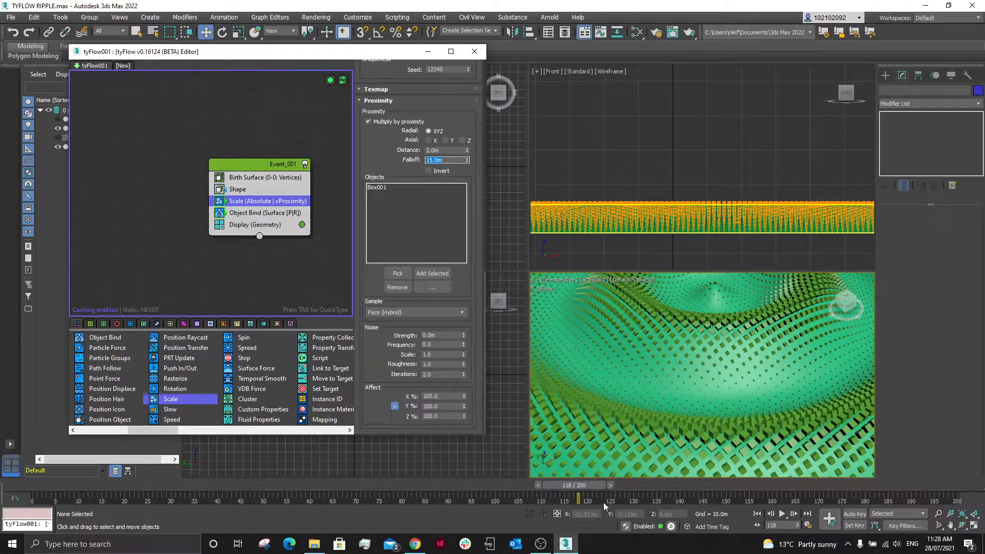
pyautogui.moveTo(590, 489); pyautogui.dragTo(581, 512)
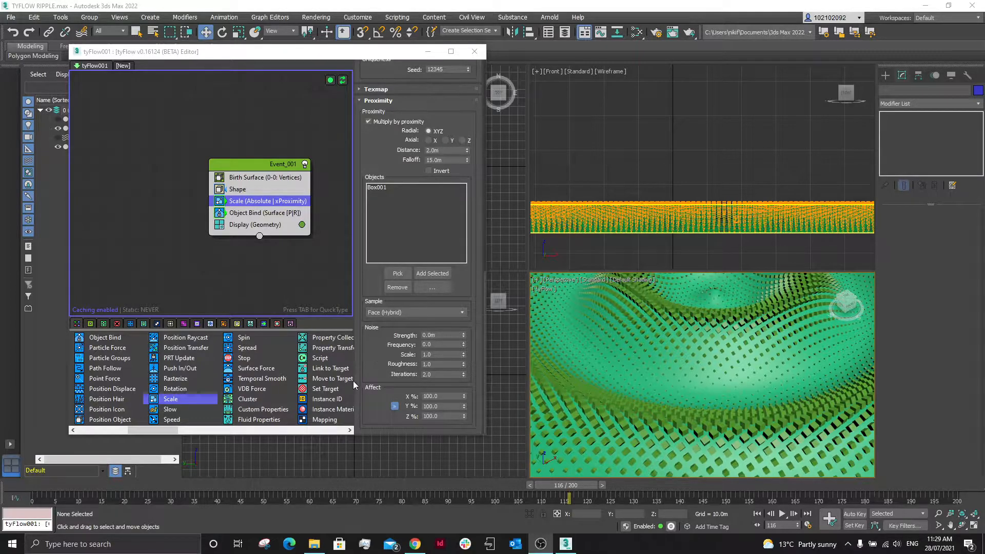
pyautogui.scroll(-5, 274, 356)
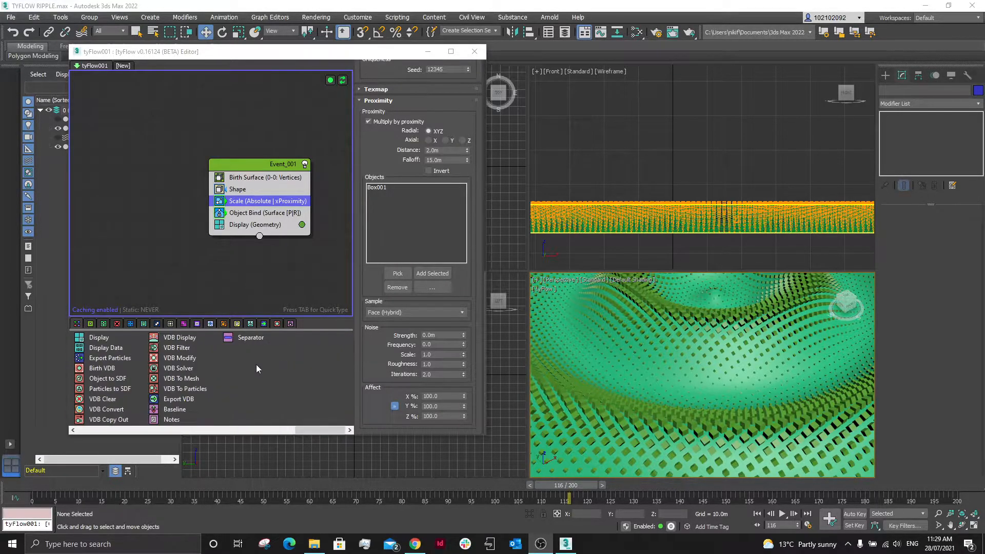
pyautogui.scroll(3, 260, 371)
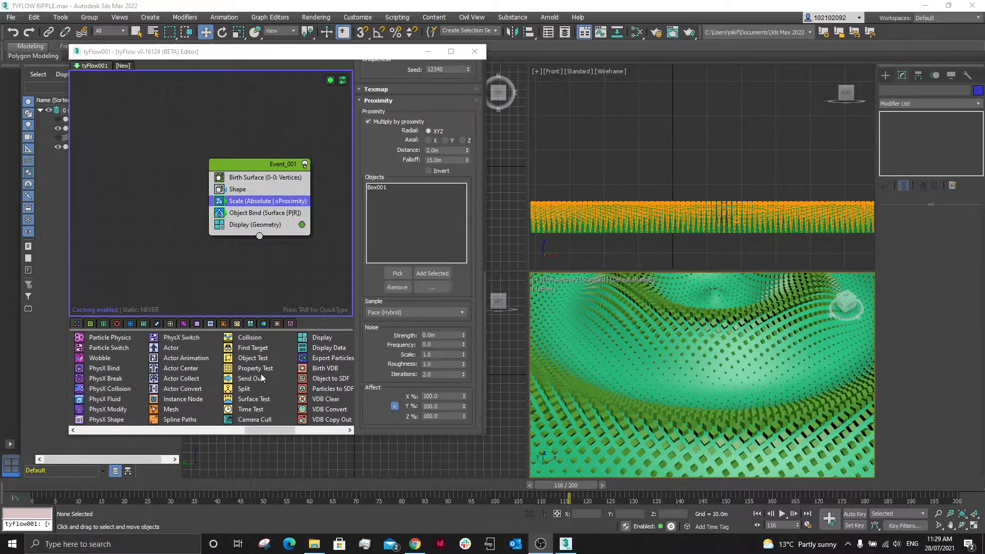
pyautogui.scroll(3, 247, 378)
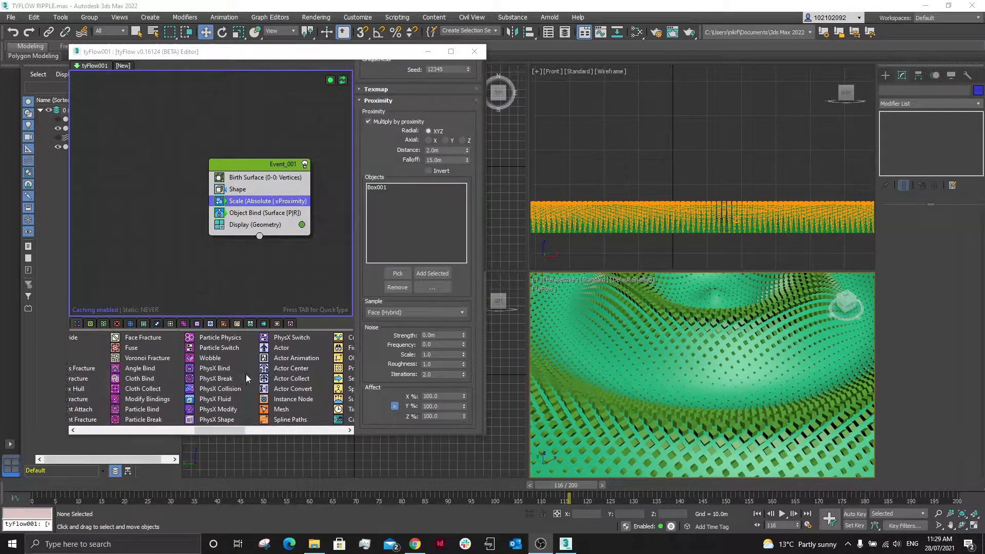
pyautogui.scroll(3, 248, 377)
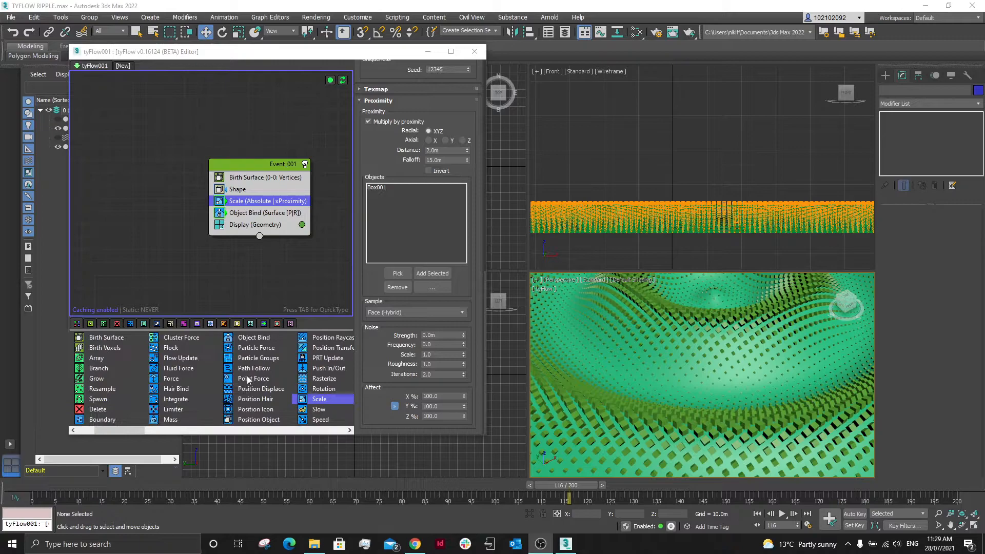
# Insert a Custom Properties operator directly below Birth Surface in Event_001 and set its timing to Continuous.
pyautogui.scroll(1, 247, 379)
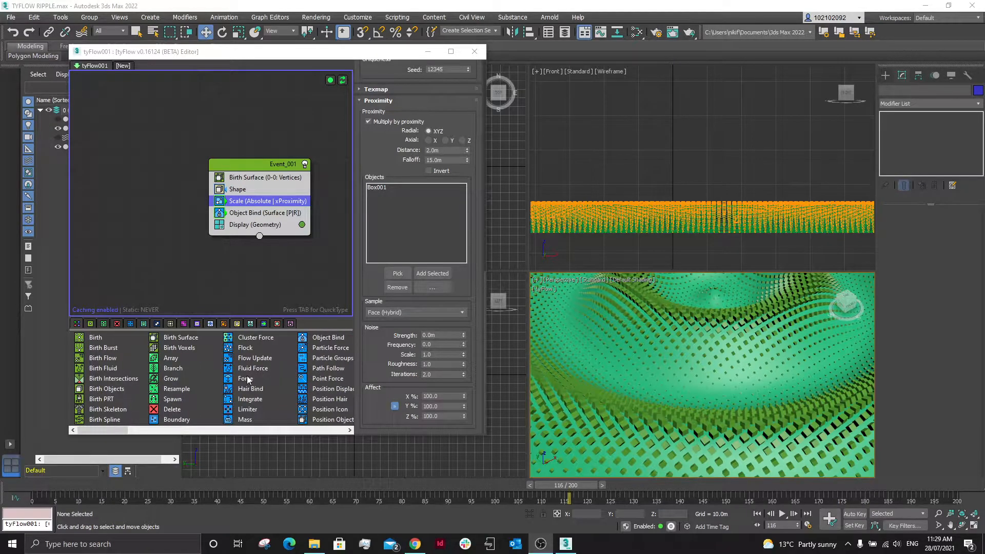
pyautogui.scroll(-3, 214, 369)
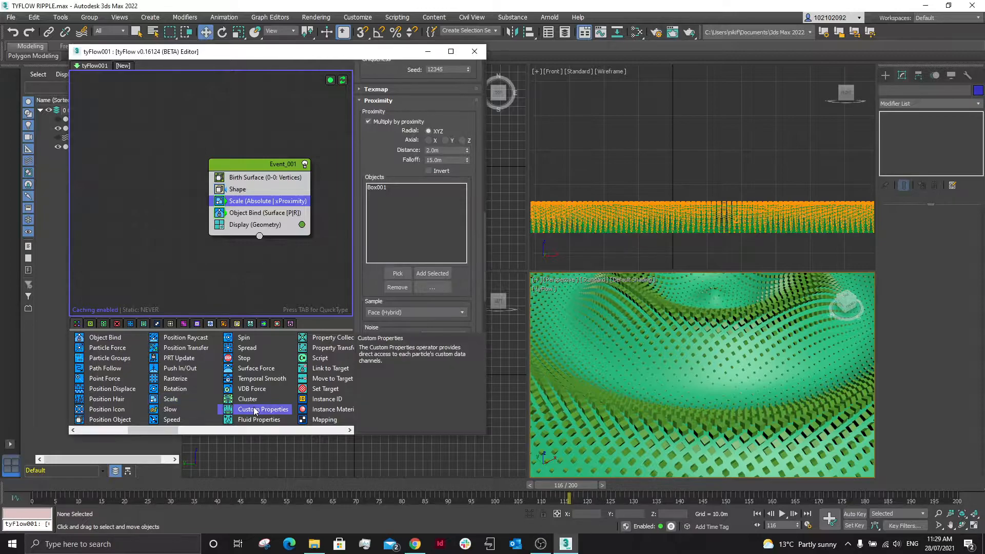
pyautogui.moveTo(257, 406); pyautogui.dragTo(278, 327)
pyautogui.moveTo(272, 178); pyautogui.dragTo(273, 178)
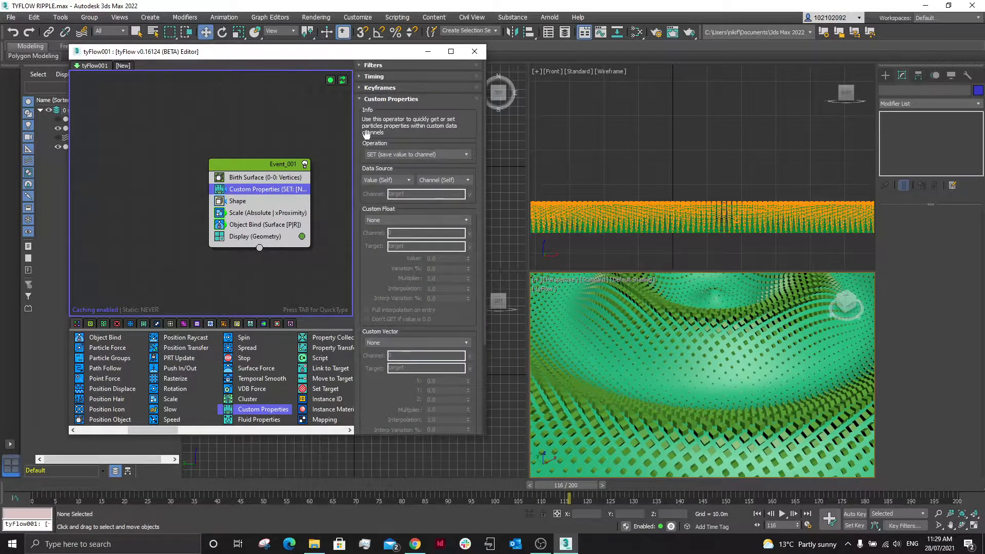
pyautogui.click(414, 78)
pyautogui.click(401, 88)
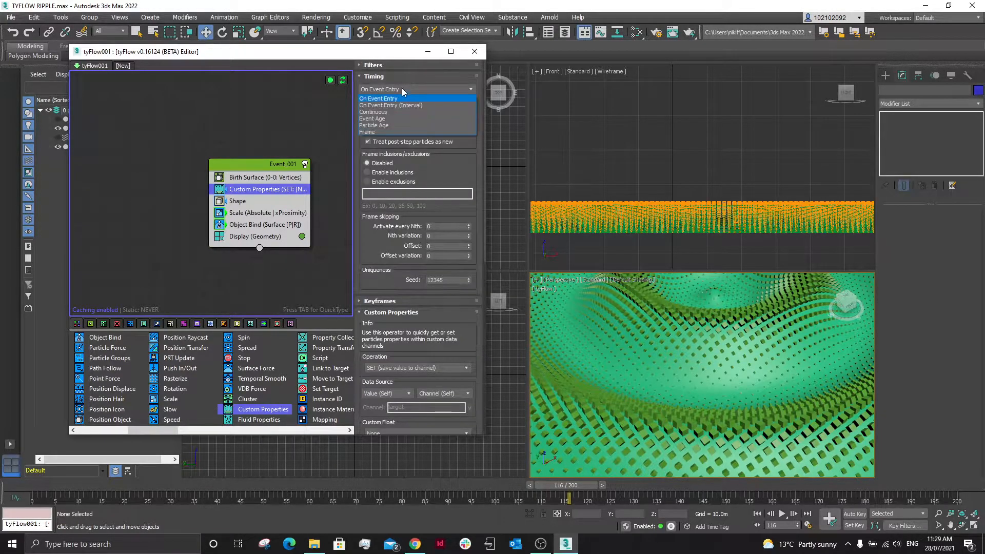
pyautogui.click(395, 112)
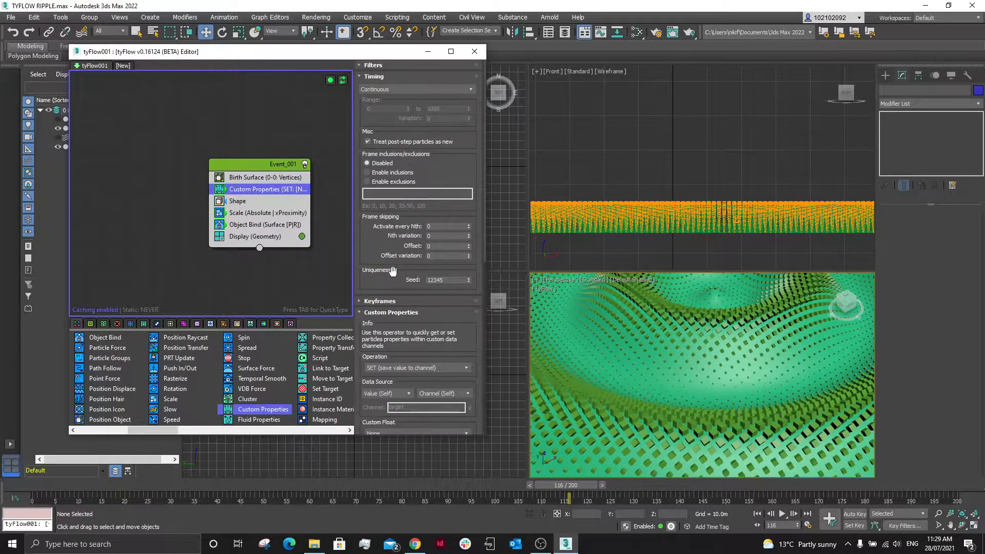
# Make the Custom Properties operator save Scale Magnitude as a custom float to a channel named SCALE.
pyautogui.scroll(-1, 389, 302)
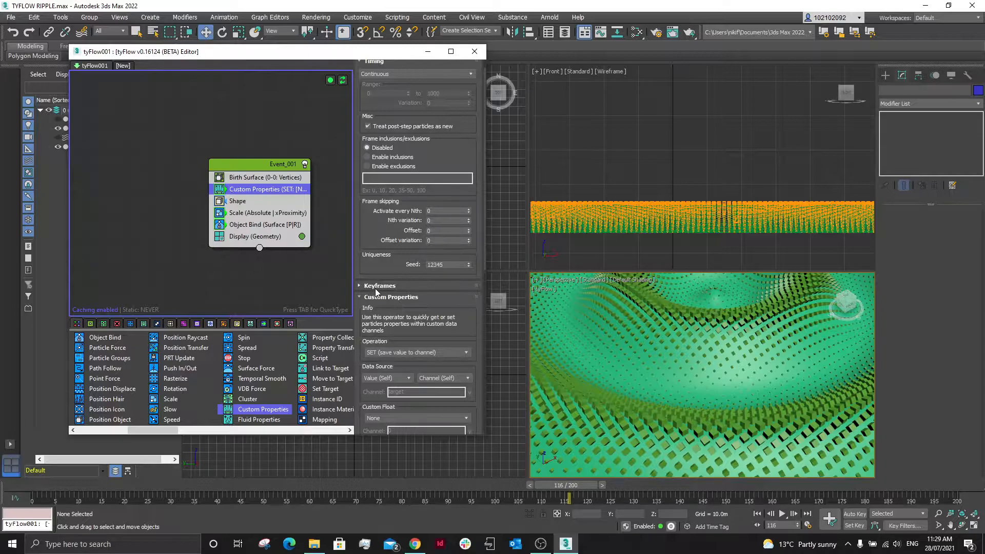
pyautogui.click(375, 289)
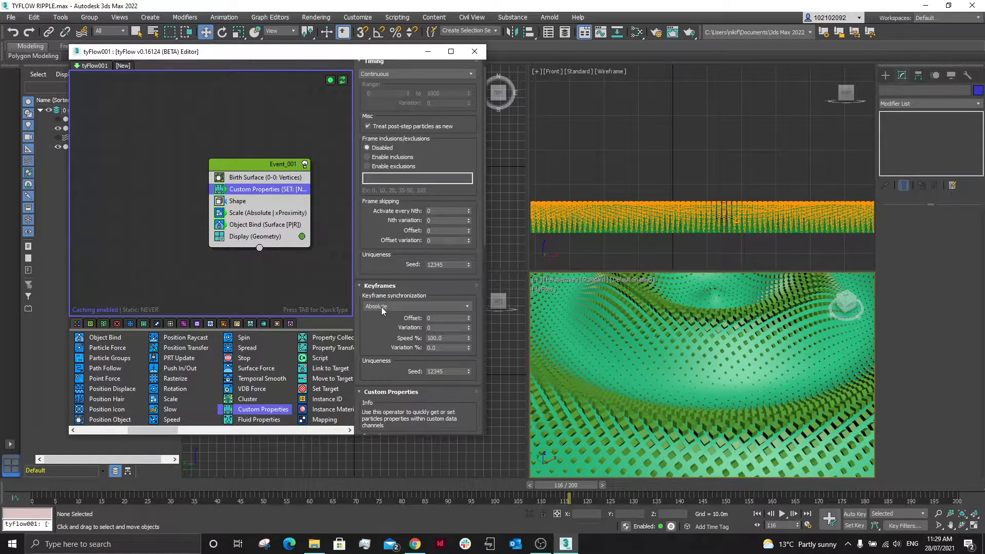
pyautogui.click(383, 307)
pyautogui.click(382, 315)
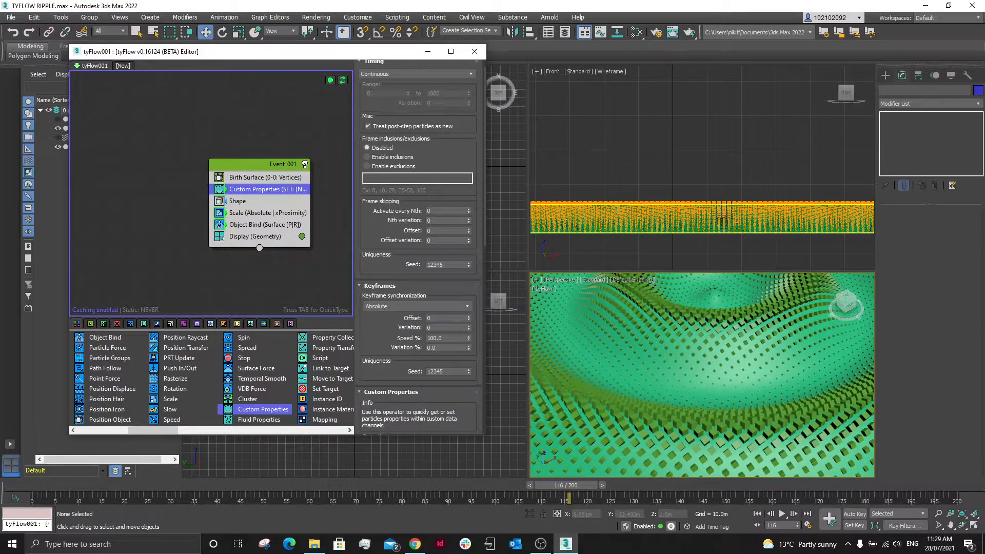
pyautogui.scroll(-3, 390, 269)
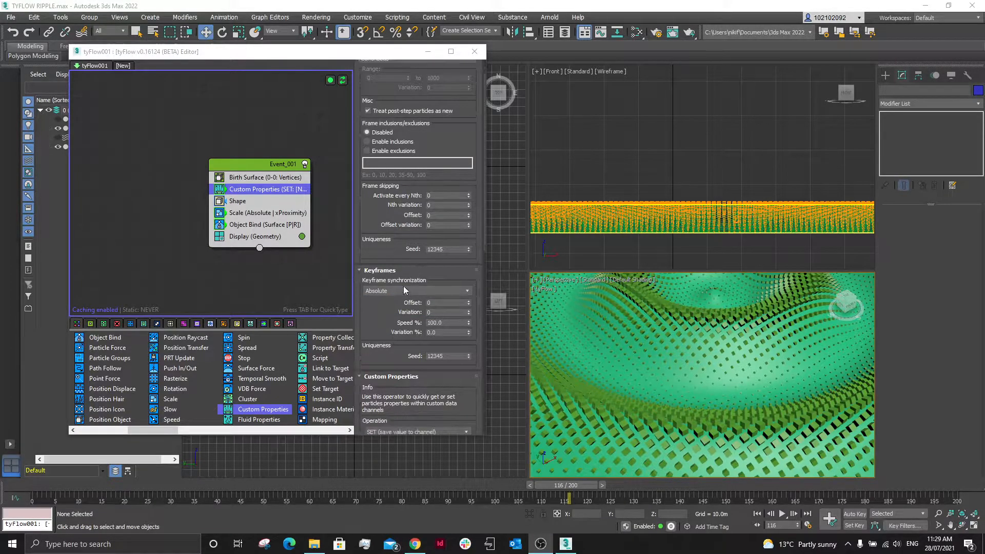
pyautogui.scroll(-6, 386, 272)
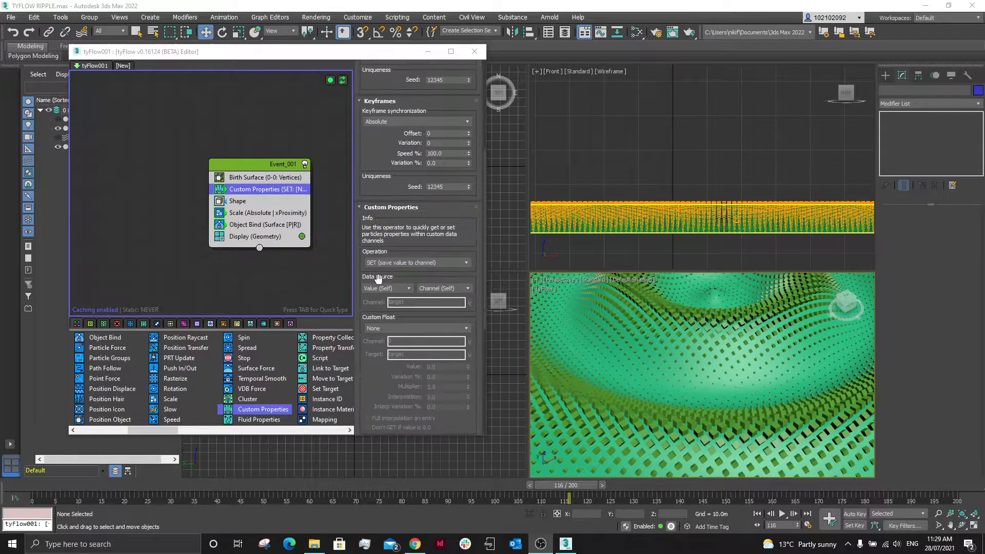
pyautogui.click(379, 329)
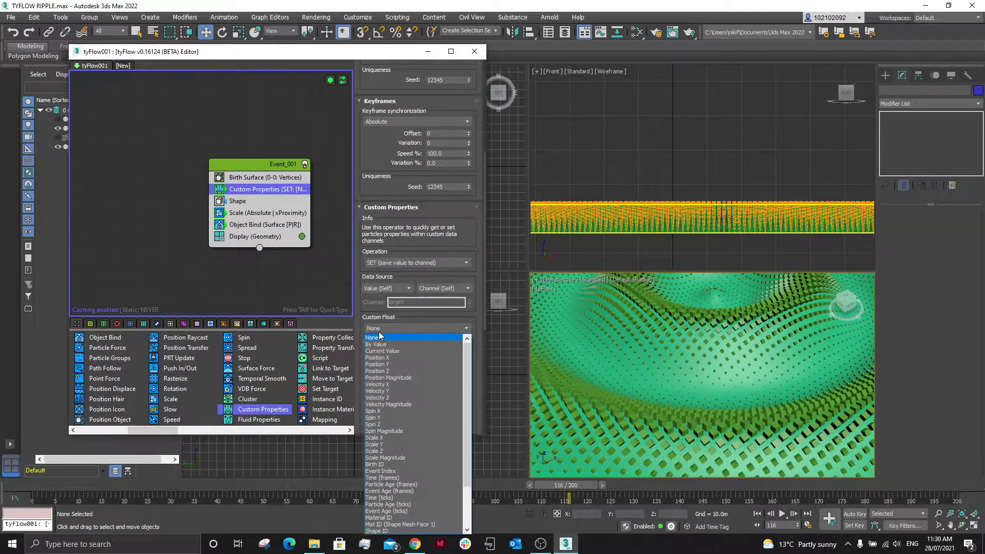
pyautogui.click(374, 458)
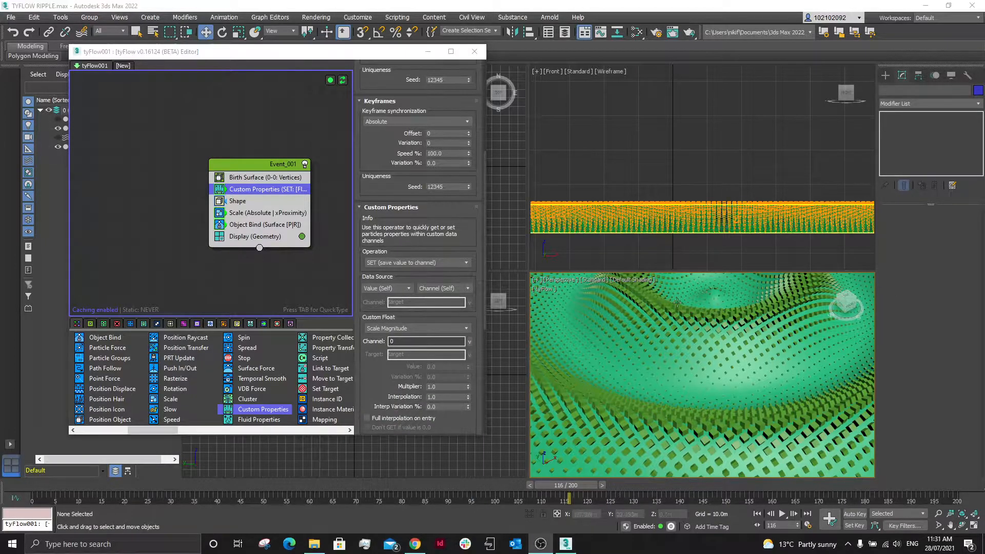
pyautogui.moveTo(409, 343); pyautogui.dragTo(369, 341)
pyautogui.write('SCALE')
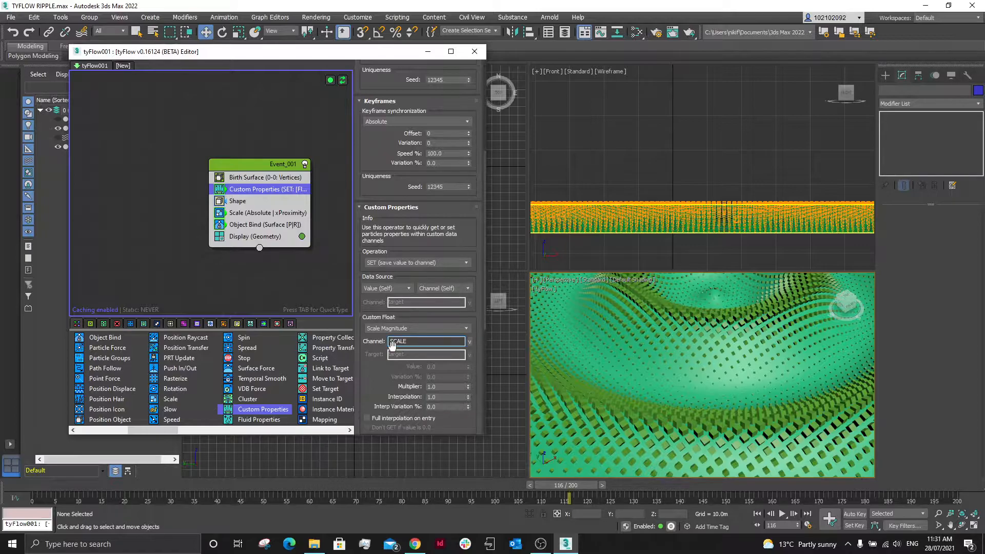
pyautogui.press('Return')
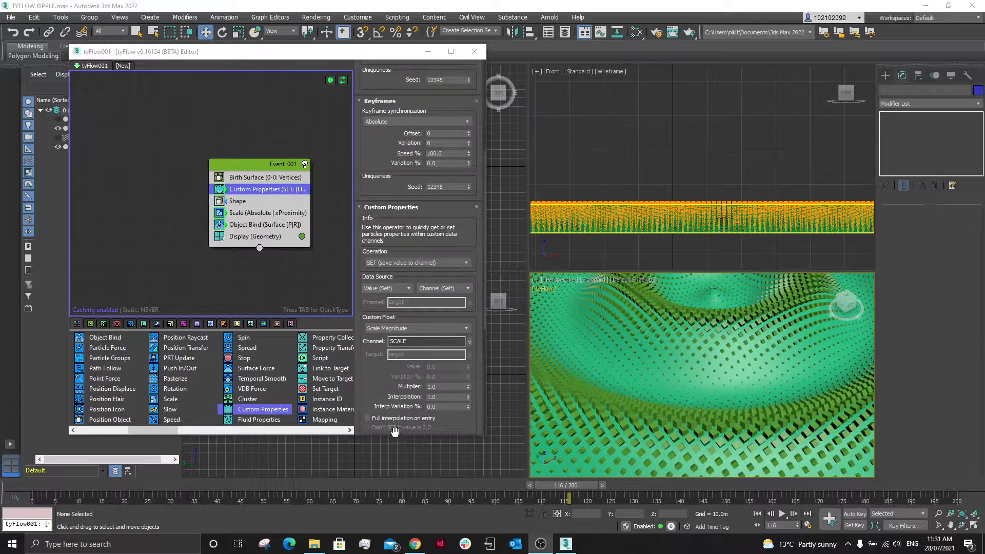
# Add a Mapping operator between Object Bind and Display in the event and set its timing to Continuous.
pyautogui.moveTo(318, 420); pyautogui.dragTo(258, 190)
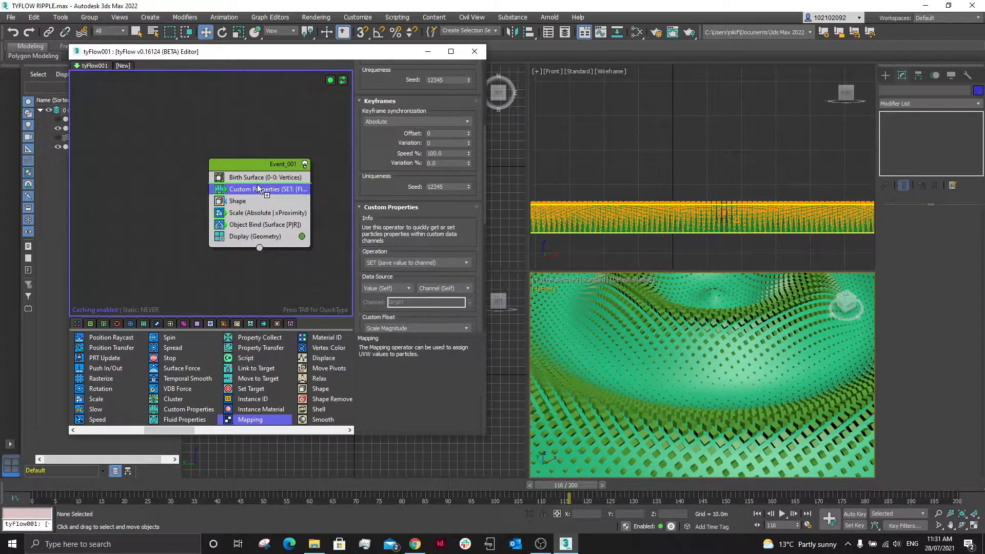
pyautogui.moveTo(259, 188); pyautogui.dragTo(261, 235)
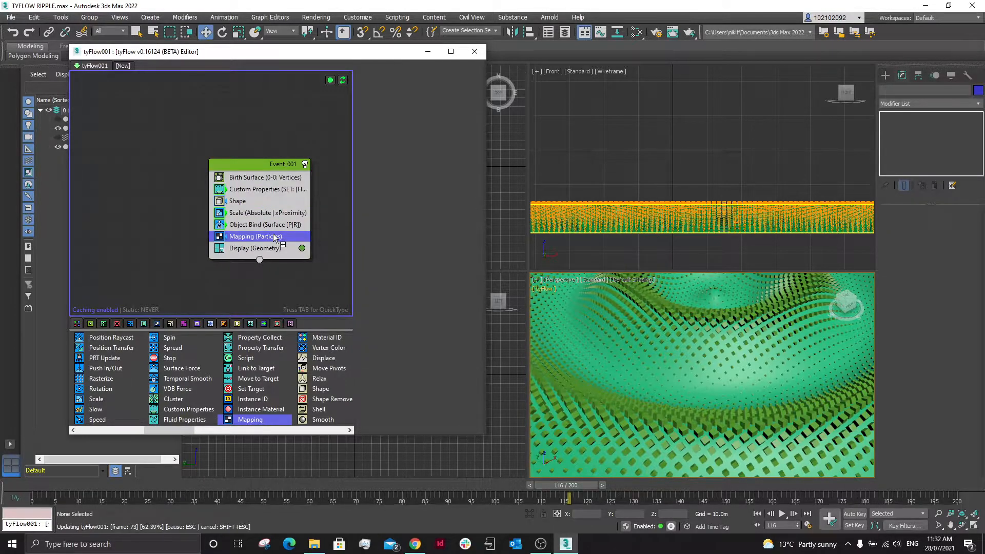
pyautogui.click(398, 76)
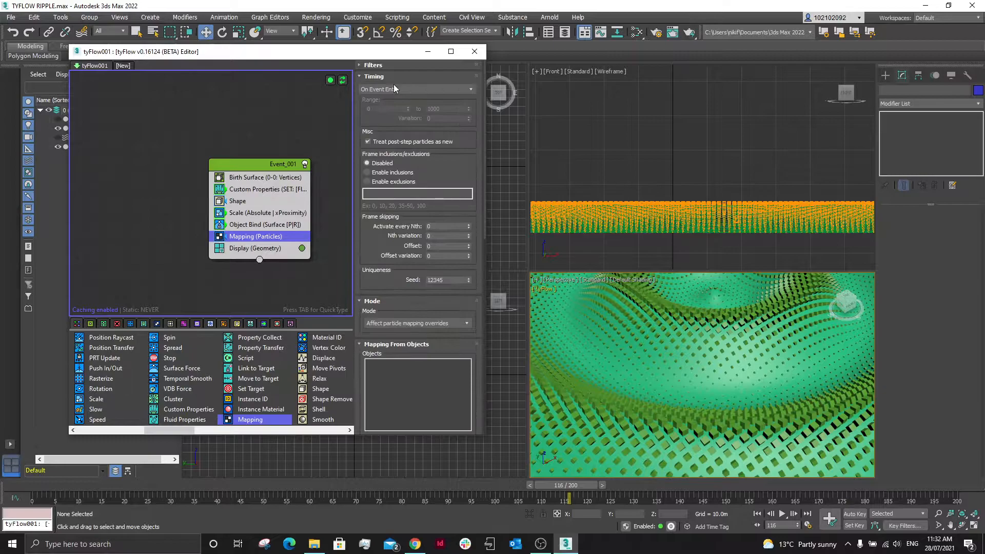
pyautogui.click(397, 89)
pyautogui.click(395, 111)
# Switch the Mapping operator's custom data source to Mapping from custom float.
pyautogui.scroll(-3, 390, 281)
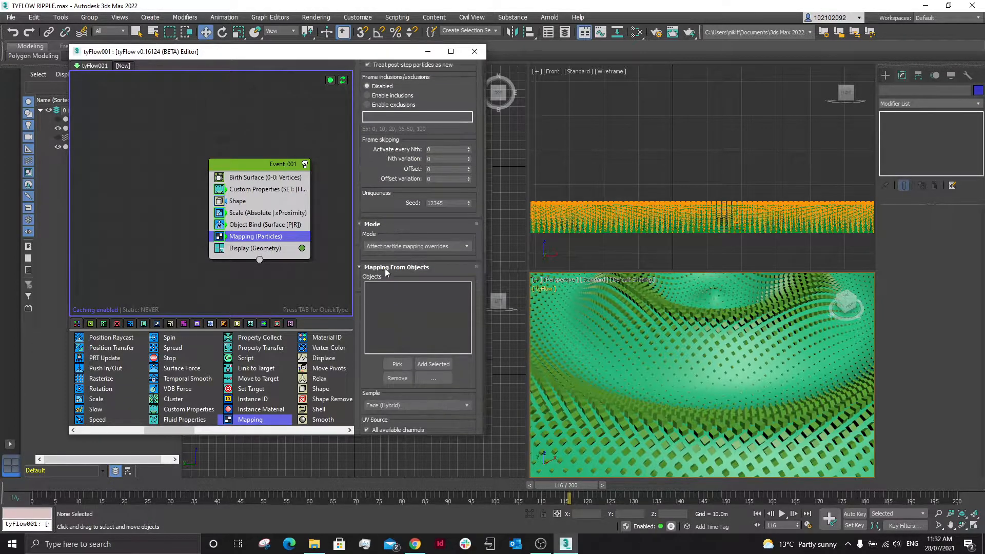
pyautogui.click(382, 391)
pyautogui.click(381, 391)
pyautogui.scroll(-1, 407, 261)
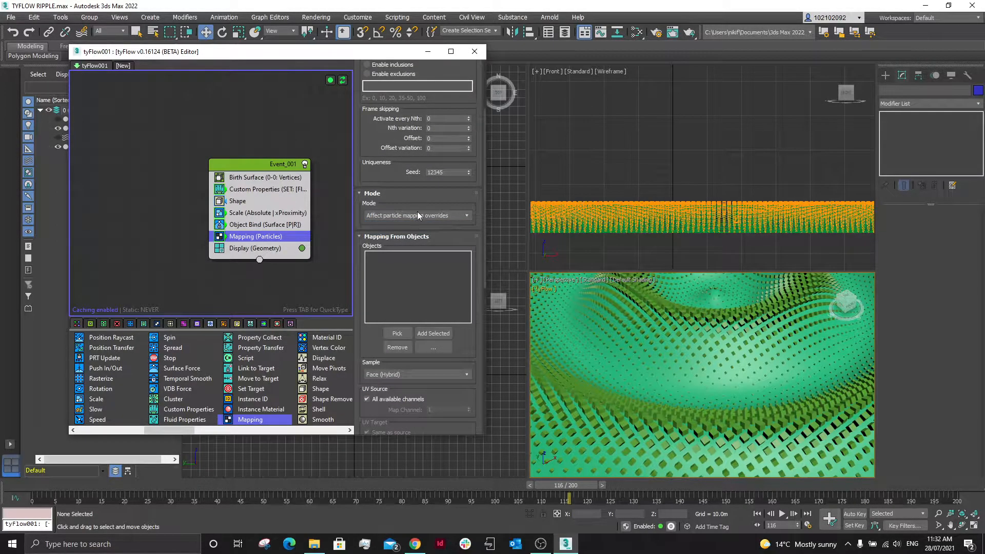
pyautogui.scroll(1, 410, 220)
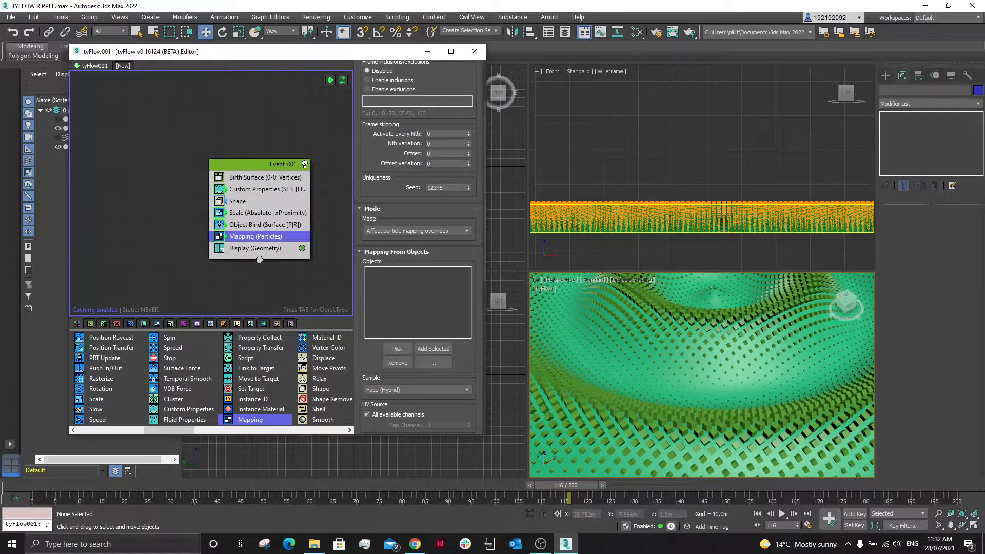
pyautogui.scroll(-4, 397, 245)
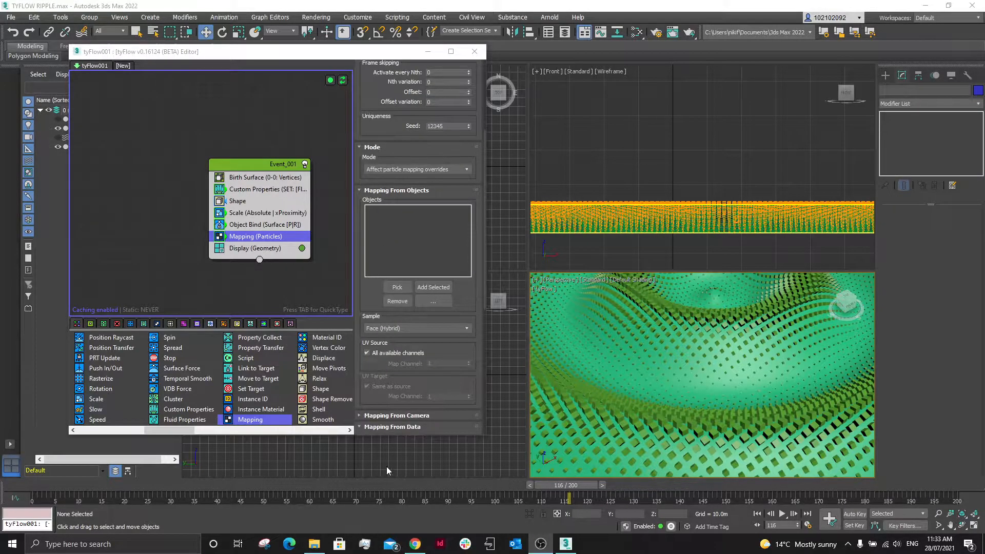
pyautogui.scroll(-3, 370, 359)
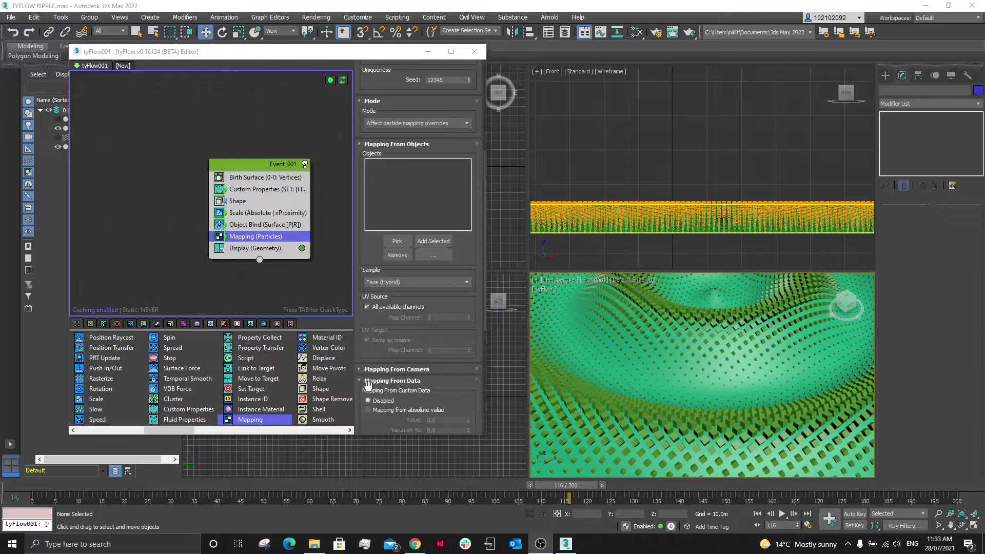
pyautogui.click(368, 381)
pyautogui.scroll(-7, 383, 339)
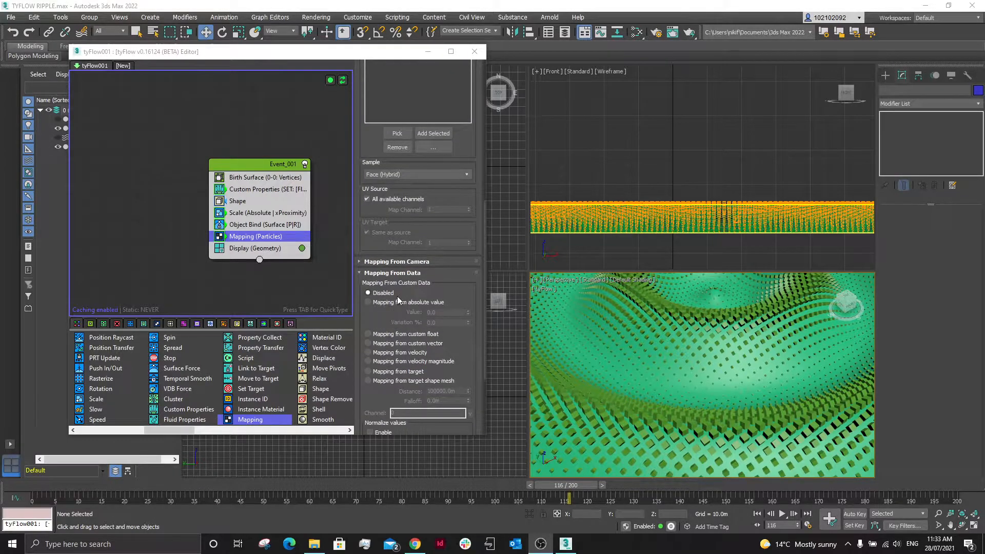
pyautogui.click(371, 337)
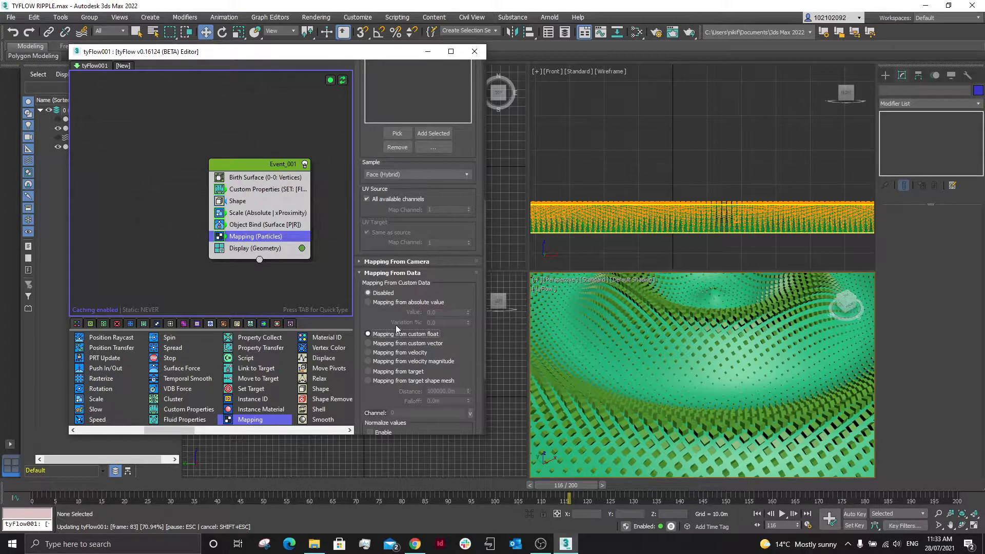
# Choose SCALE as the Mapping operator's custom float channel.
pyautogui.scroll(-4, 397, 330)
pyautogui.click(460, 351)
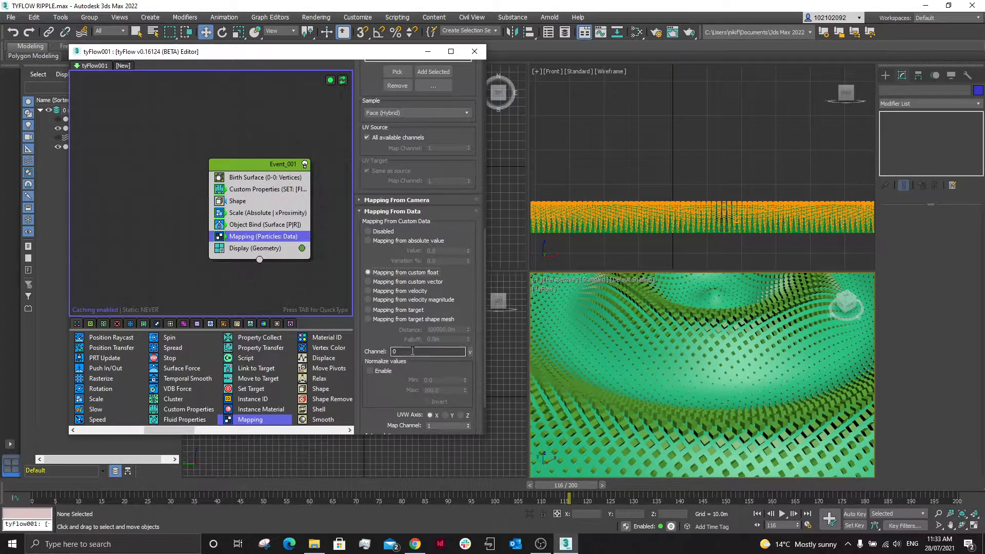
pyautogui.click(470, 354)
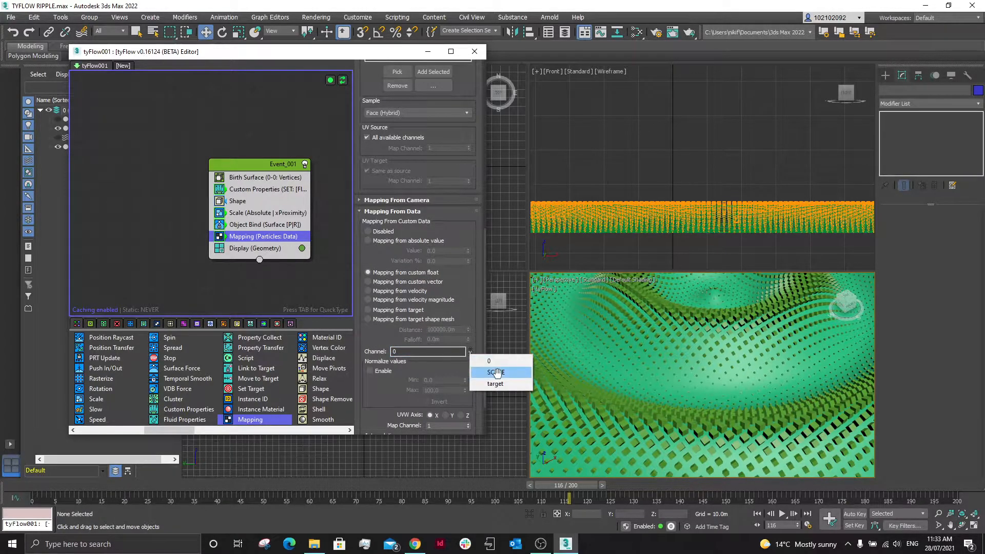
pyautogui.click(496, 372)
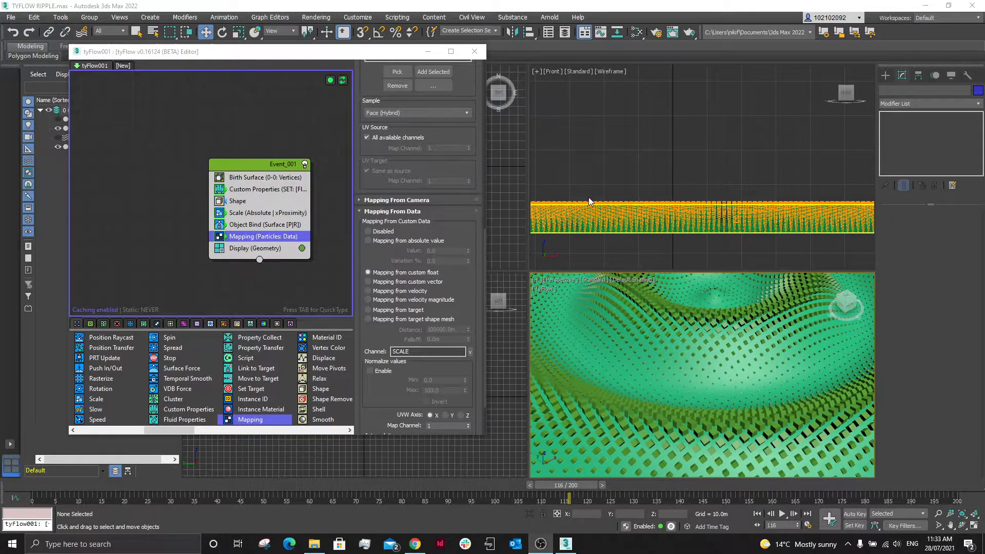
# Open the Slate Material Editor, delete the existing PBR material node from the view, and enlarge the editor window.
pyautogui.click(635, 33)
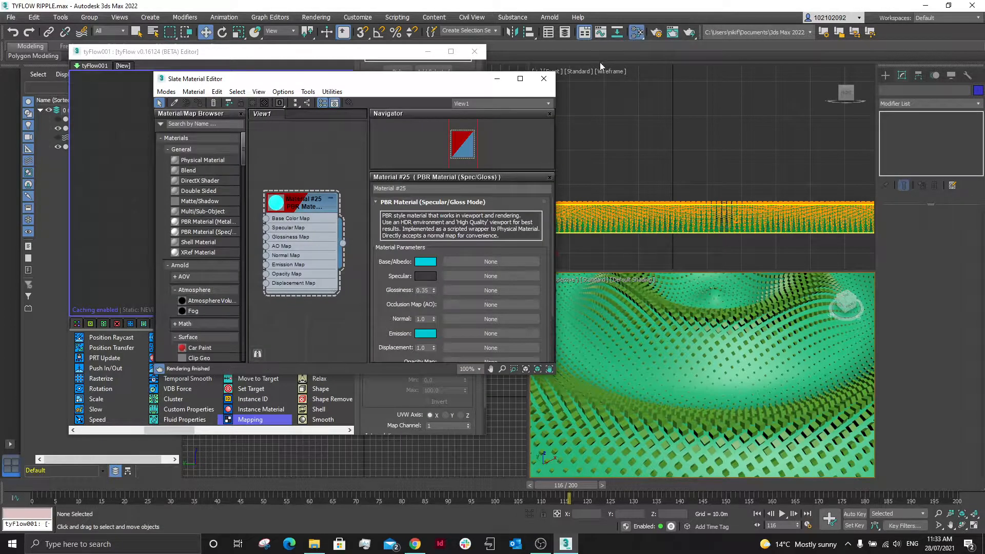
pyautogui.moveTo(451, 83); pyautogui.dragTo(423, 105)
pyautogui.click(279, 229)
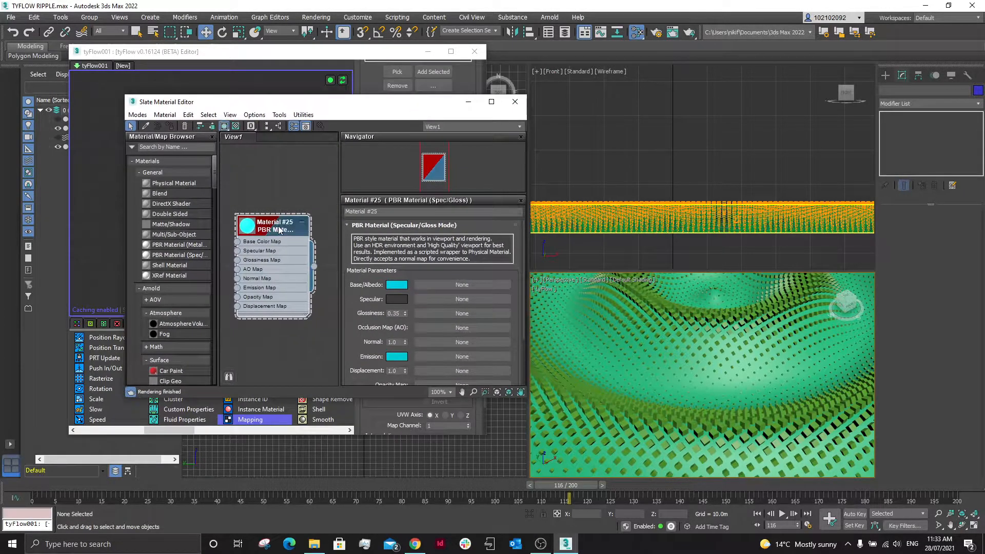
pyautogui.press('Delete')
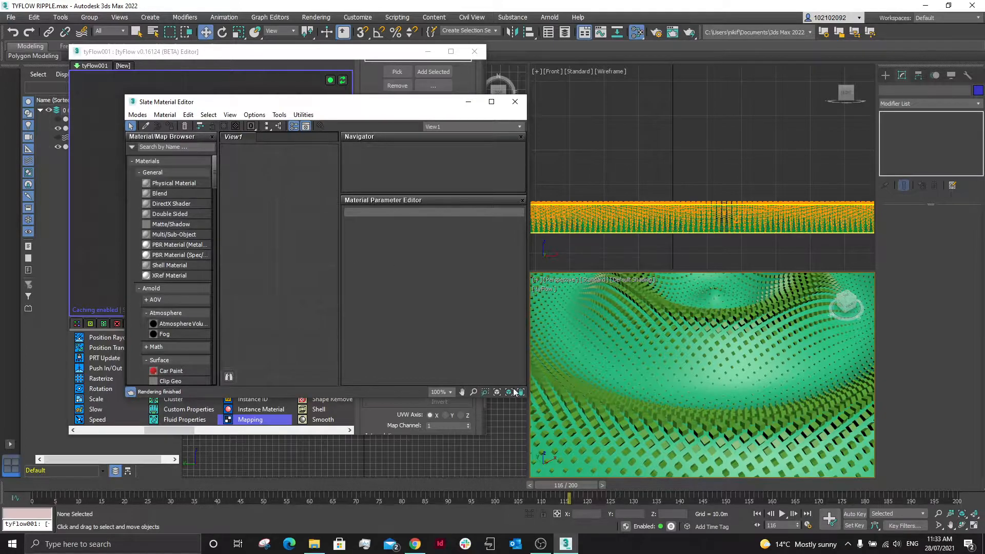
pyautogui.moveTo(519, 399); pyautogui.dragTo(519, 464)
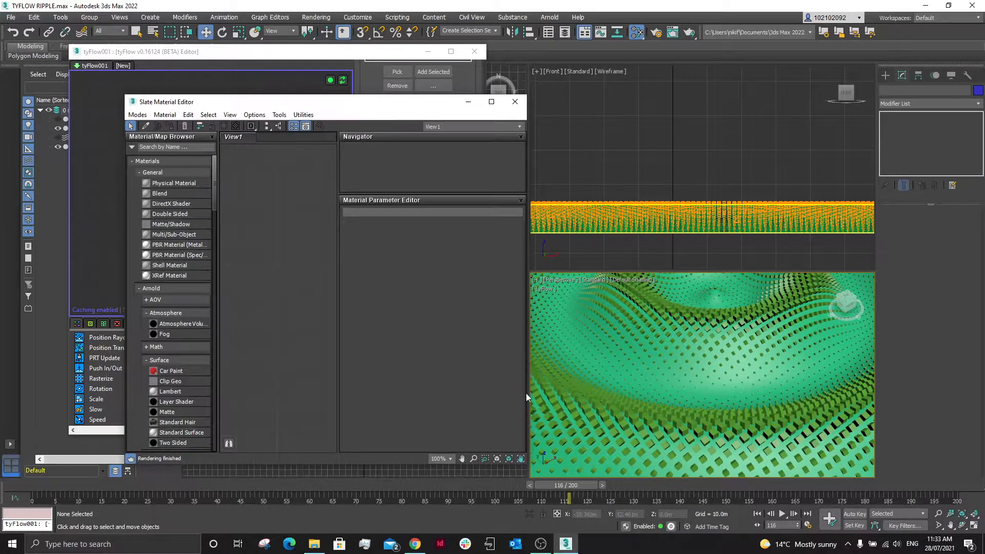
pyautogui.moveTo(531, 396); pyautogui.dragTo(644, 396)
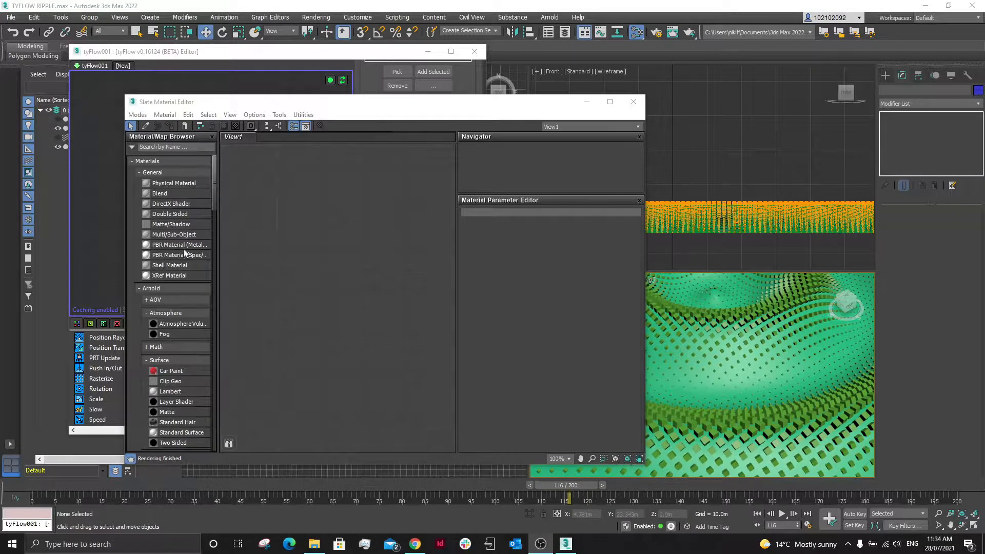
# Add an OSL Curve (color gradient) map to the empty material view.
pyautogui.scroll(-5, 161, 230)
pyautogui.scroll(-5, 161, 244)
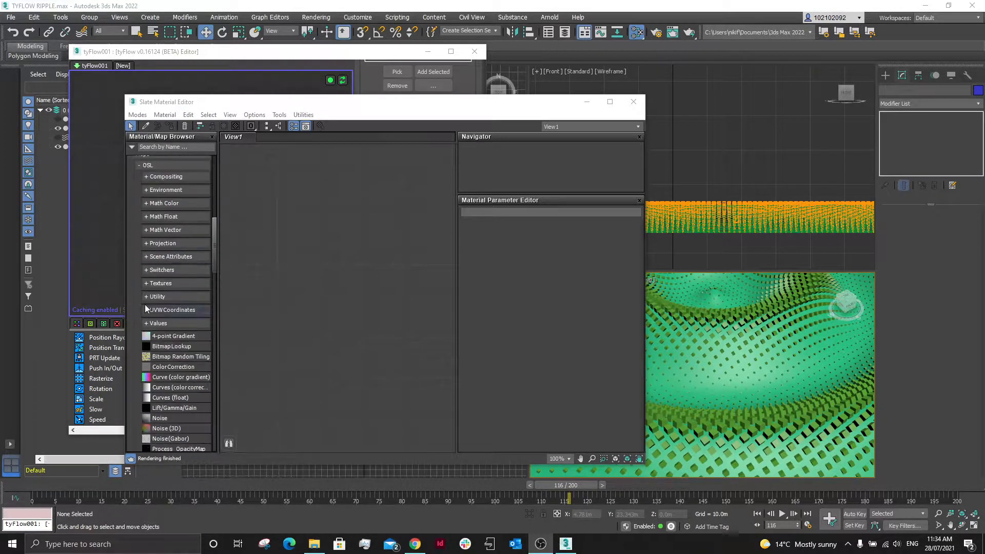
pyautogui.click(167, 378)
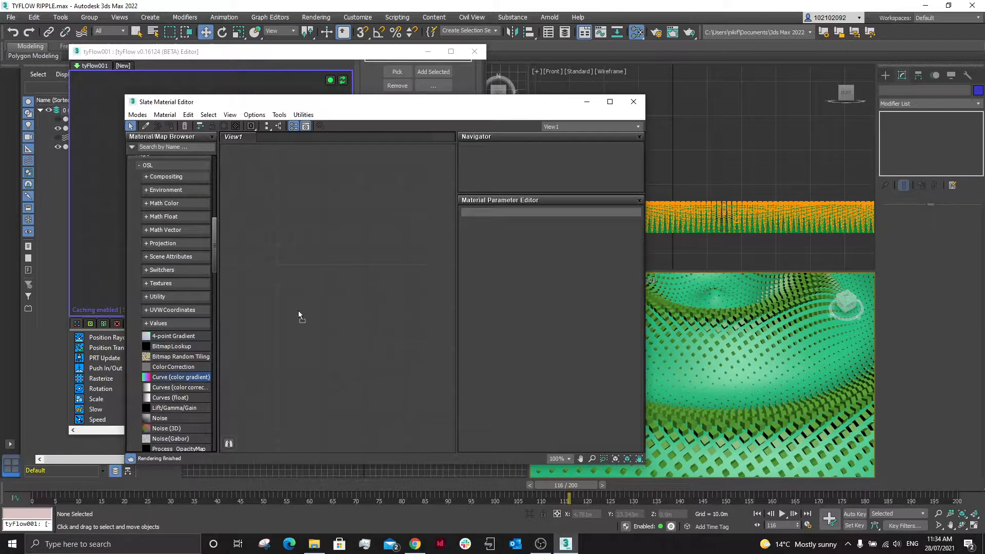
pyautogui.moveTo(299, 313); pyautogui.dragTo(303, 318)
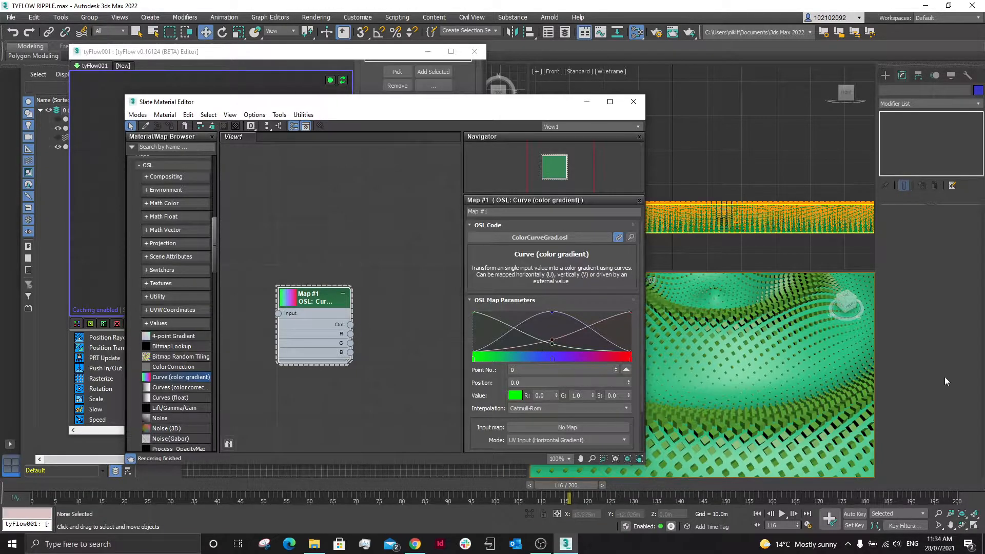
# Delete the Curve (color gradient) map, search the map browser for GRAD, and add a Gradient Ramp map to the material view.
pyautogui.press('Delete')
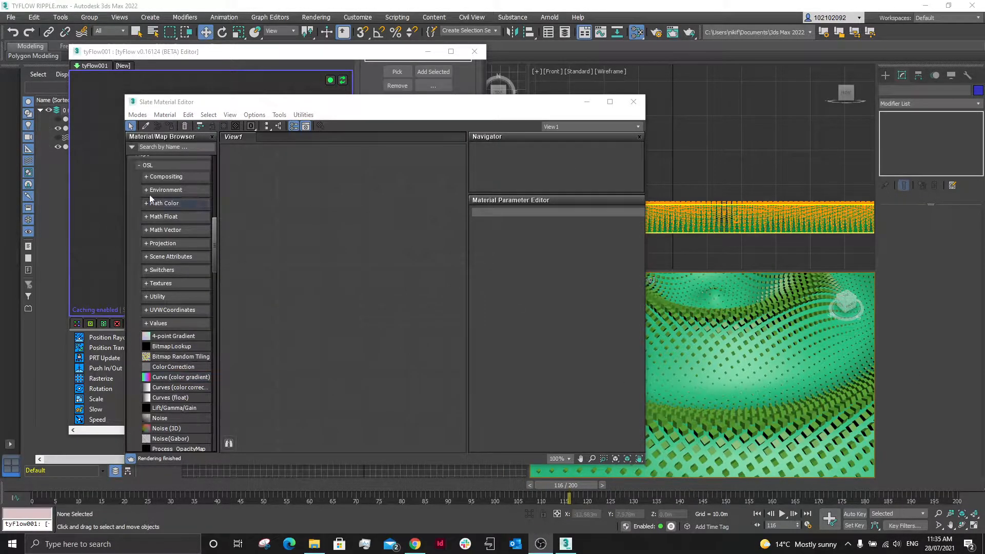
pyautogui.click(193, 149)
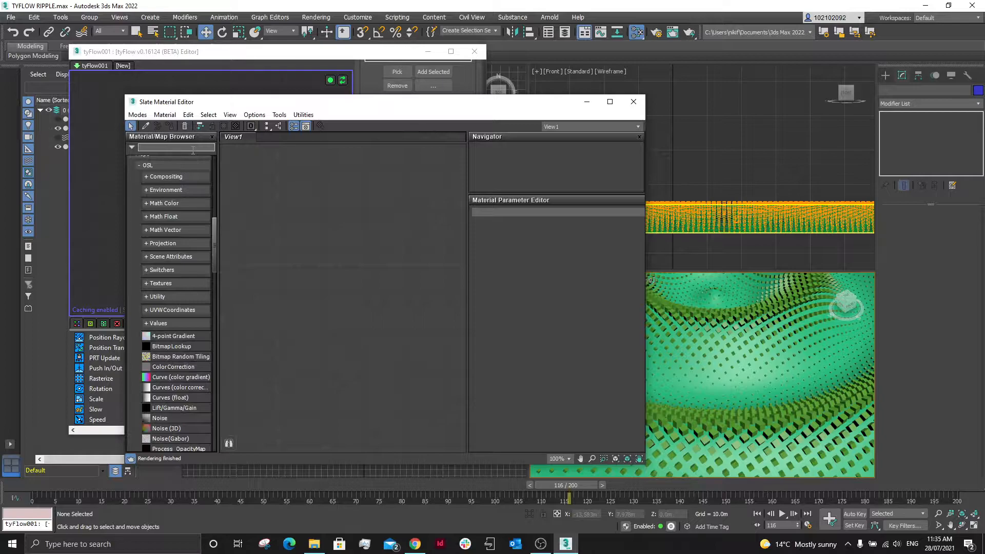
pyautogui.write('GRAD')
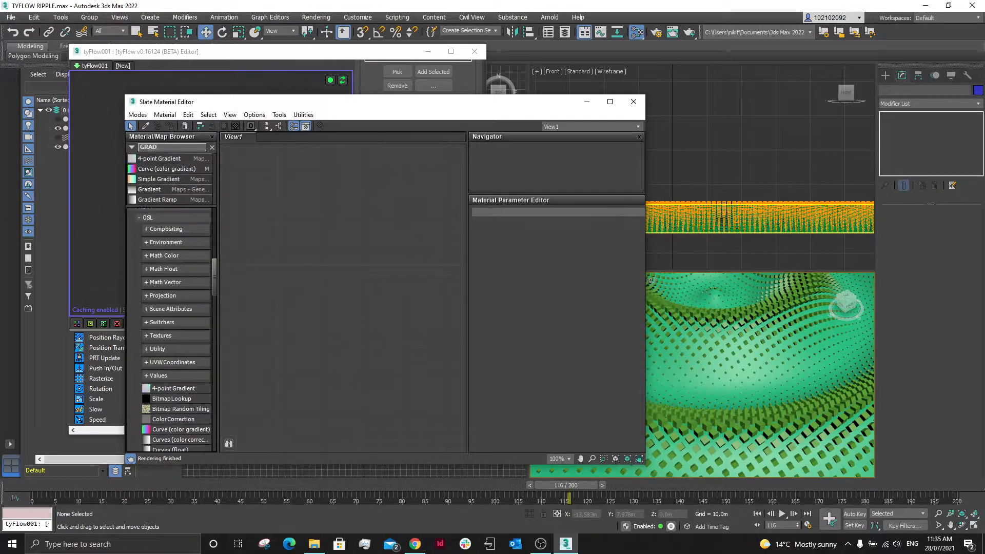
pyautogui.click(176, 203)
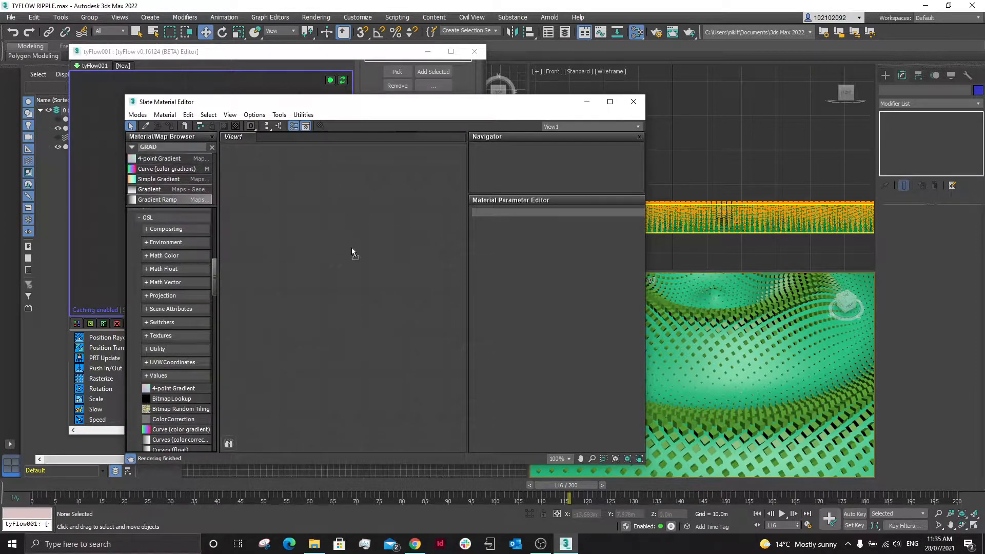
pyautogui.moveTo(351, 250); pyautogui.dragTo(340, 307)
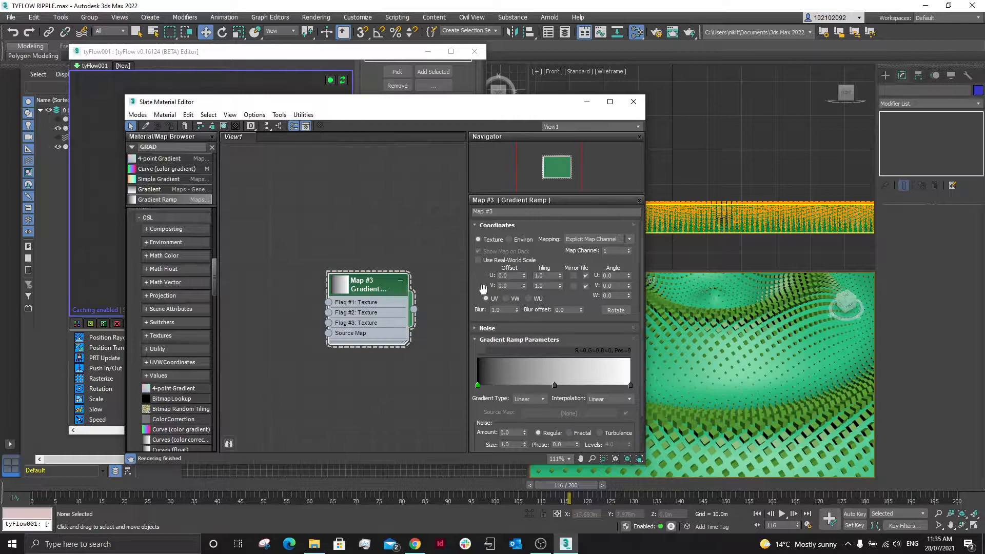
# Set the Gradient Ramp's first flag to dark blue with red 0, green 0 and blue 88, and select the middle flag.
pyautogui.scroll(-1, 481, 320)
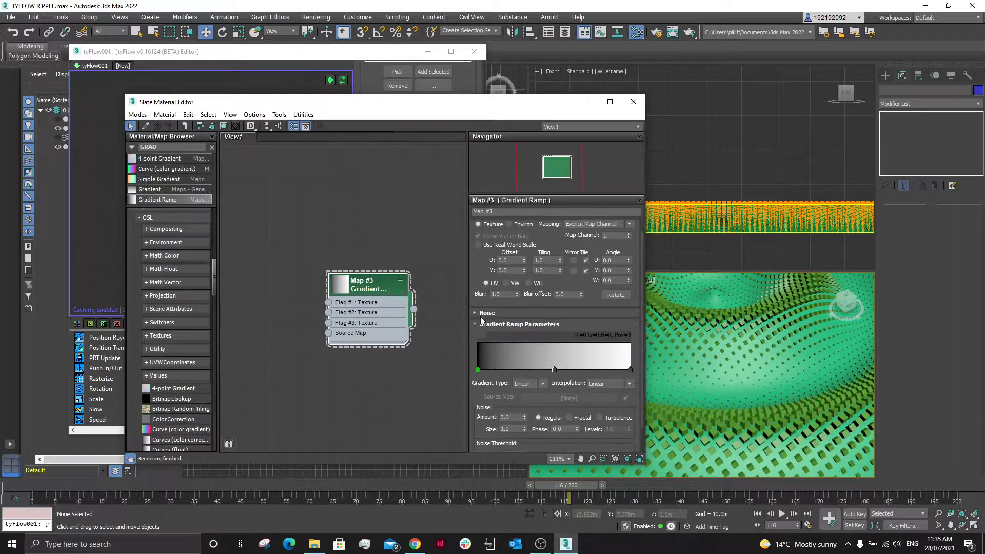
pyautogui.rightClick(479, 370)
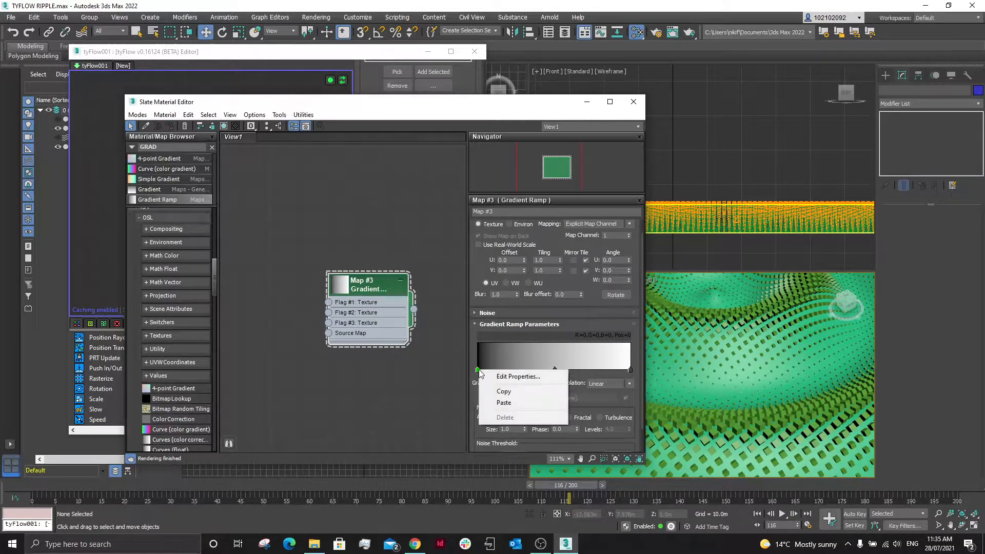
pyautogui.click(484, 376)
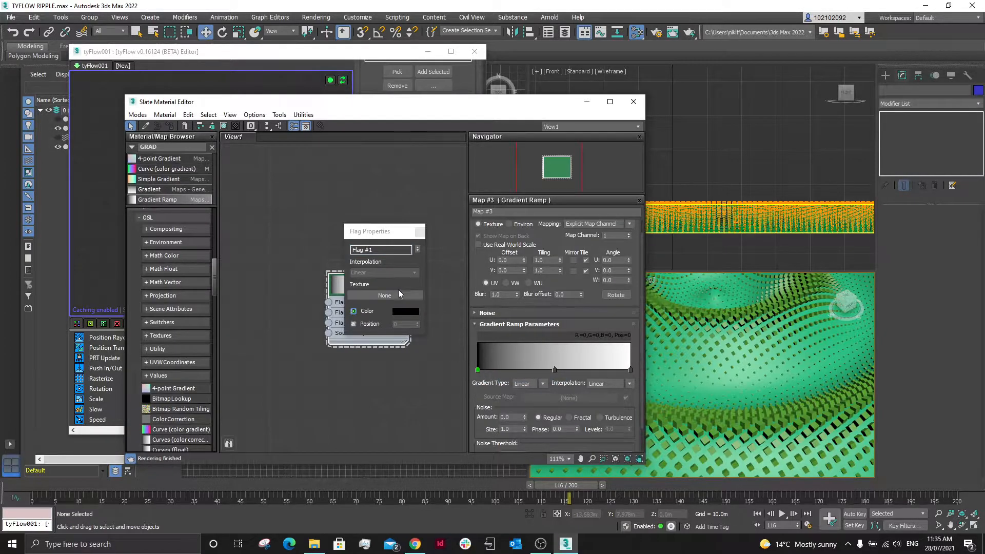
pyautogui.click(404, 312)
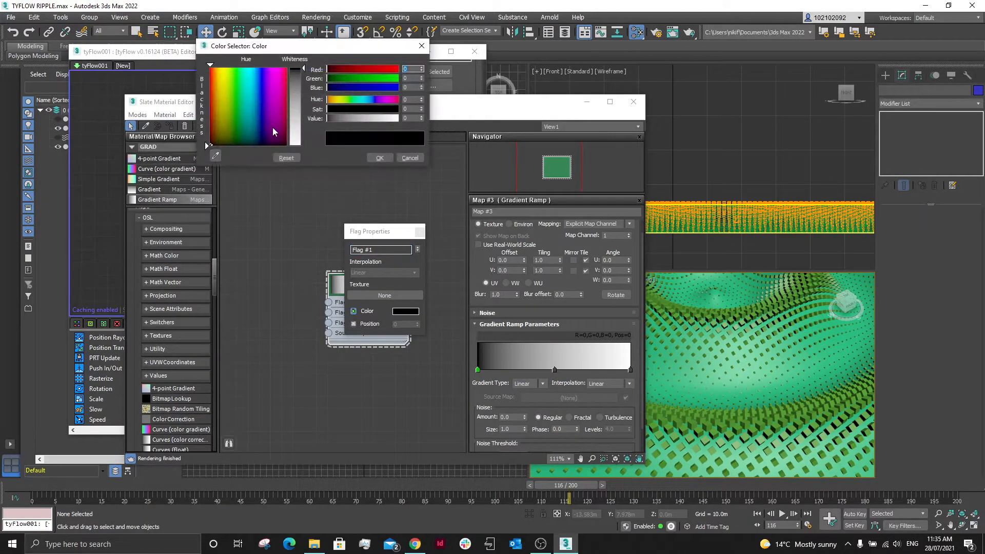
pyautogui.moveTo(251, 112); pyautogui.dragTo(261, 67)
pyautogui.moveTo(375, 88); pyautogui.dragTo(350, 84)
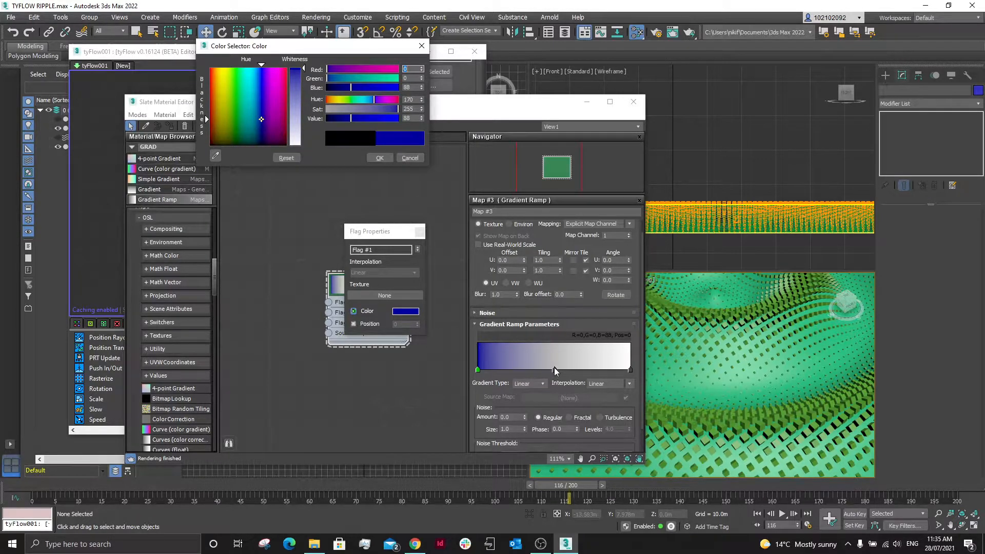
pyautogui.click(420, 231)
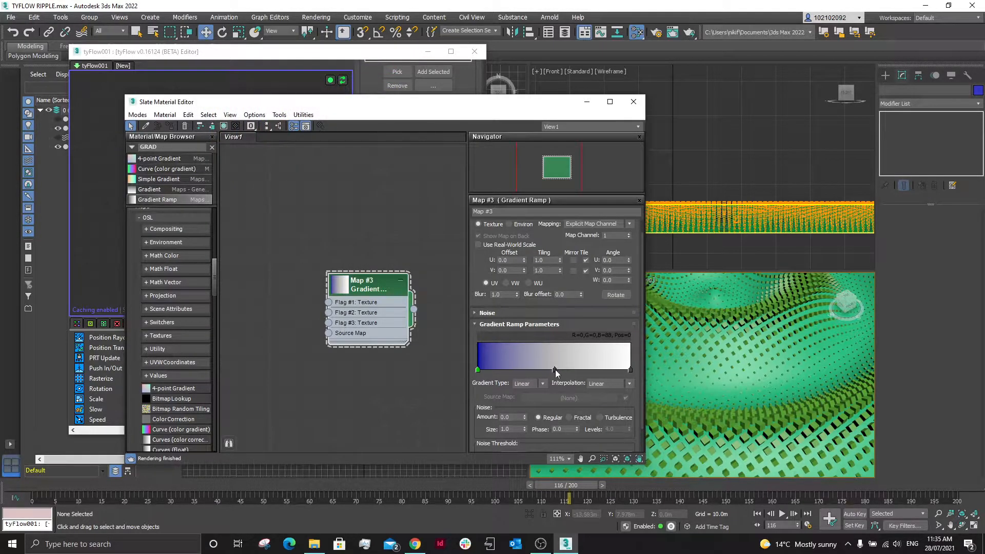
pyautogui.click(553, 369)
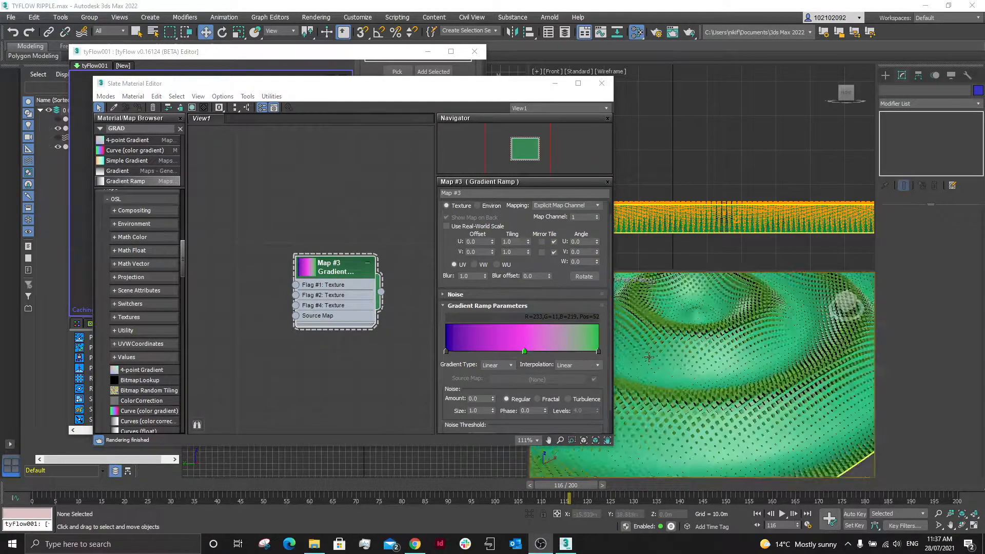
# Select the tyFlow object in the perspective view and try to apply the Gradient Ramp map by wiring its output onto the tyFlow icon.
pyautogui.scroll(5, 700, 383)
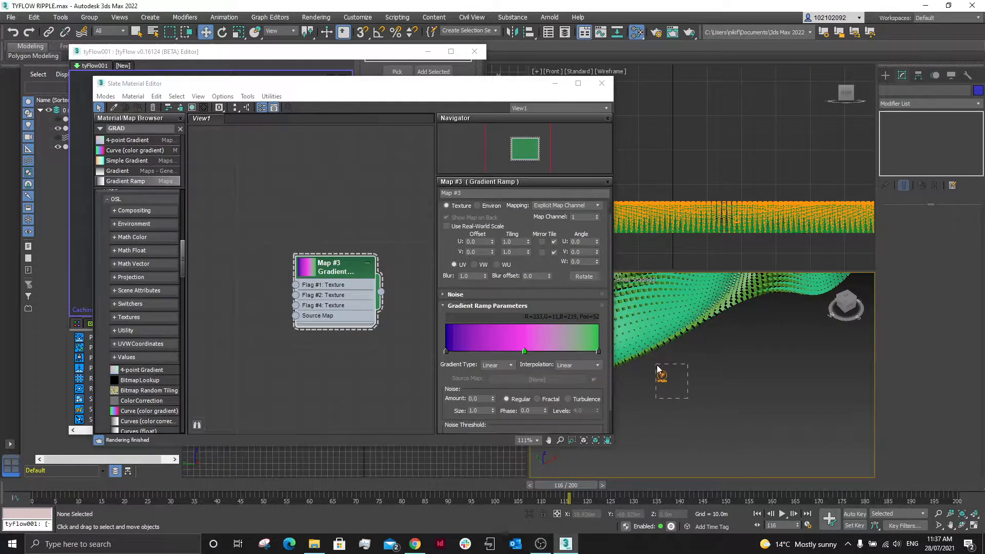
pyautogui.click(641, 377)
pyautogui.rightClick(332, 270)
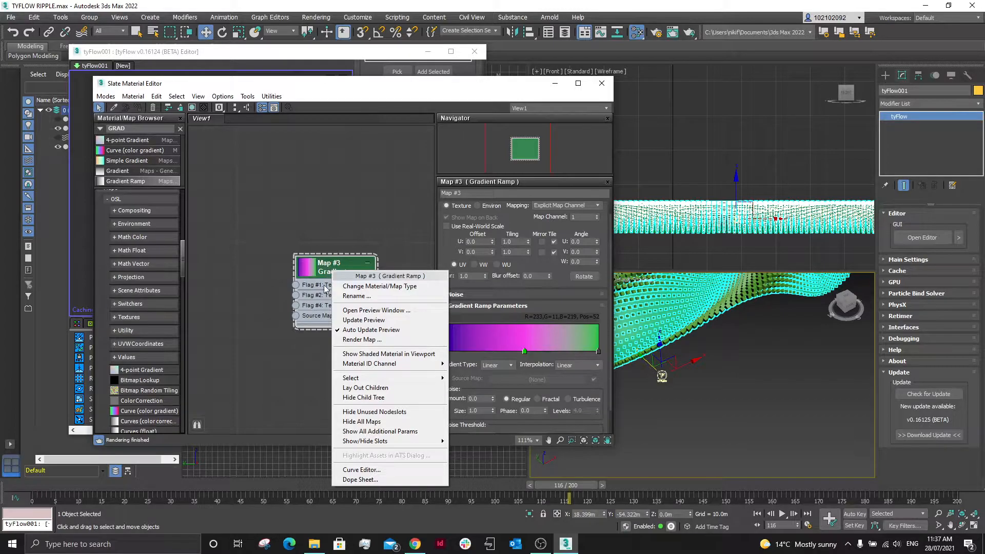
pyautogui.click(318, 328)
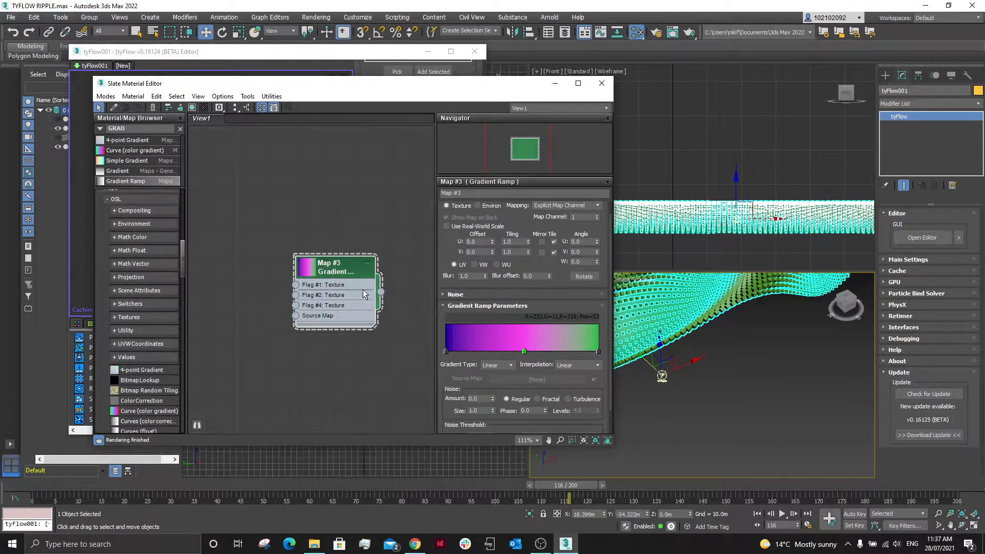
pyautogui.moveTo(381, 291); pyautogui.dragTo(663, 376)
pyautogui.click(661, 389)
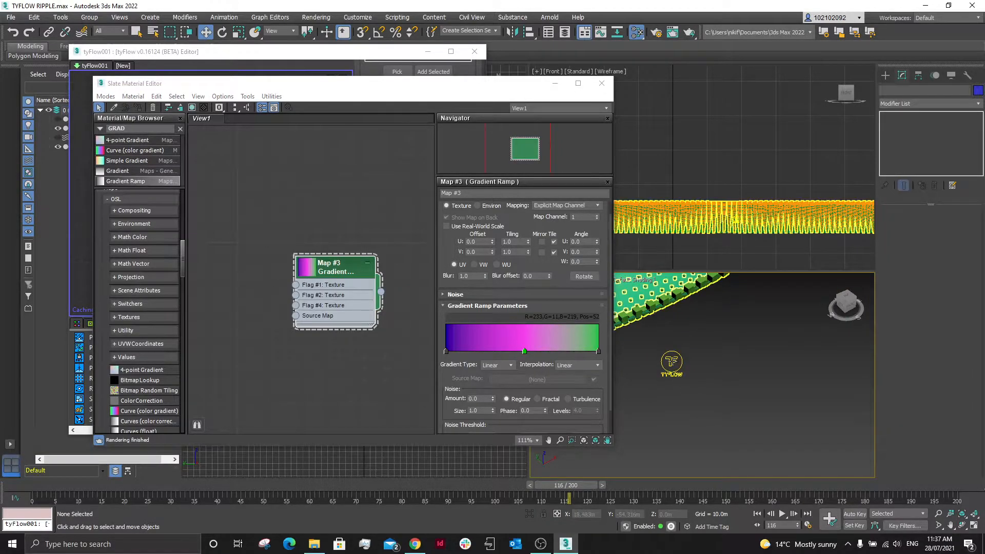
pyautogui.click(671, 362)
pyautogui.moveTo(381, 292); pyautogui.dragTo(667, 357)
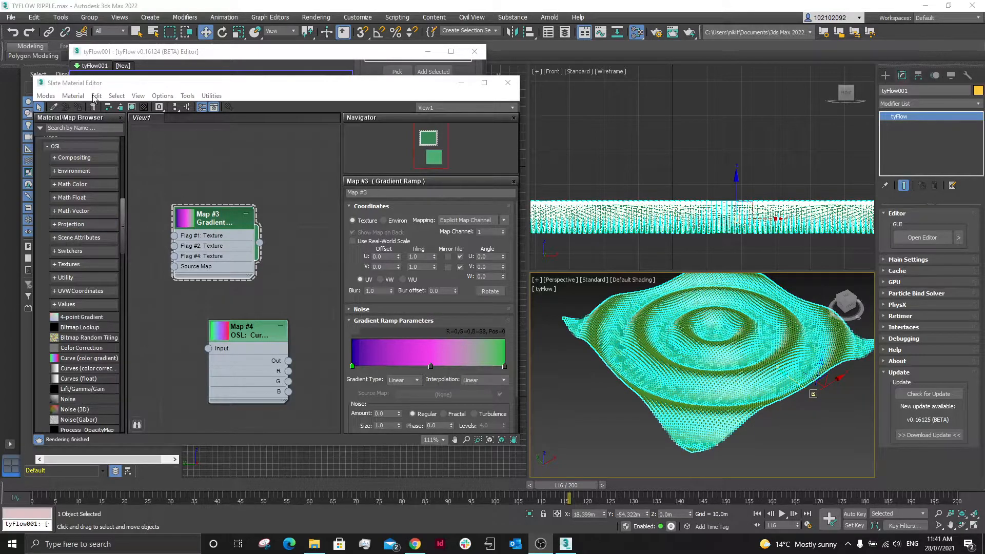
# Try to assign the Gradient Ramp map to the selected tyFlow object with Assign Material to Selection.
pyautogui.click(73, 95)
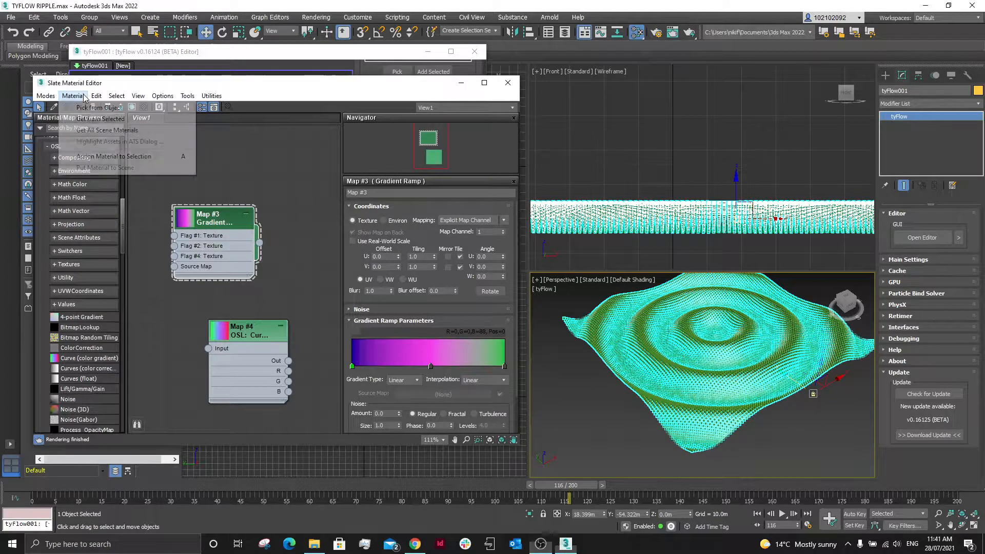
pyautogui.click(114, 156)
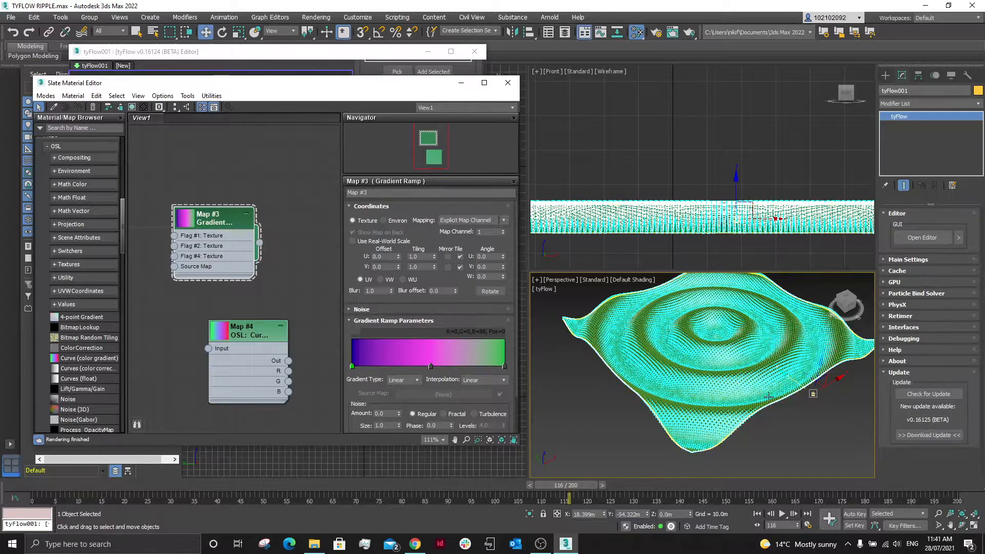
pyautogui.scroll(3, 758, 395)
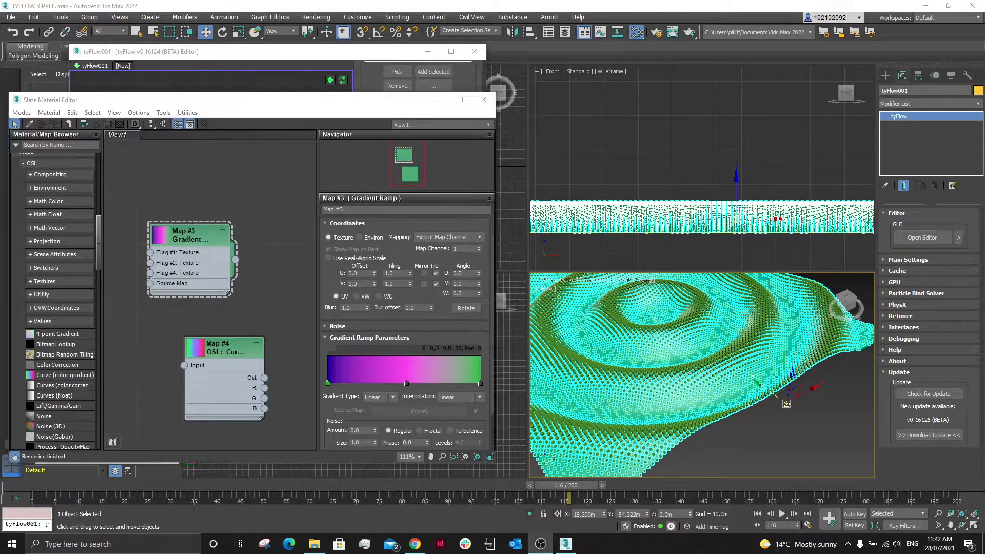
# Uncover the tyFlow editor and enable Normalize values for the Mapping operator's SCALE custom float channel.
pyautogui.moveTo(306, 106); pyautogui.dragTo(317, 429)
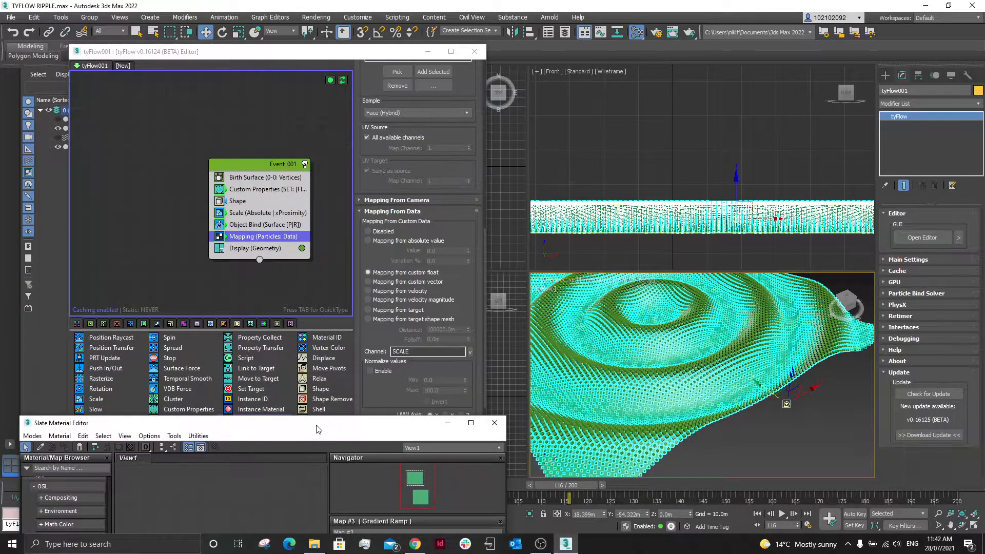
pyautogui.click(369, 370)
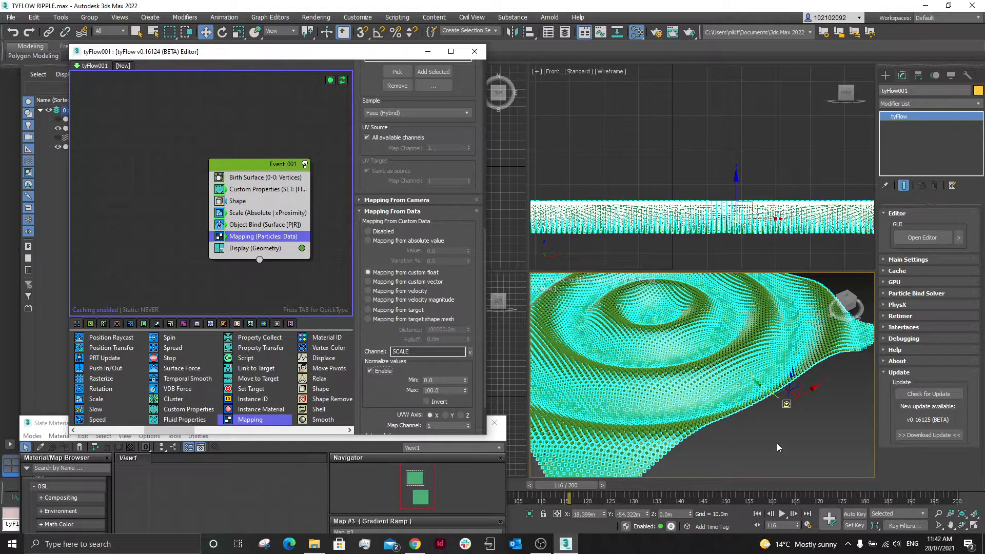
pyautogui.scroll(3, 652, 418)
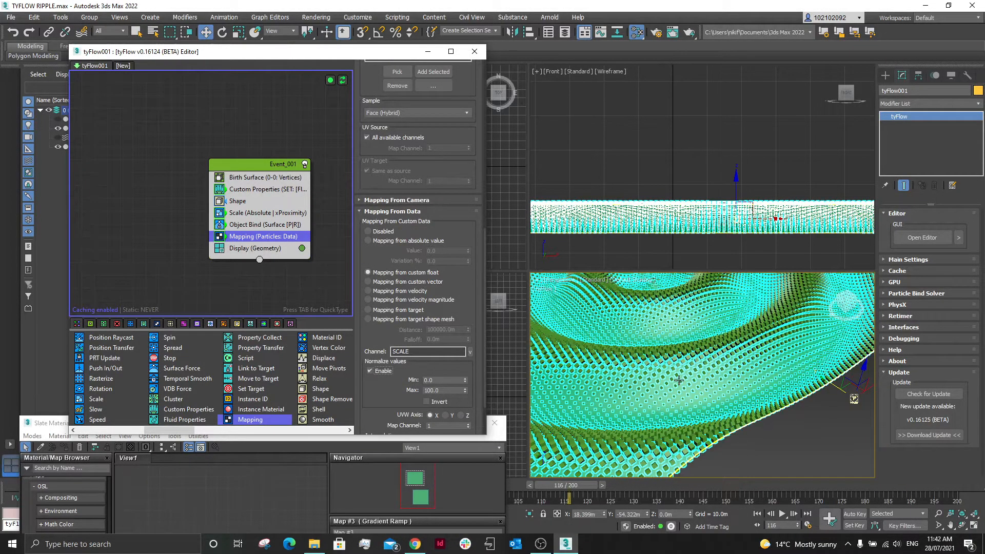
pyautogui.scroll(2, 669, 403)
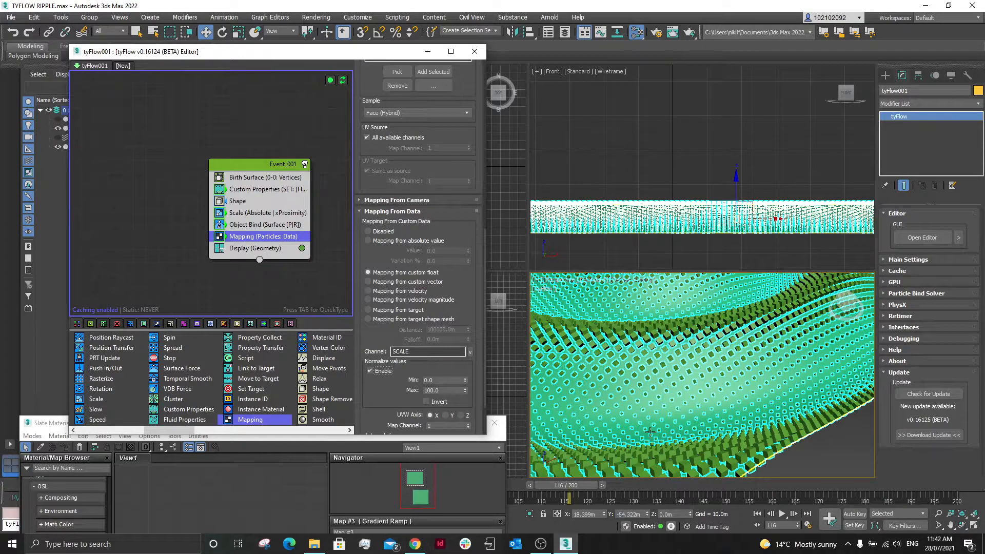
# Set the Mapping operator's normalize maximum to 5.0.
pyautogui.click(368, 440)
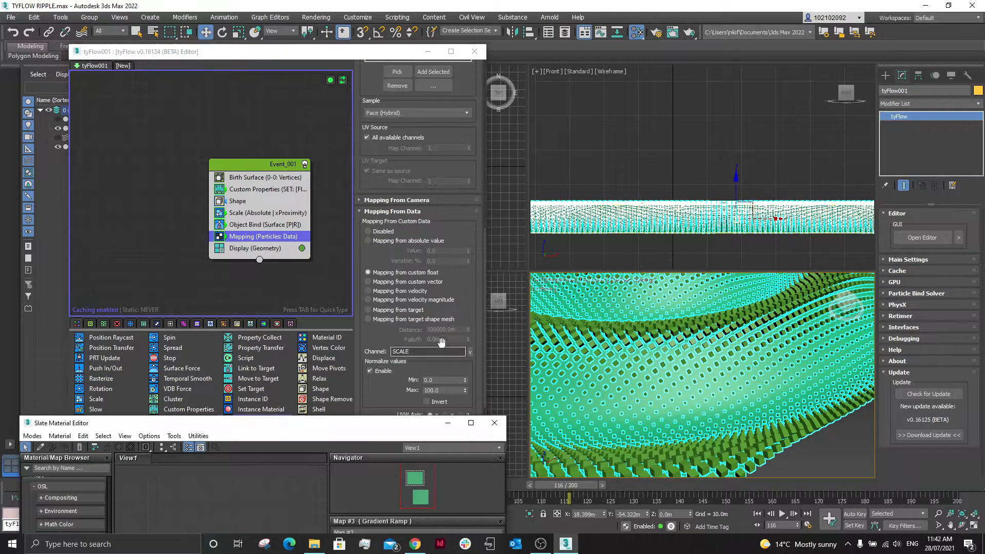
pyautogui.moveTo(394, 430); pyautogui.dragTo(399, 144)
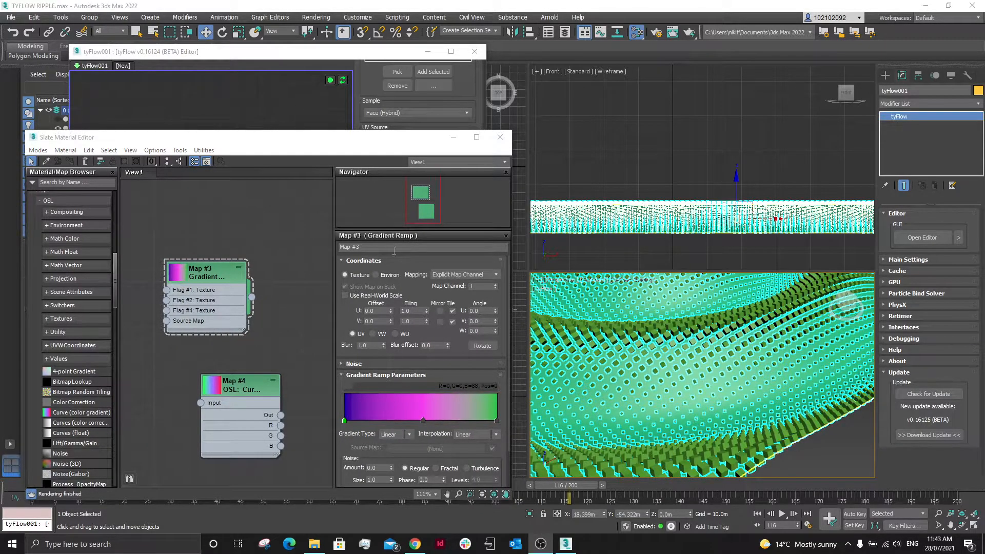
pyautogui.moveTo(390, 139); pyautogui.dragTo(392, 474)
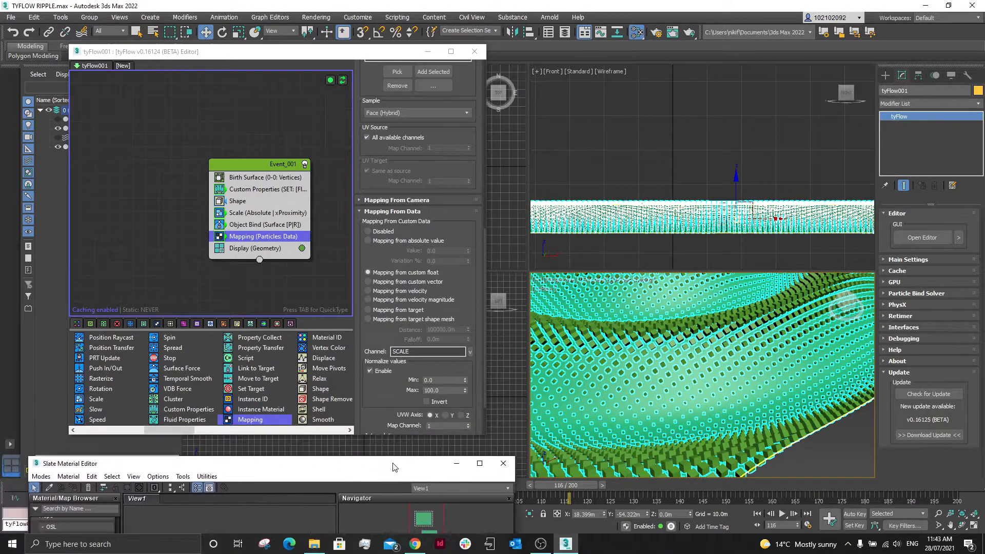
pyautogui.doubleClick(444, 390)
pyautogui.write('5')
pyautogui.press('Return')
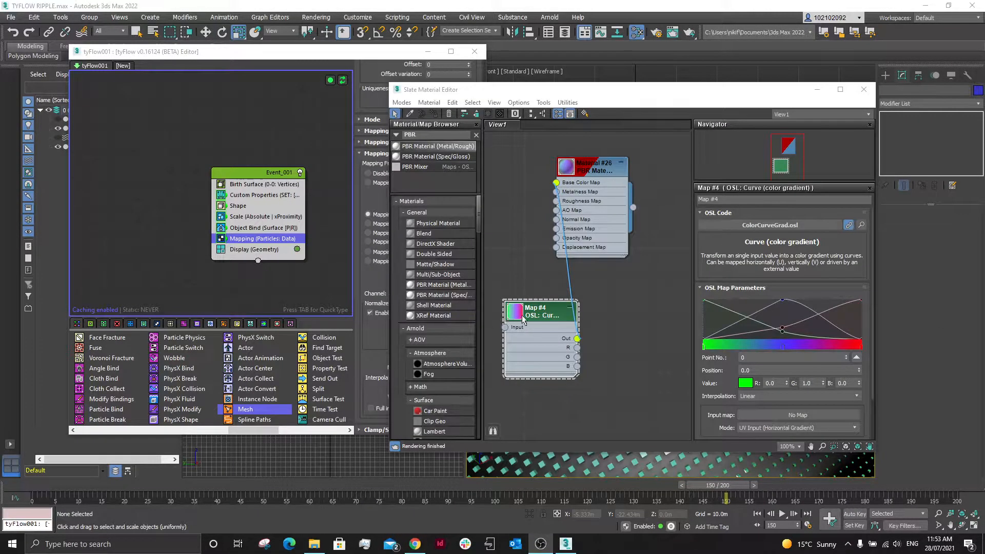
# Add a new PBR Material (Metal/Rough) in an empty area of the Slate Material Editor view.
pyautogui.scroll(-4, 530, 269)
pyautogui.scroll(-6, 522, 312)
pyautogui.scroll(5, 568, 369)
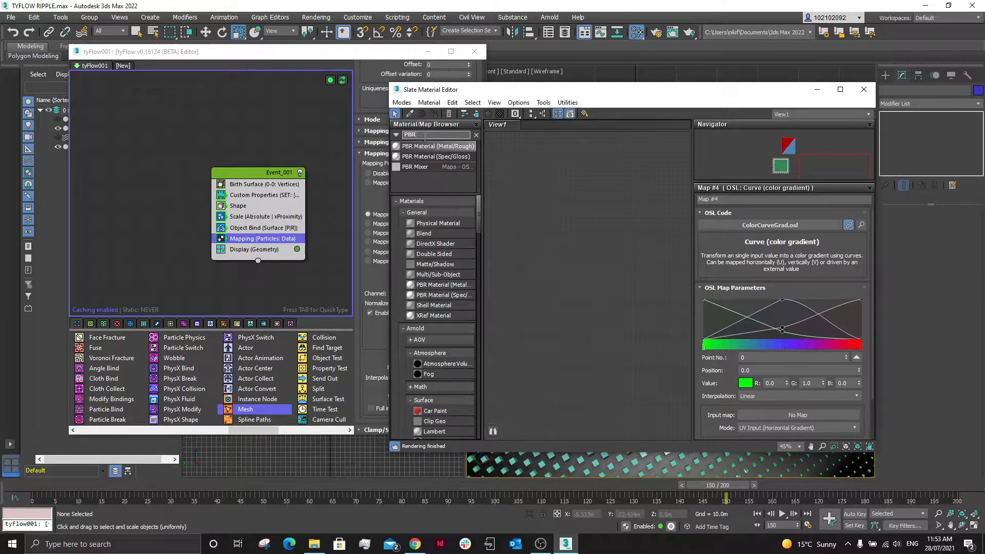
pyautogui.moveTo(540, 219); pyautogui.dragTo(552, 254)
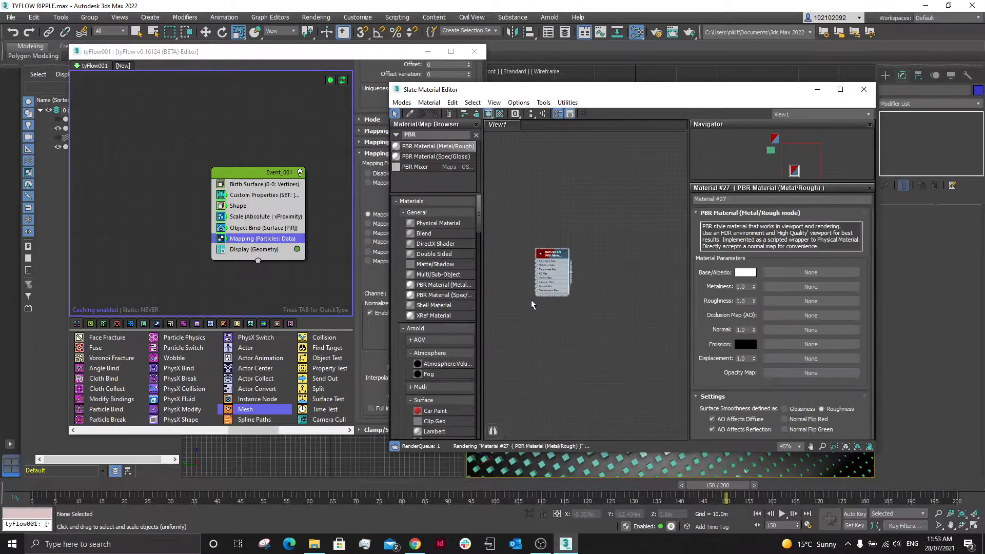
# Add an OSL Curve (color gradient) map below the new PBR material and connect its Out to the Base Color Map input.
pyautogui.scroll(-3, 423, 321)
pyautogui.scroll(-10, 424, 321)
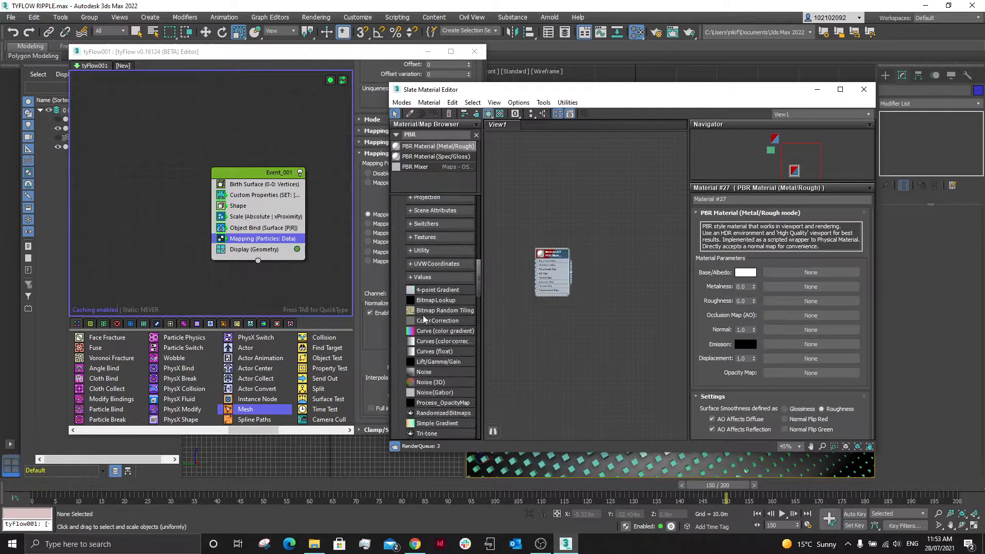
pyautogui.moveTo(443, 274); pyautogui.dragTo(536, 328)
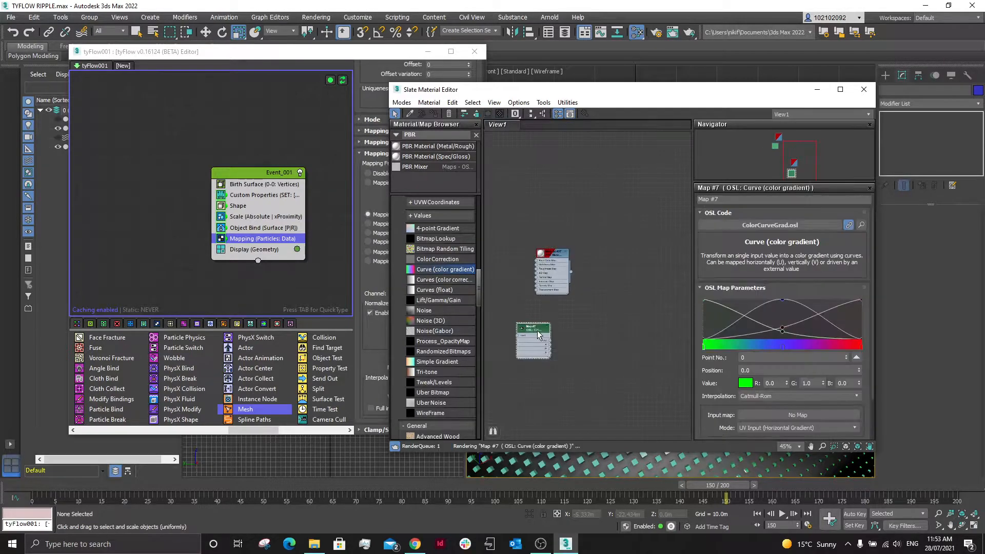
pyautogui.scroll(3, 545, 335)
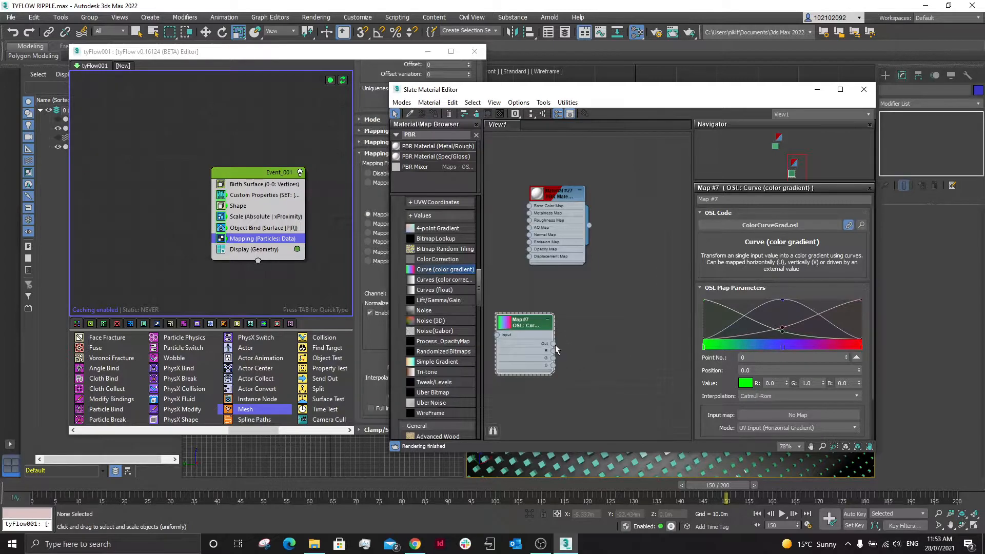
pyautogui.moveTo(555, 346); pyautogui.dragTo(530, 206)
# Move the Slate Material Editor out of the way and examine the cube colours close up in the perspective view.
pyautogui.moveTo(732, 95); pyautogui.dragTo(984, 128)
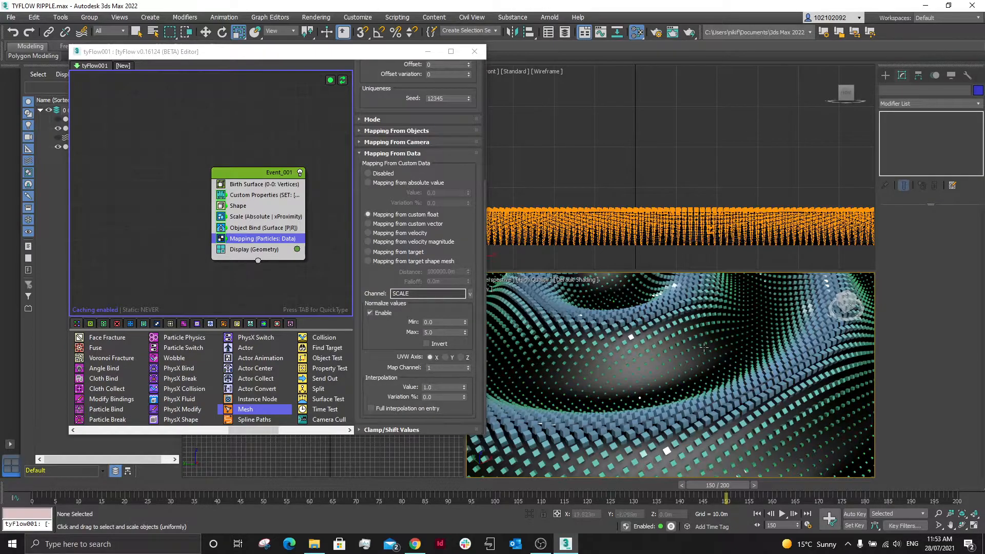
pyautogui.scroll(-3, 699, 357)
pyautogui.scroll(4, 693, 374)
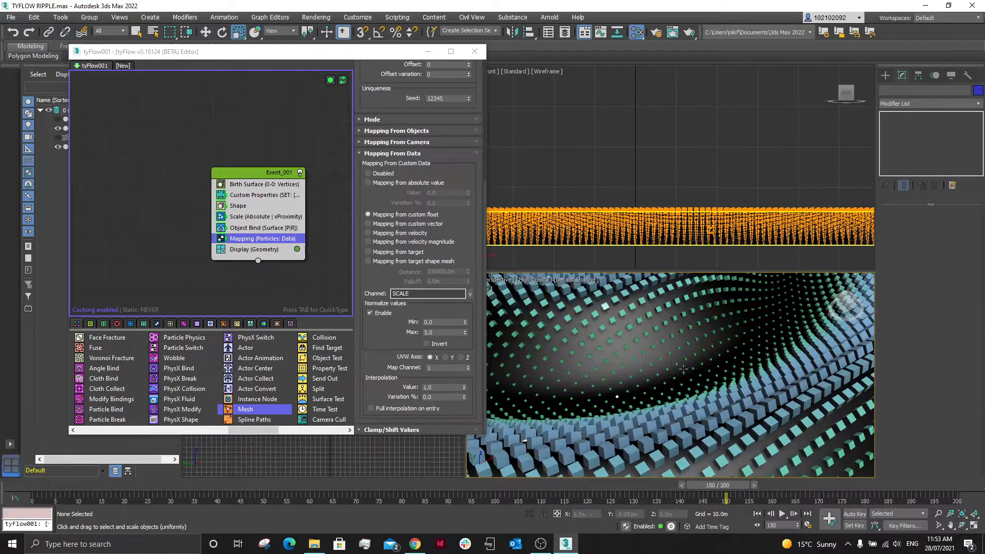
# Set the Mapping operator's normalize maximum to 2.0 and scrub to frame 110 to check the cube colours.
pyautogui.scroll(-3, 656, 405)
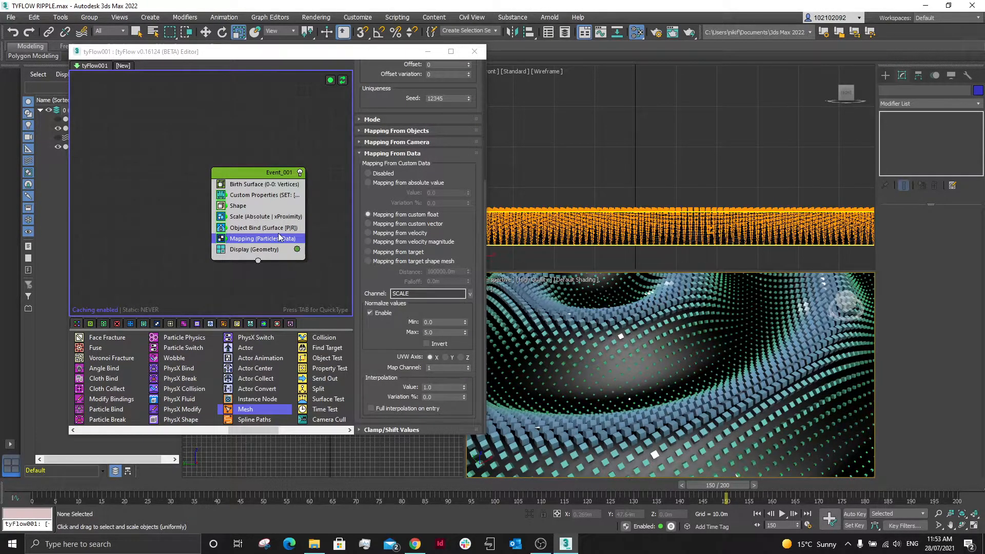
pyautogui.click(465, 332)
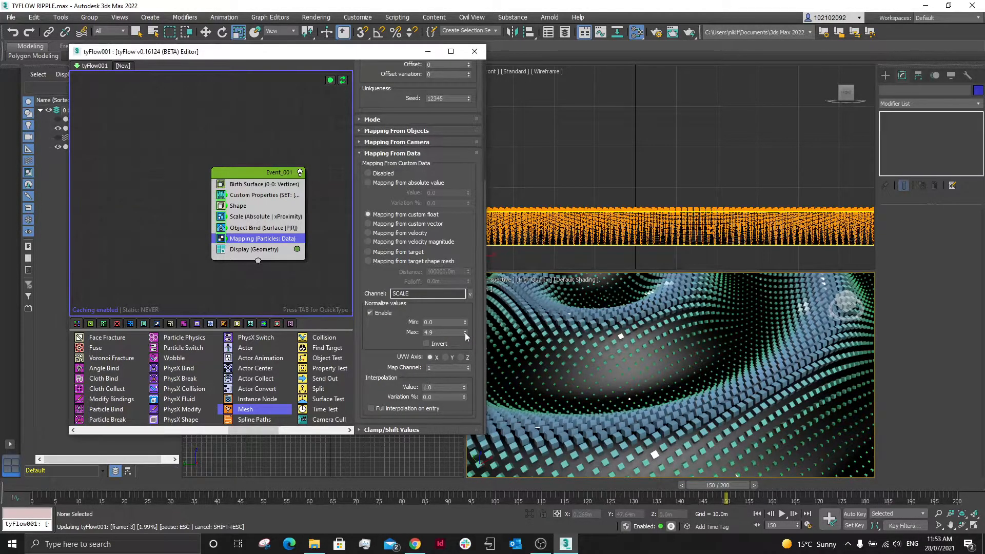
pyautogui.doubleClick(437, 332)
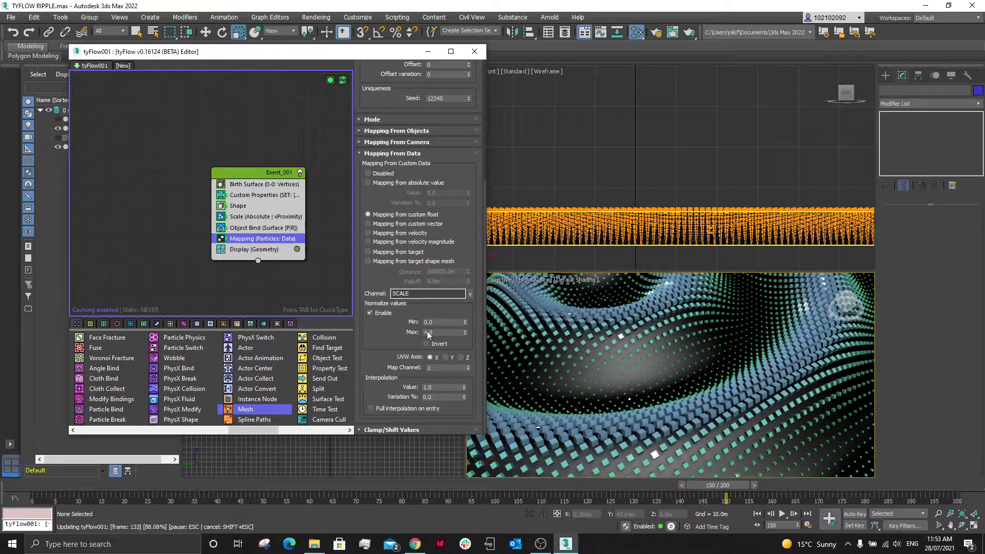
pyautogui.write('2')
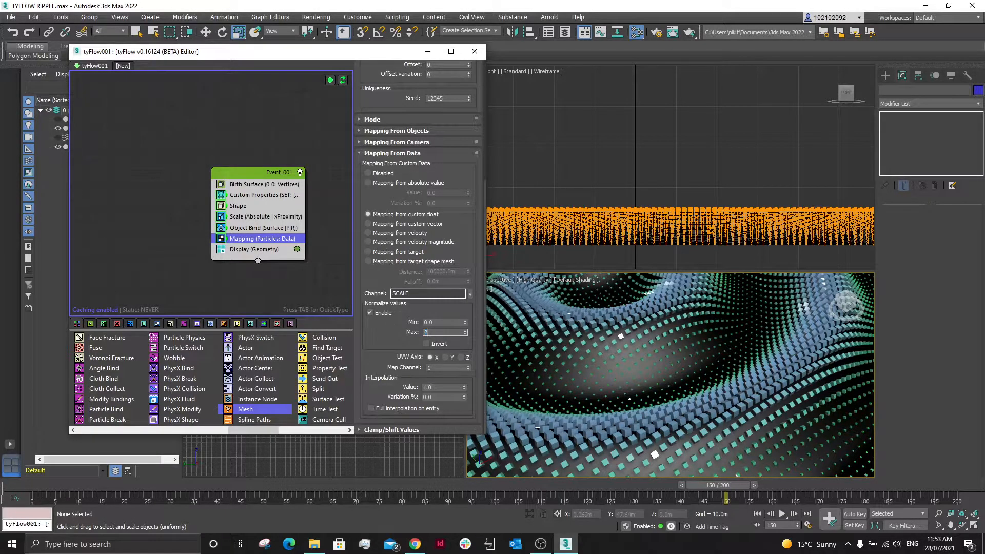
pyautogui.press('Return')
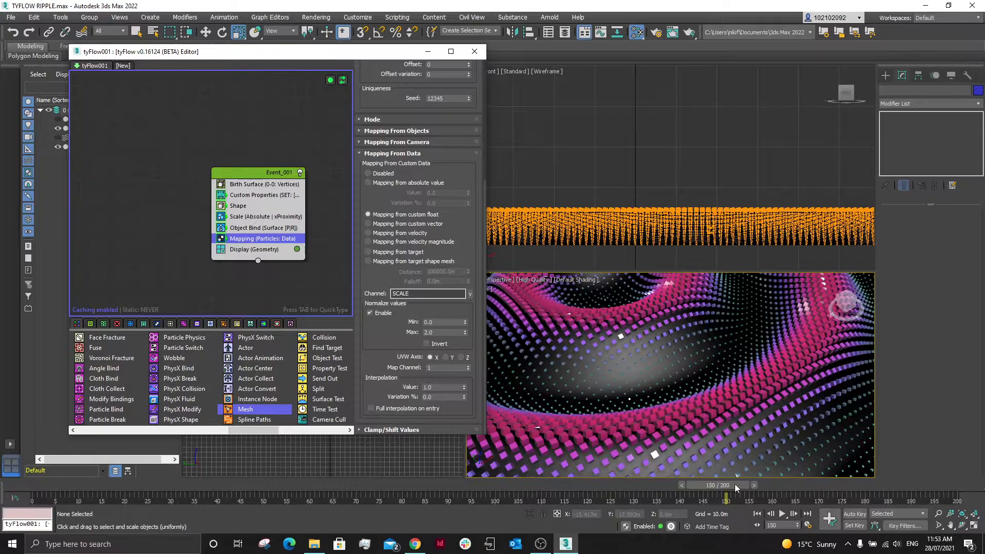
pyautogui.scroll(3, 676, 353)
pyautogui.moveTo(709, 483); pyautogui.dragTo(540, 471)
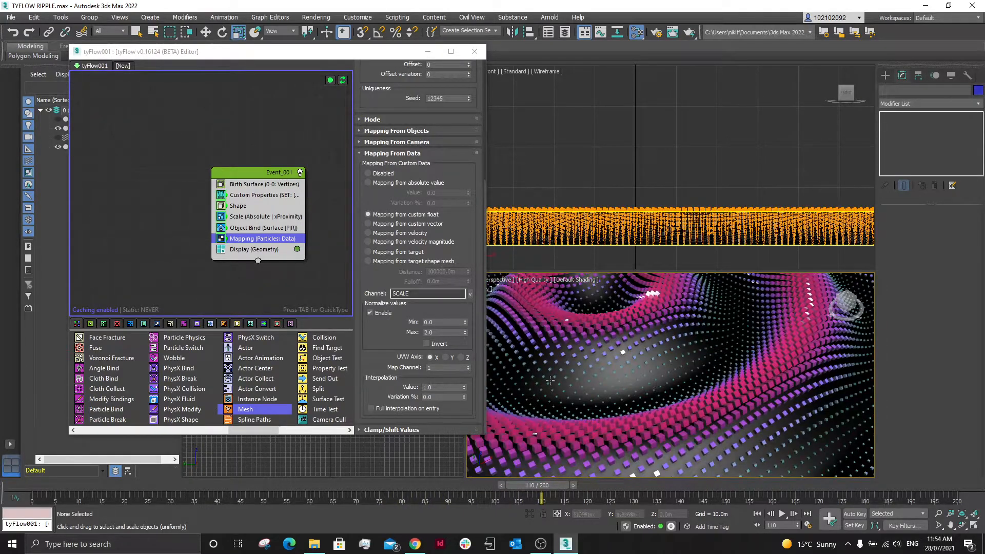
# Try a normalize maximum of 3.0 and scrub to frame 87 to compare the cube colours.
pyautogui.click(440, 332)
pyautogui.write('3')
pyautogui.press('Return')
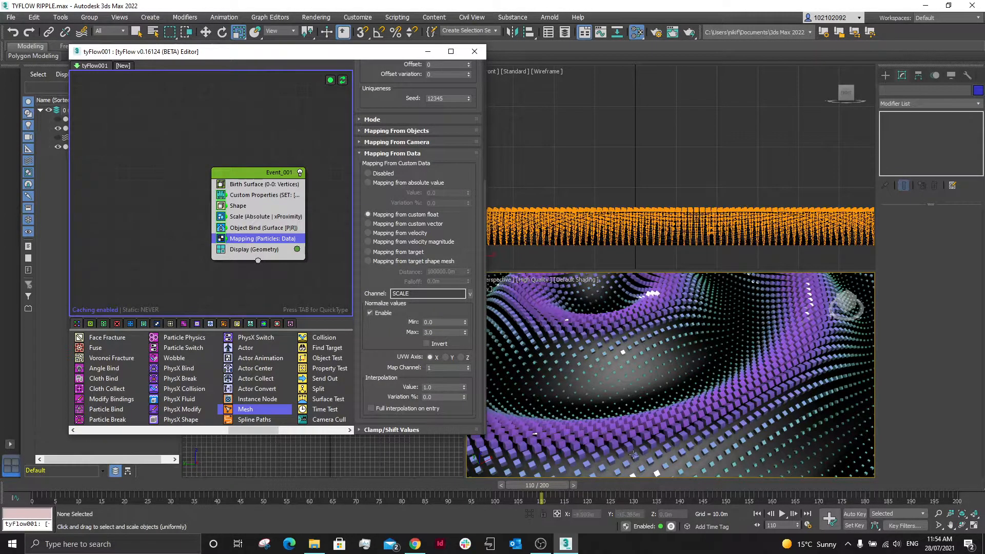
pyautogui.click(642, 496)
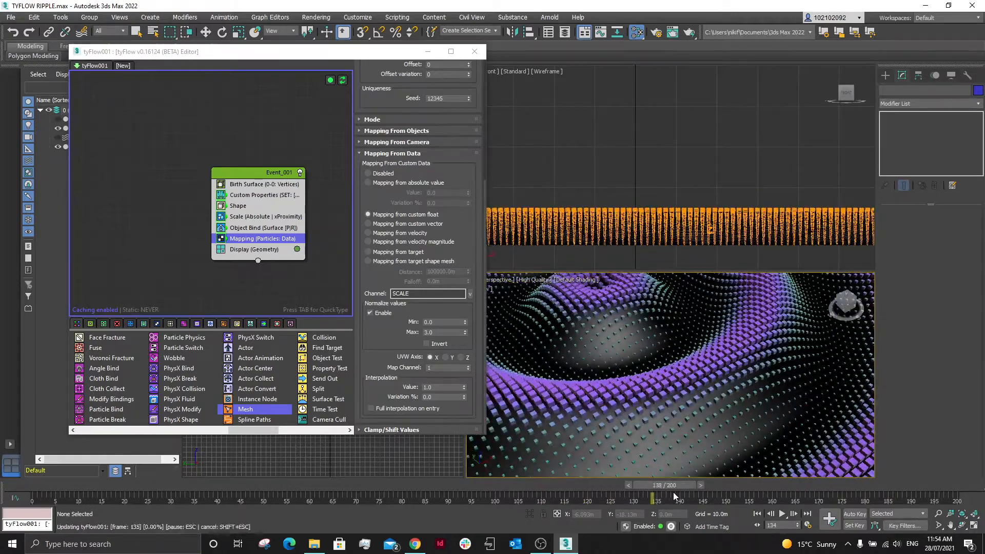
pyautogui.moveTo(642, 496); pyautogui.dragTo(434, 496)
pyautogui.press('r')
# Restore the Mapping operator's normalize maximum to 2.0.
pyautogui.doubleClick(444, 332)
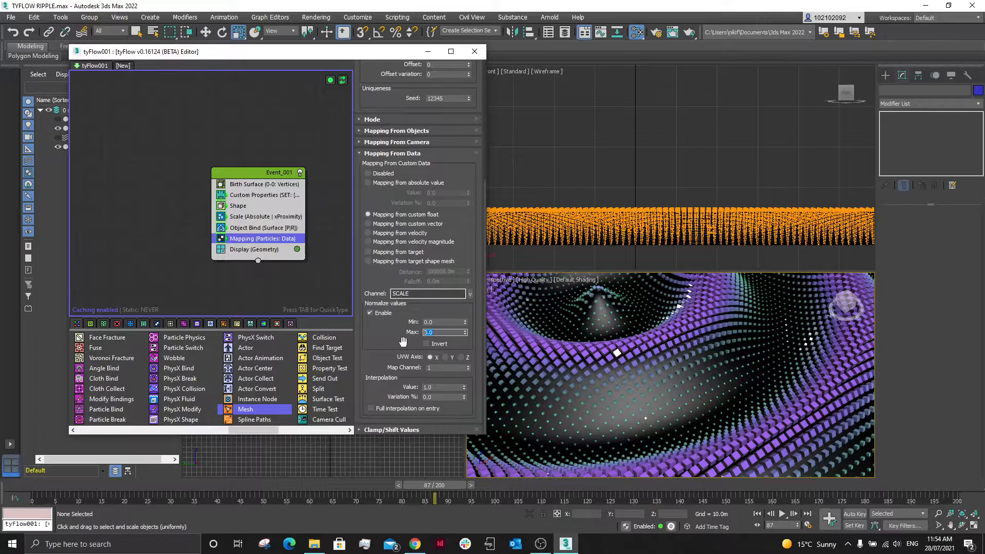
pyautogui.write('2')
pyautogui.press('Return')
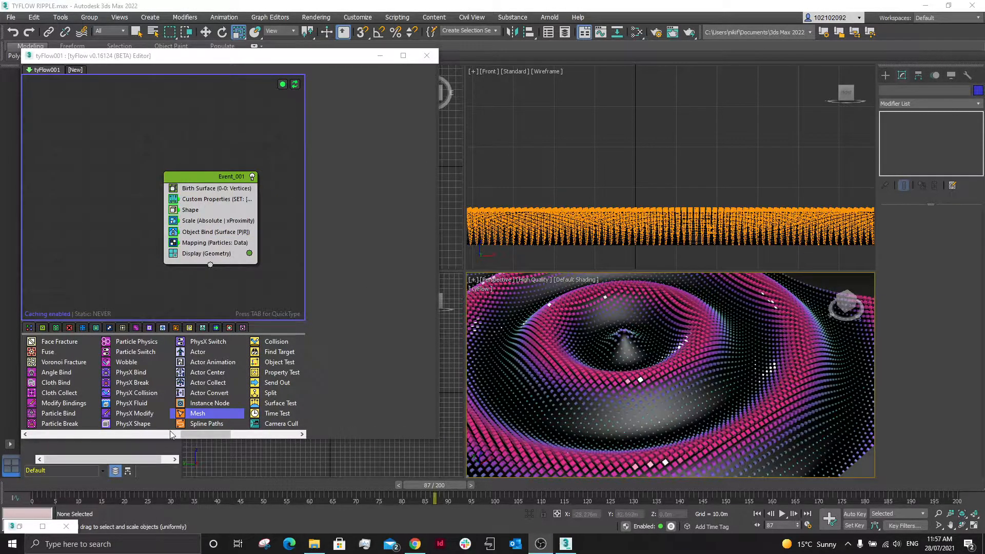
# Add a Mesh operator between Mapping and Display in Event_001 and return the animation to frame 0.
pyautogui.moveTo(198, 414); pyautogui.dragTo(199, 341)
pyautogui.moveTo(186, 254); pyautogui.dragTo(187, 253)
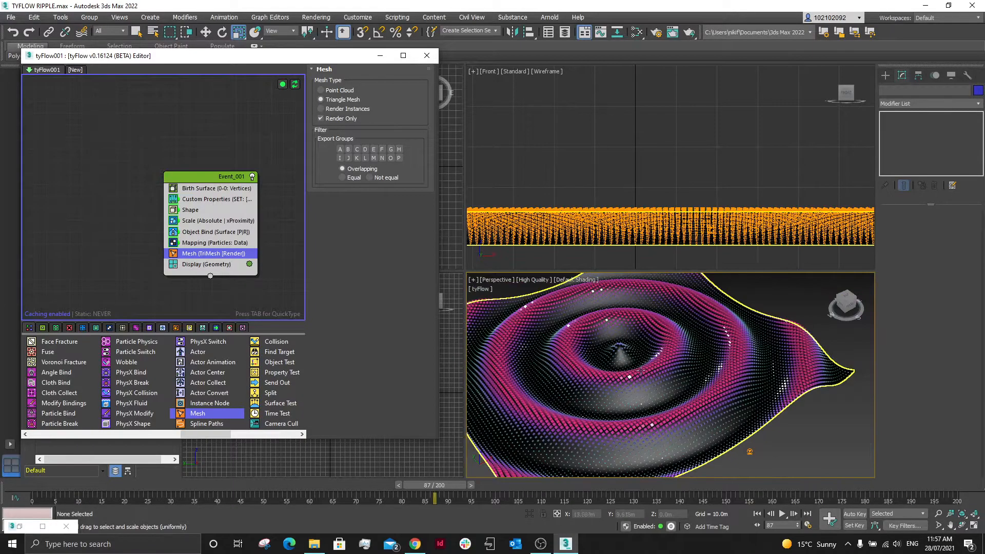
pyautogui.moveTo(450, 485); pyautogui.dragTo(32, 485)
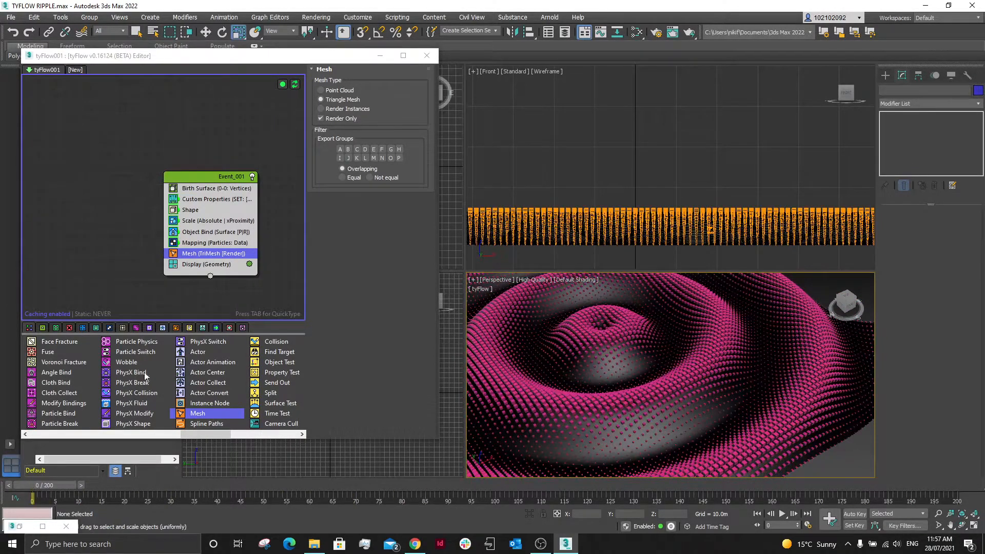
# Minimise the tyFlow editor and preview the ripple animation in a close-up perspective view, ending at frame 1.
pyautogui.click(378, 57)
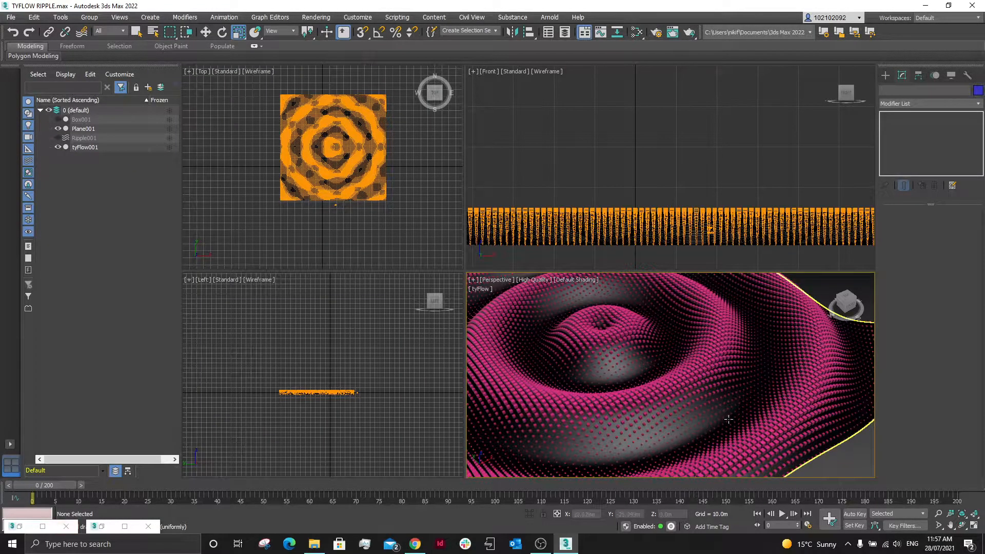
pyautogui.scroll(3, 686, 418)
pyautogui.moveTo(57, 485); pyautogui.dragTo(890, 493)
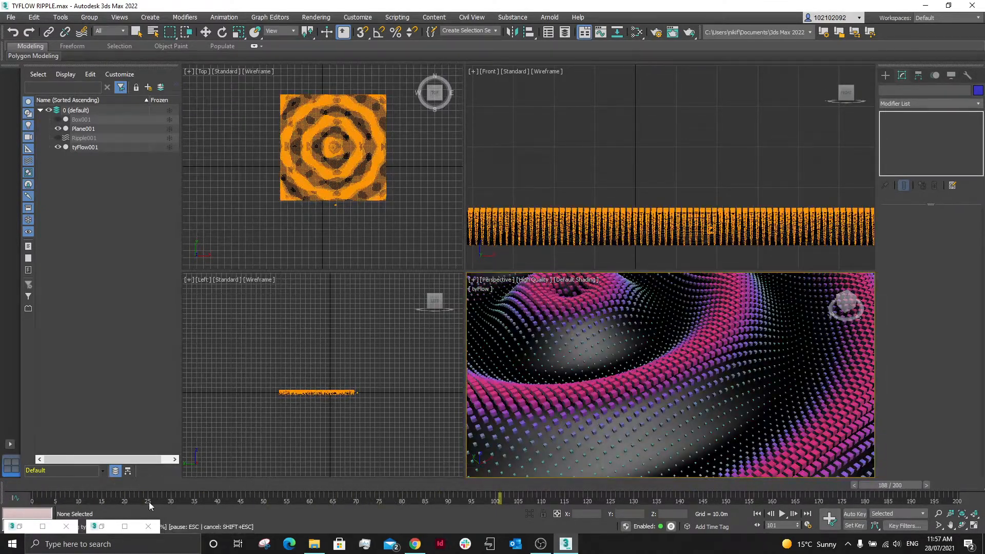
pyautogui.click(64, 487)
pyautogui.press('r')
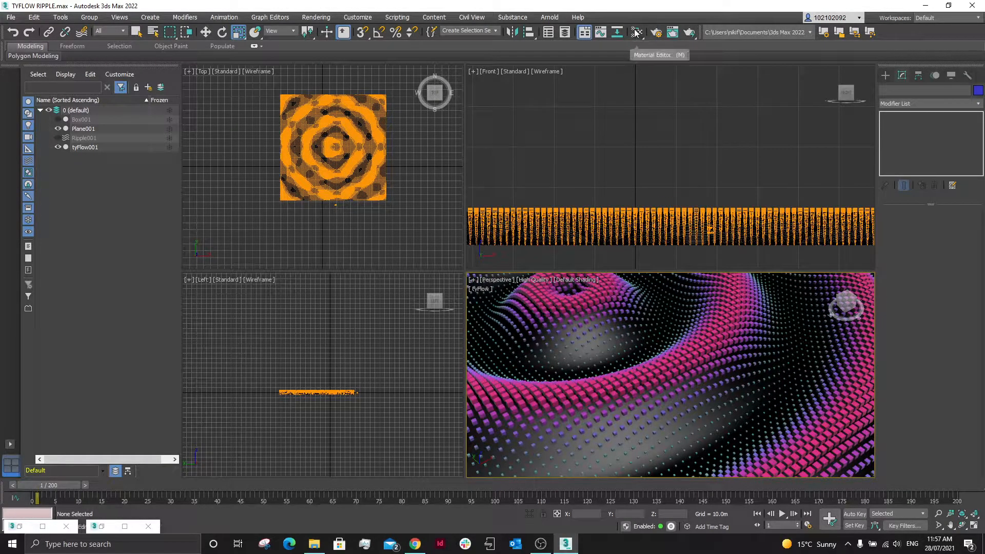
# In the render output file settings, create a folder named TYFLOW RIPPLE inside renderoutput and open it.
pyautogui.click(662, 34)
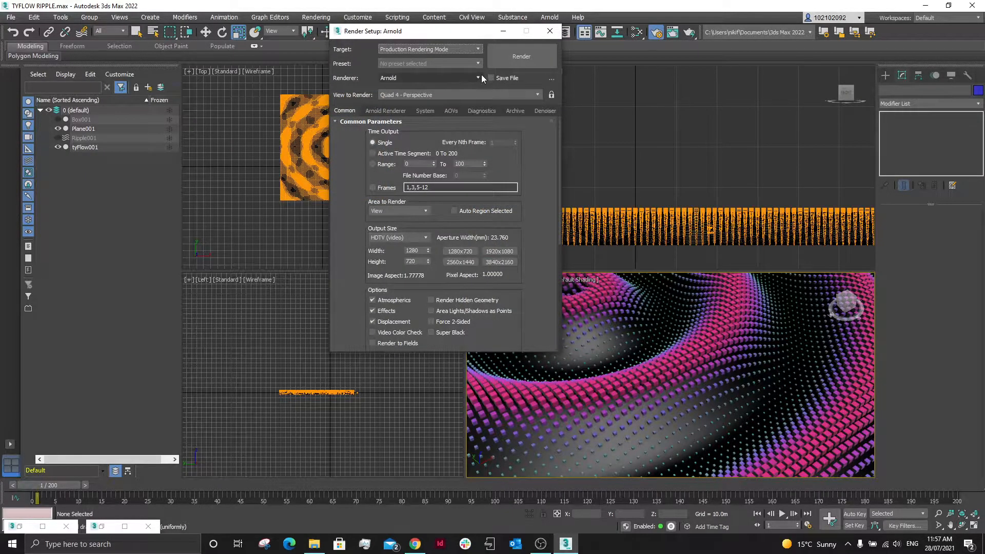
pyautogui.click(512, 78)
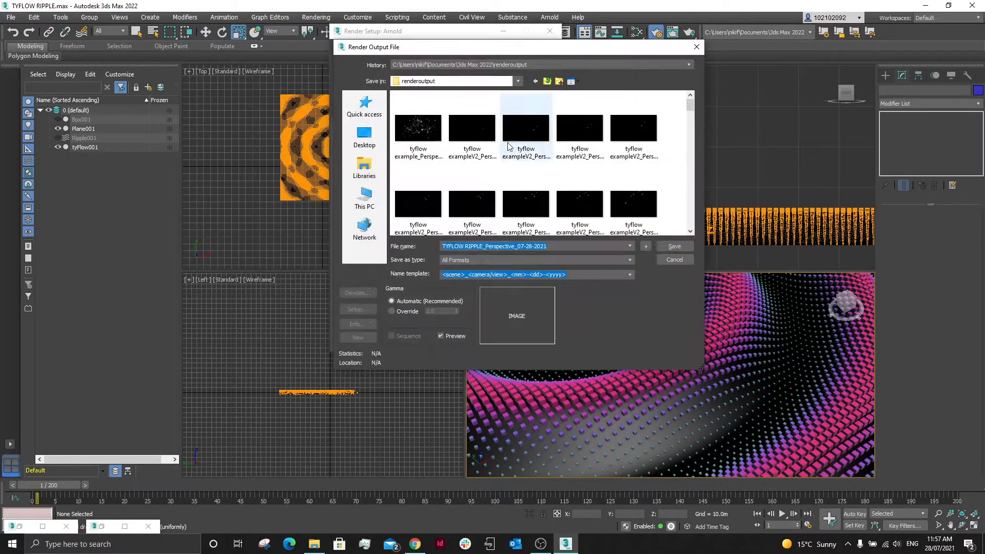
pyautogui.click(504, 97)
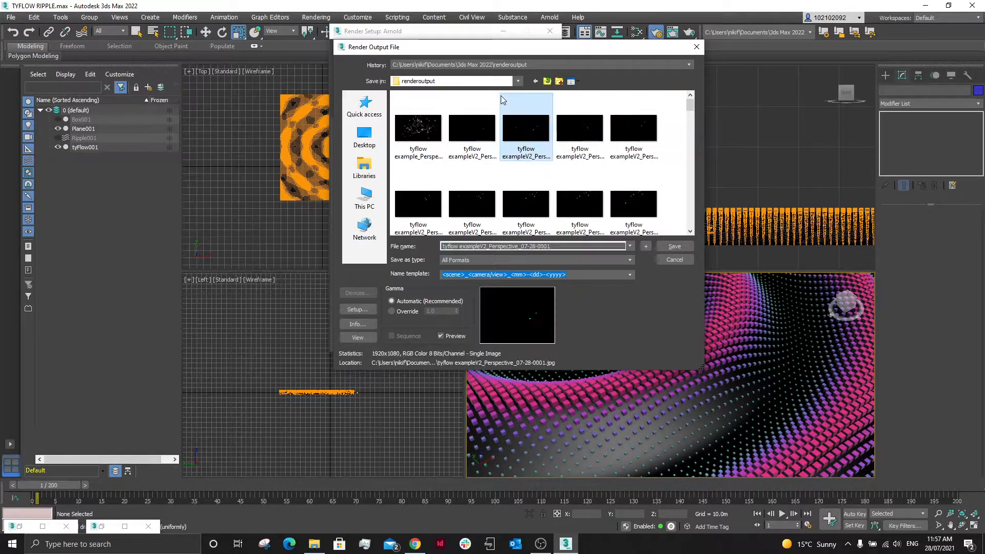
pyautogui.rightClick(502, 97)
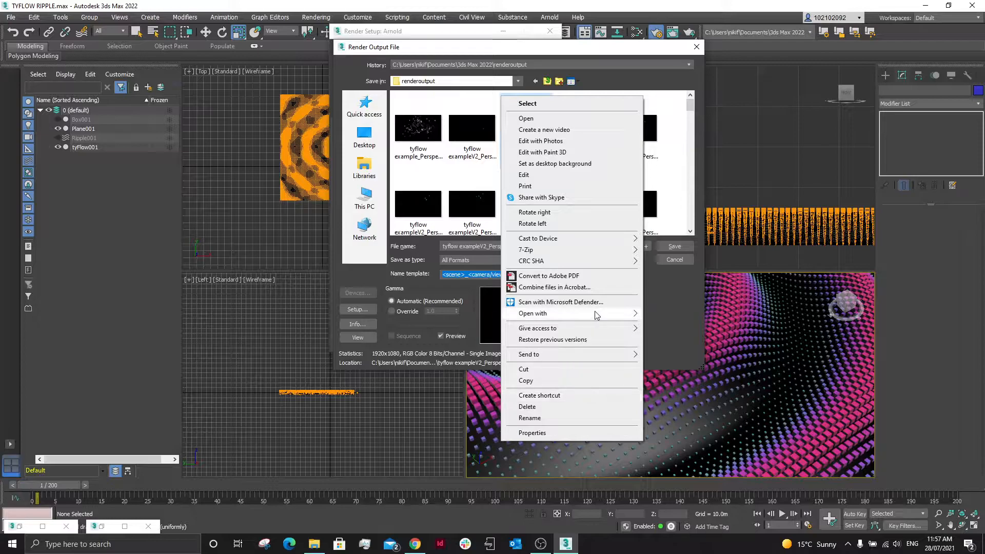
pyautogui.rightClick(665, 185)
pyautogui.moveTo(698, 293)
pyautogui.click(821, 291)
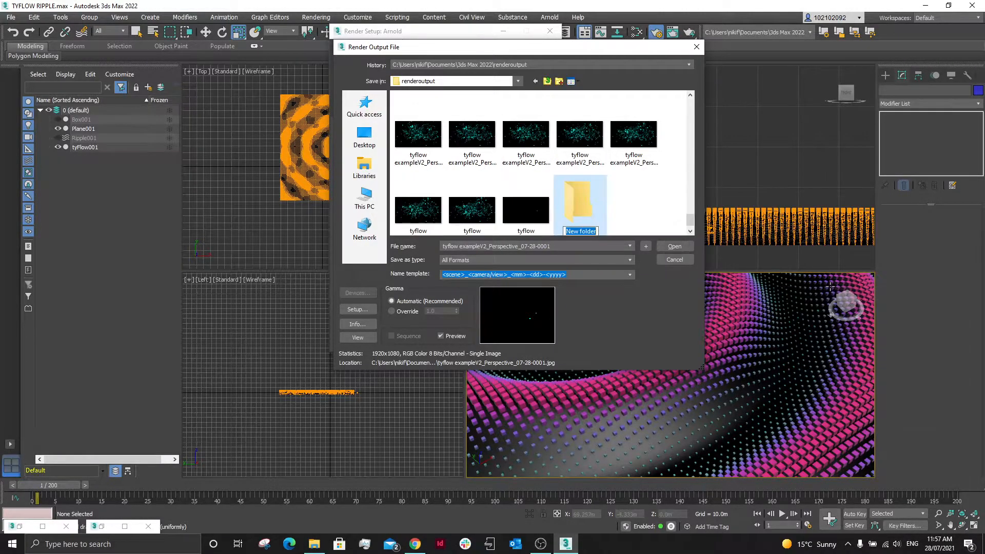
pyautogui.write('TYFLOW RIPPLE')
pyautogui.click(596, 202)
pyautogui.doubleClick(596, 202)
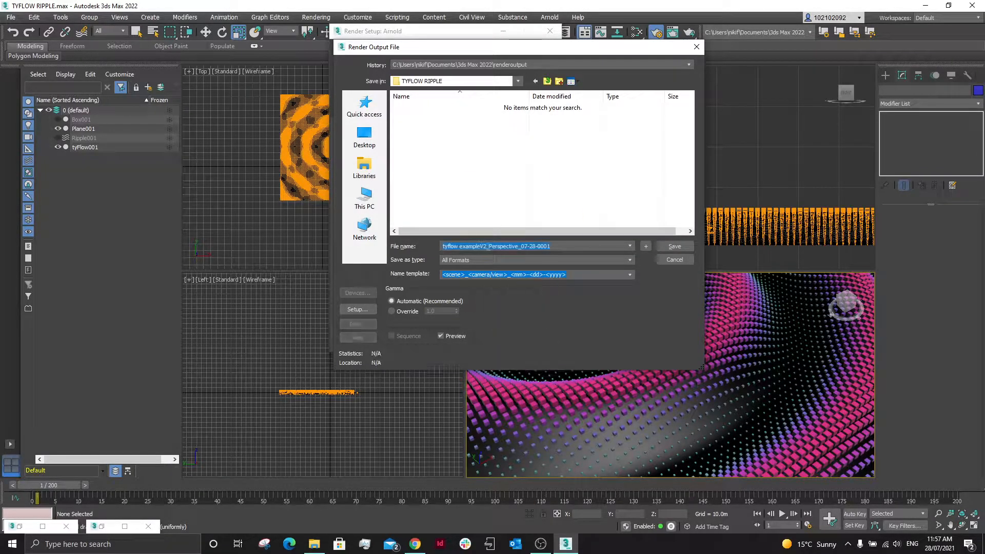
# Name the render output file tyflow RIPPLE_Perspective_07-28-0001.
pyautogui.click(488, 247)
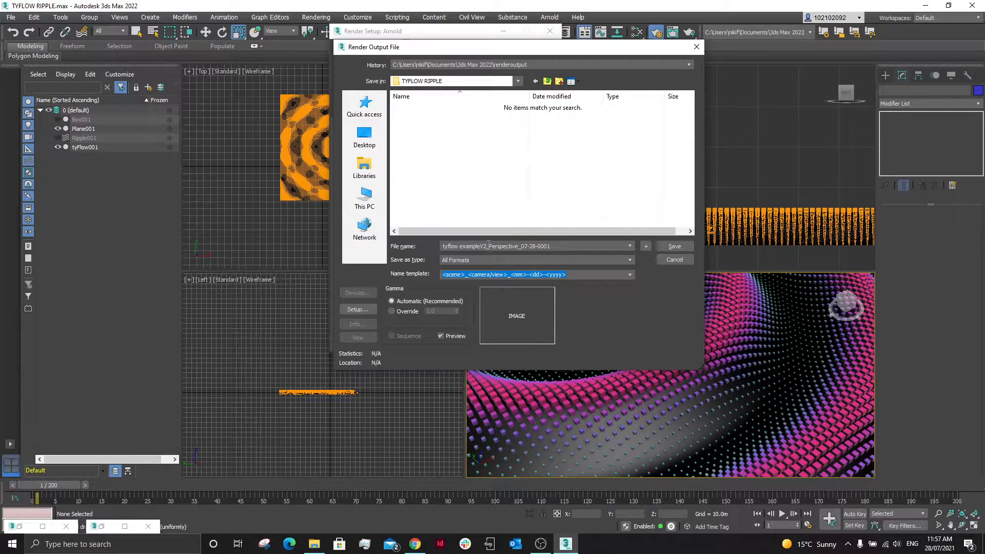
pyautogui.moveTo(488, 246); pyautogui.dragTo(473, 242)
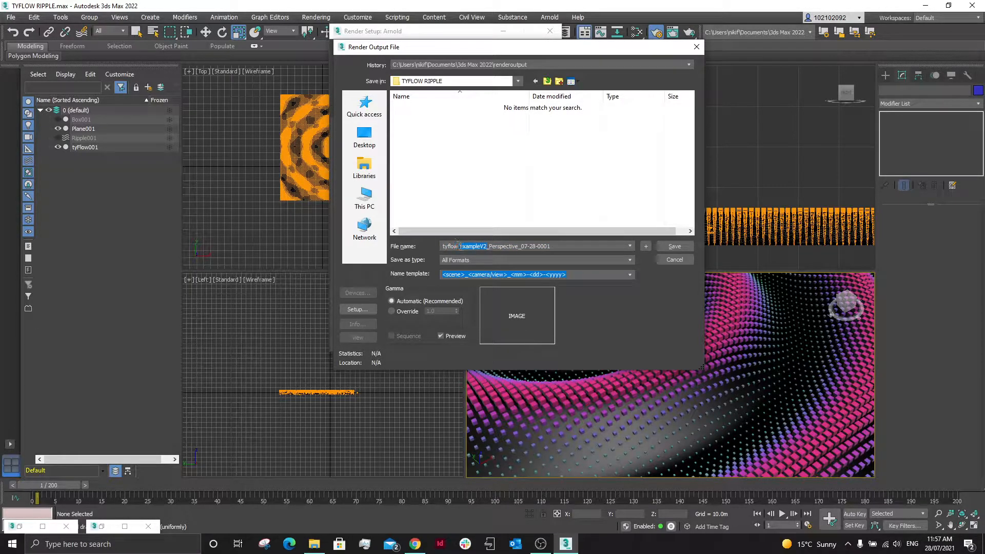
pyautogui.write('RIPPLE')
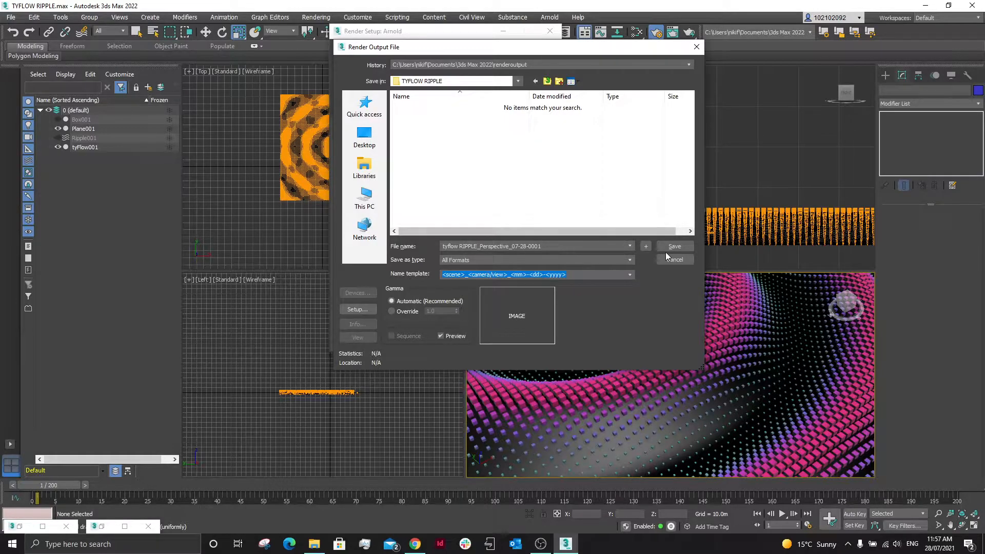
# Save the render output file in JPEG format with high image quality.
pyautogui.click(571, 261)
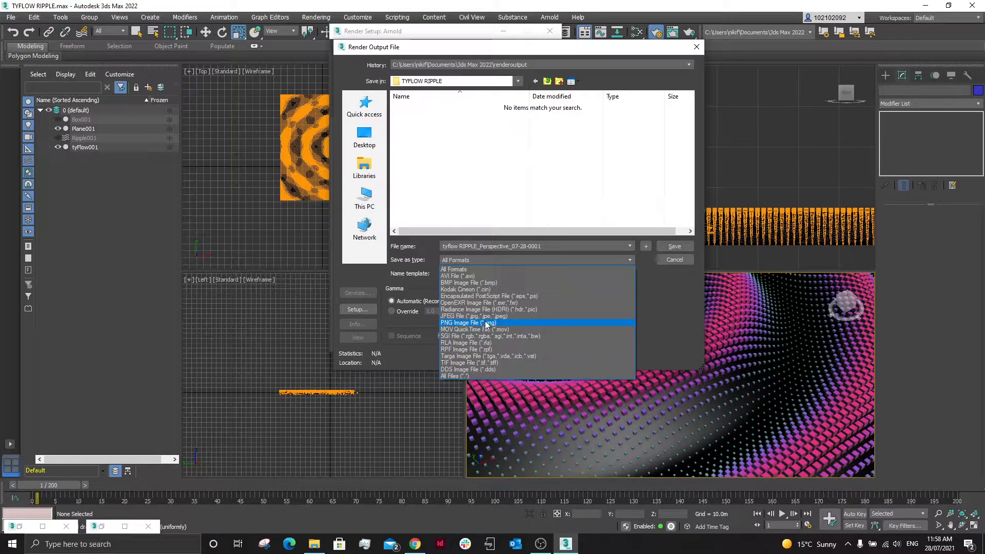
pyautogui.click(482, 316)
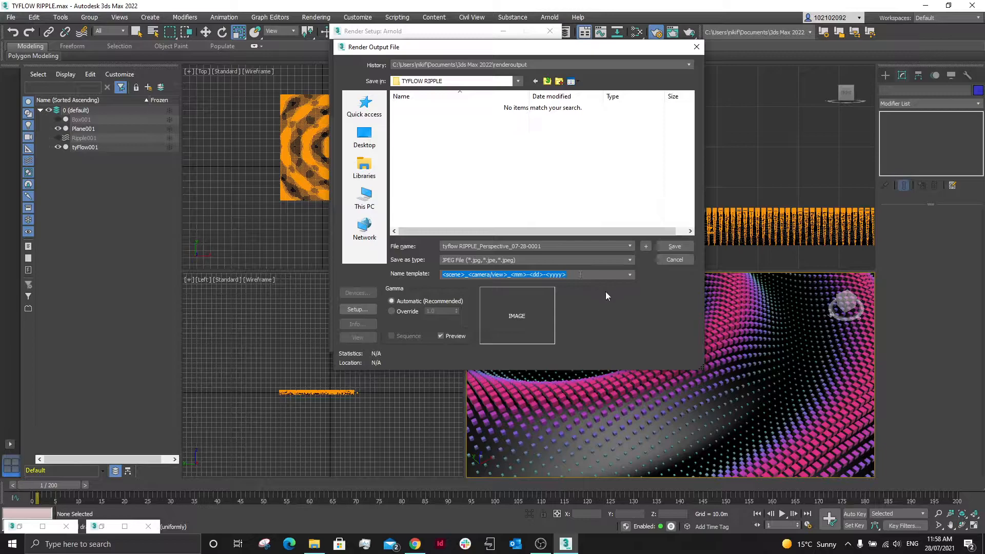
pyautogui.click(680, 243)
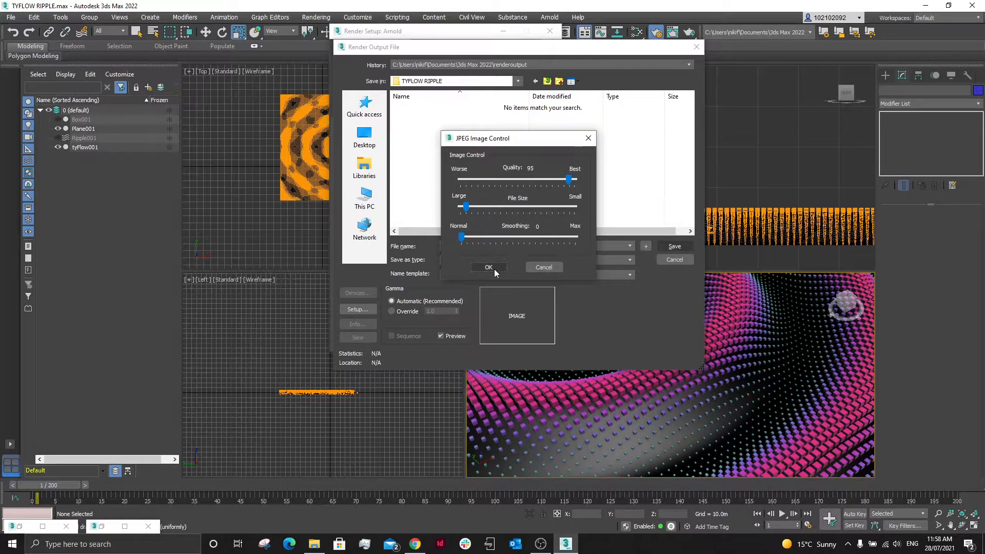
pyautogui.moveTo(568, 179); pyautogui.dragTo(576, 179)
pyautogui.click(495, 268)
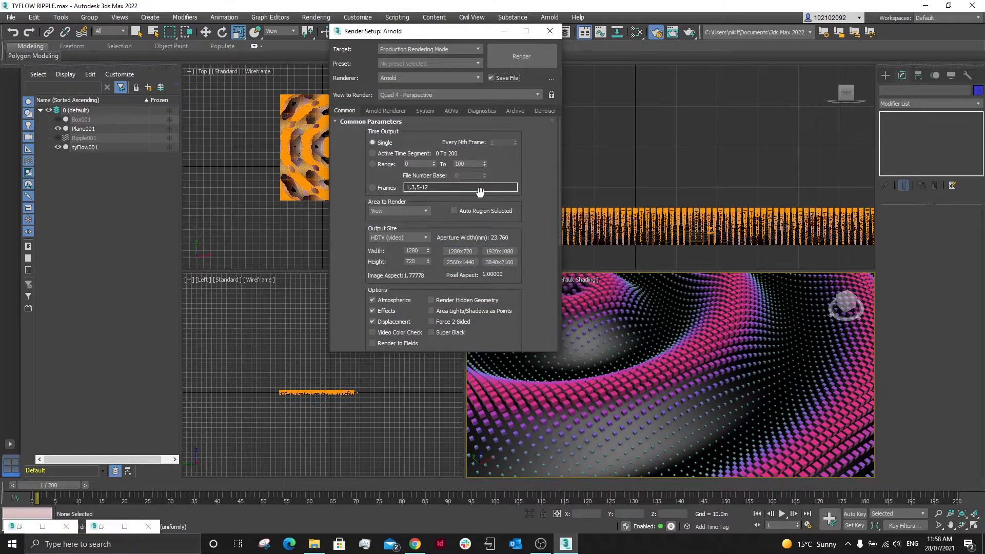
# Set the render output size to 1920x1080 and the time output to the active time segment, 0 to 200.
pyautogui.click(501, 252)
pyautogui.click(374, 163)
pyautogui.click(375, 153)
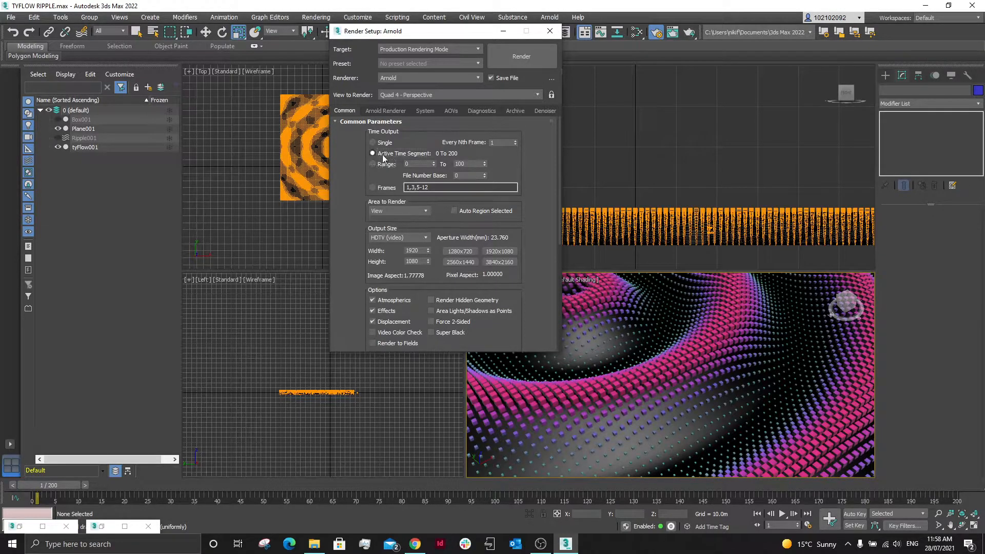
# Start rendering the animation and move the rendered frame window fully into view.
pyautogui.click(516, 67)
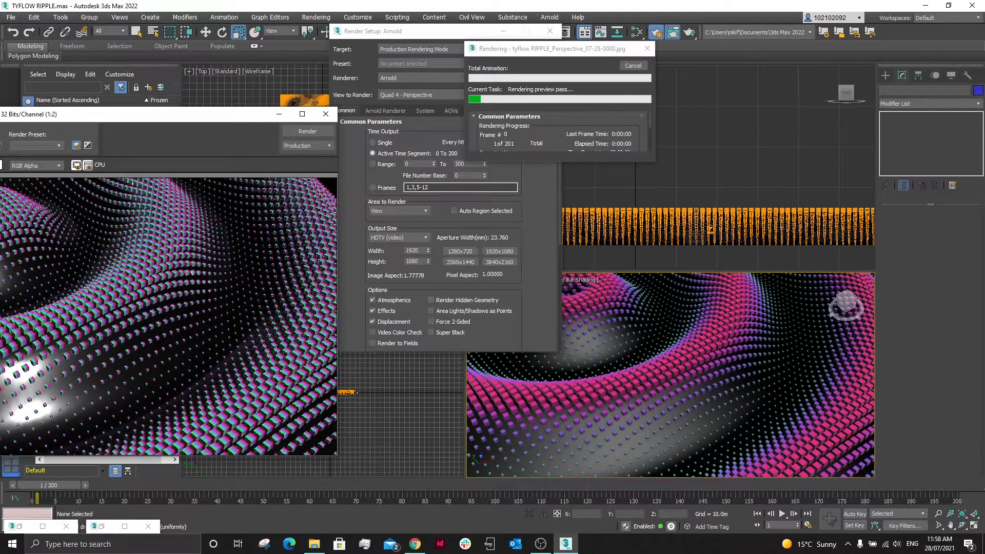
pyautogui.moveTo(170, 112); pyautogui.dragTo(285, 111)
pyautogui.moveTo(224, 118); pyautogui.dragTo(314, 99)
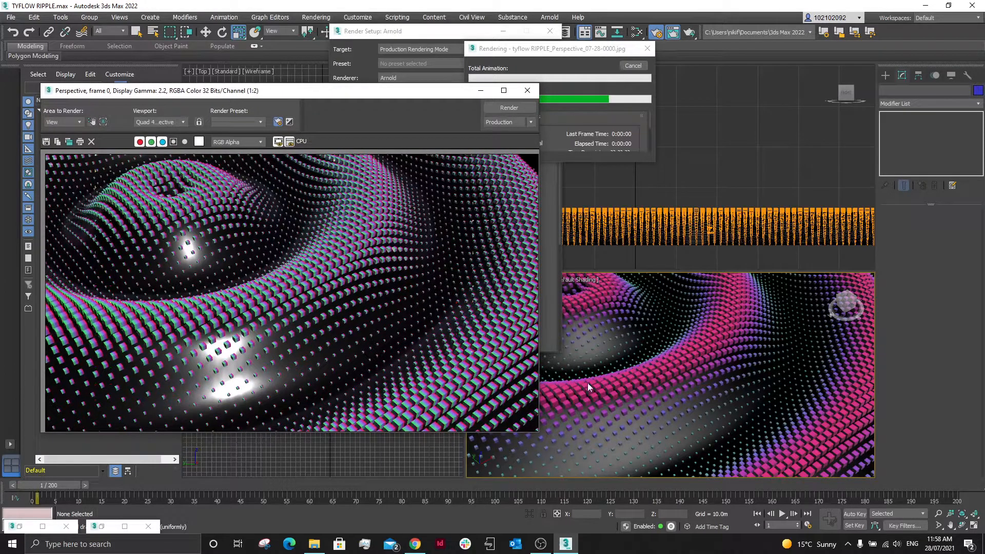